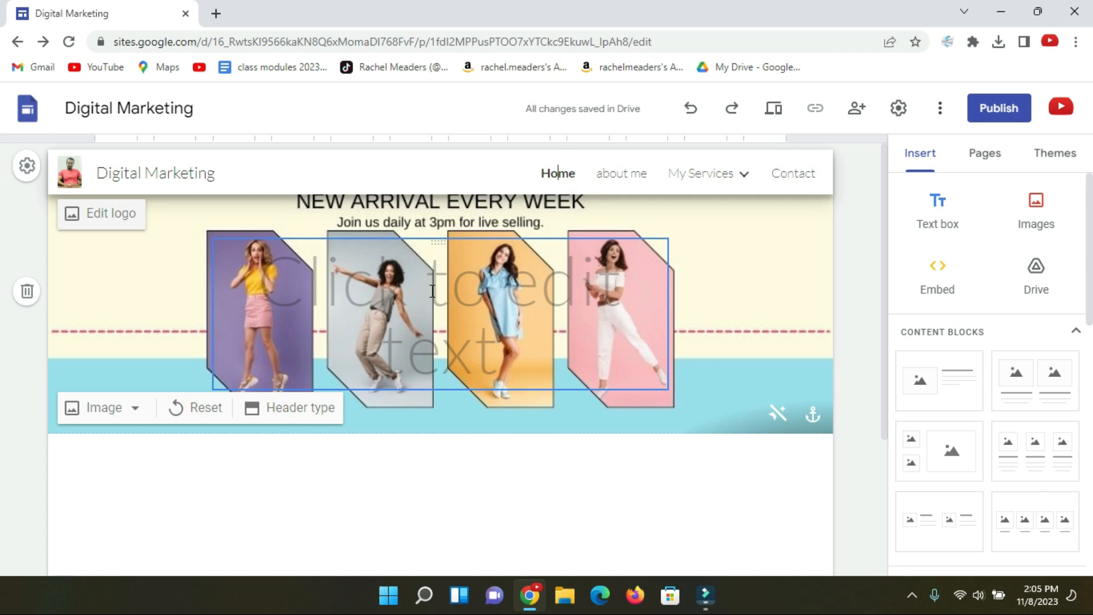
Review the banner and footer on the about me, Contact and Home pages of the site.
{"action": "scroll", "coordinate": [421, 296], "scroll_direction": "down", "scroll_amount": 3}
{"action": "scroll", "coordinate": [488, 349], "scroll_direction": "up", "scroll_amount": 3}
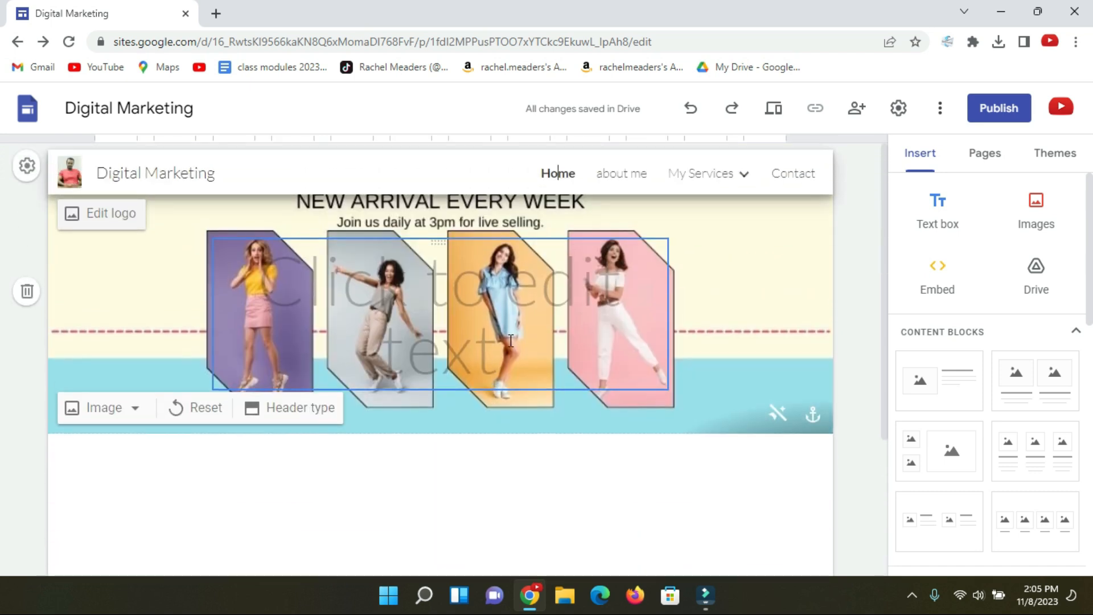
{"action": "left_click", "coordinate": [616, 176]}
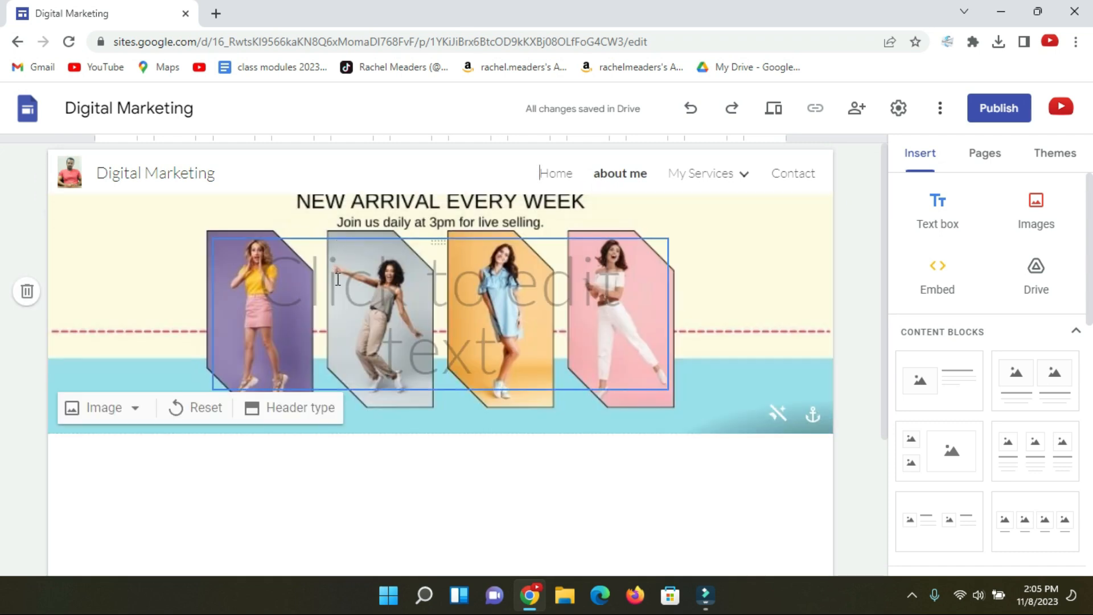
{"action": "scroll", "coordinate": [375, 285], "scroll_direction": "down", "scroll_amount": 3}
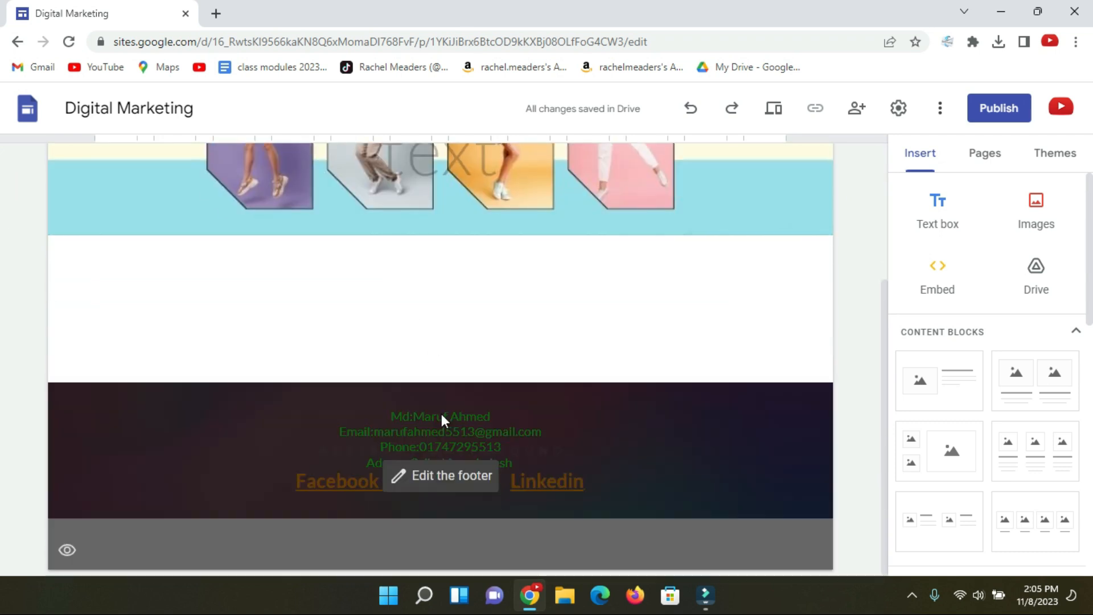
{"action": "scroll", "coordinate": [515, 312], "scroll_direction": "up", "scroll_amount": 3}
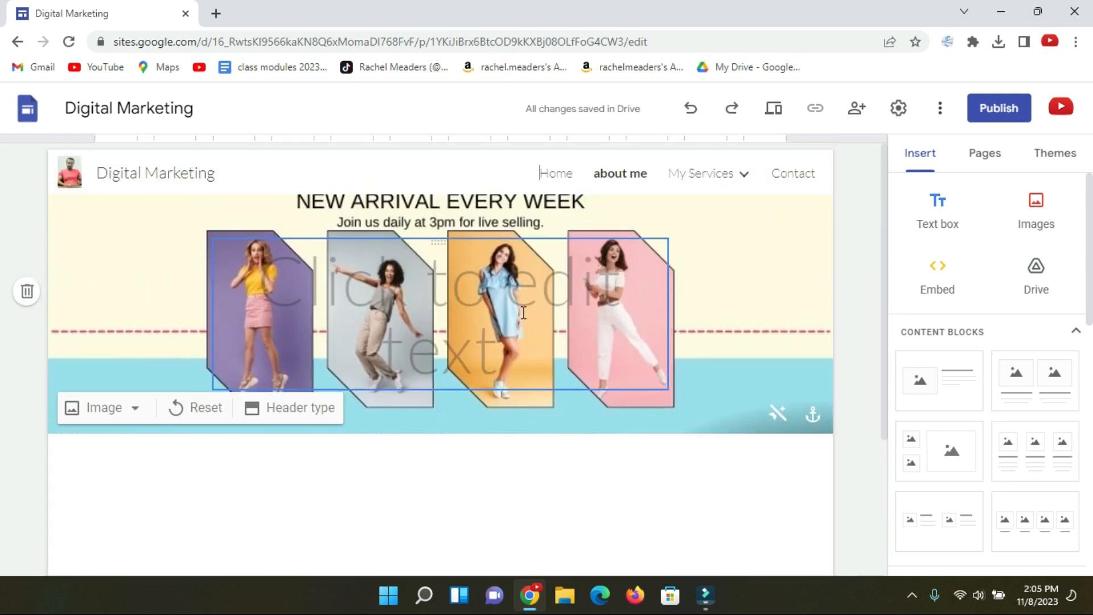
{"action": "left_click", "coordinate": [791, 175]}
{"action": "scroll", "coordinate": [497, 229], "scroll_direction": "down", "scroll_amount": 4}
{"action": "scroll", "coordinate": [414, 307], "scroll_direction": "up", "scroll_amount": 4}
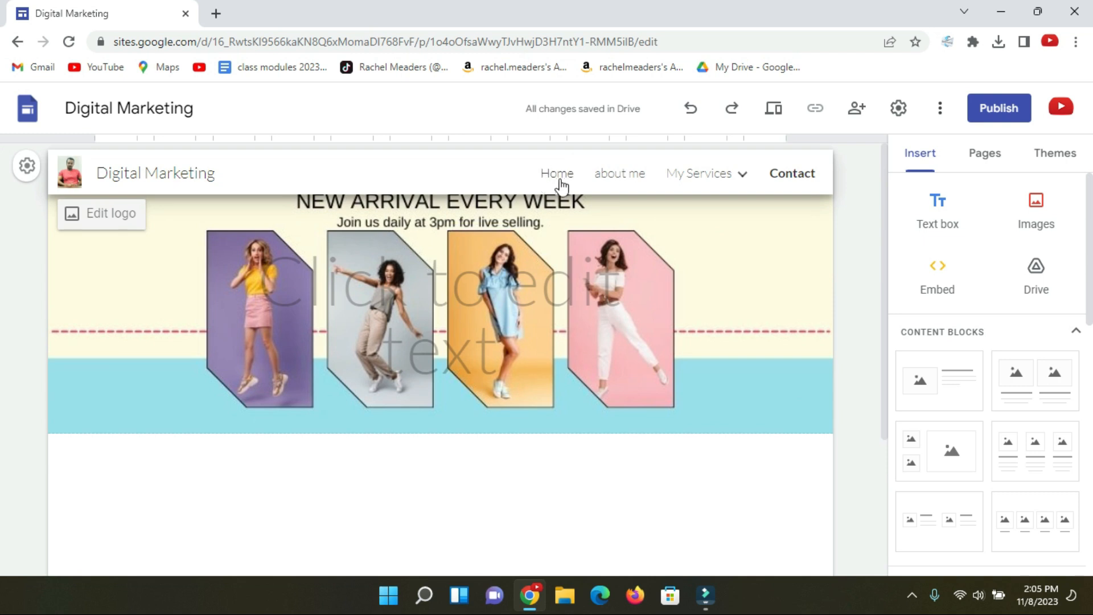
{"action": "left_click", "coordinate": [562, 178]}
{"action": "scroll", "coordinate": [447, 361], "scroll_direction": "down", "scroll_amount": 4}
{"action": "scroll", "coordinate": [460, 325], "scroll_direction": "up", "scroll_amount": 4}
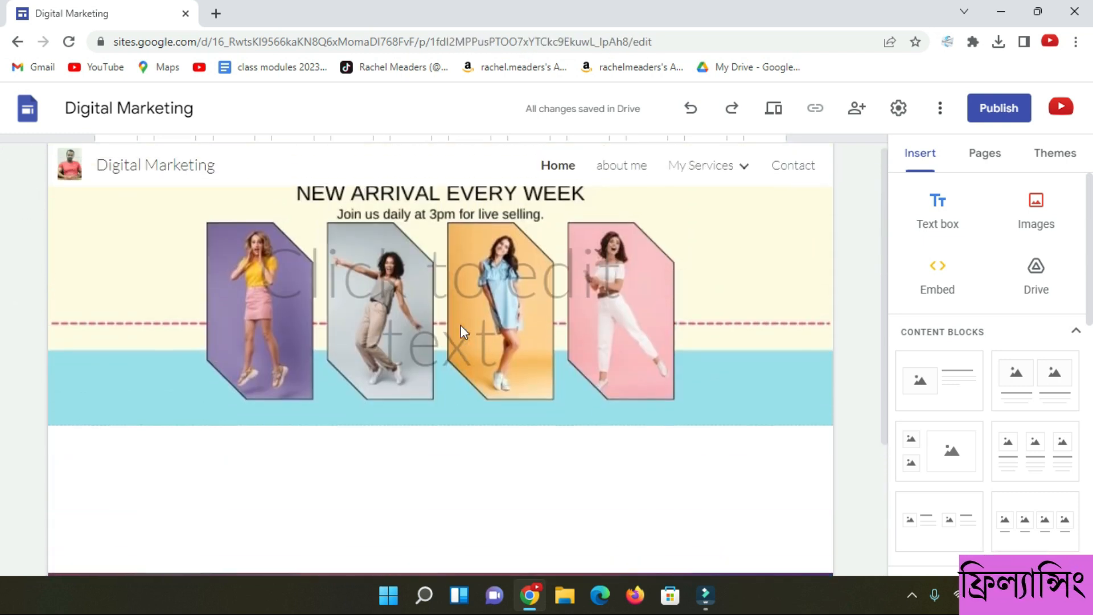
Compare the Home and about me pages and examine the Home page's empty area between the banner and footer.
{"action": "scroll", "coordinate": [424, 422], "scroll_direction": "down", "scroll_amount": 2}
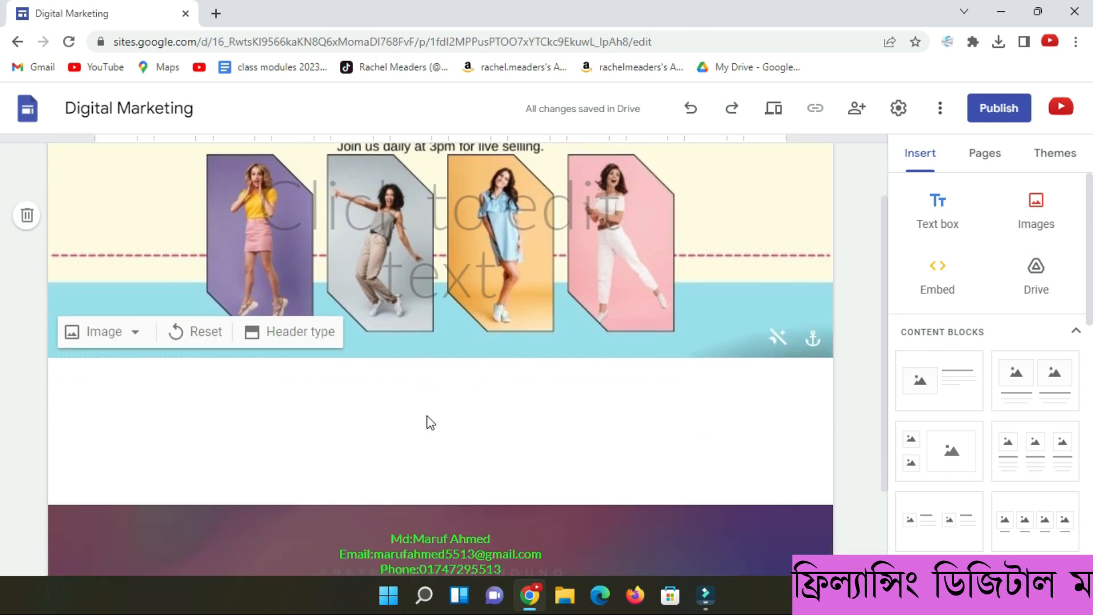
{"action": "scroll", "coordinate": [489, 403], "scroll_direction": "up", "scroll_amount": 2}
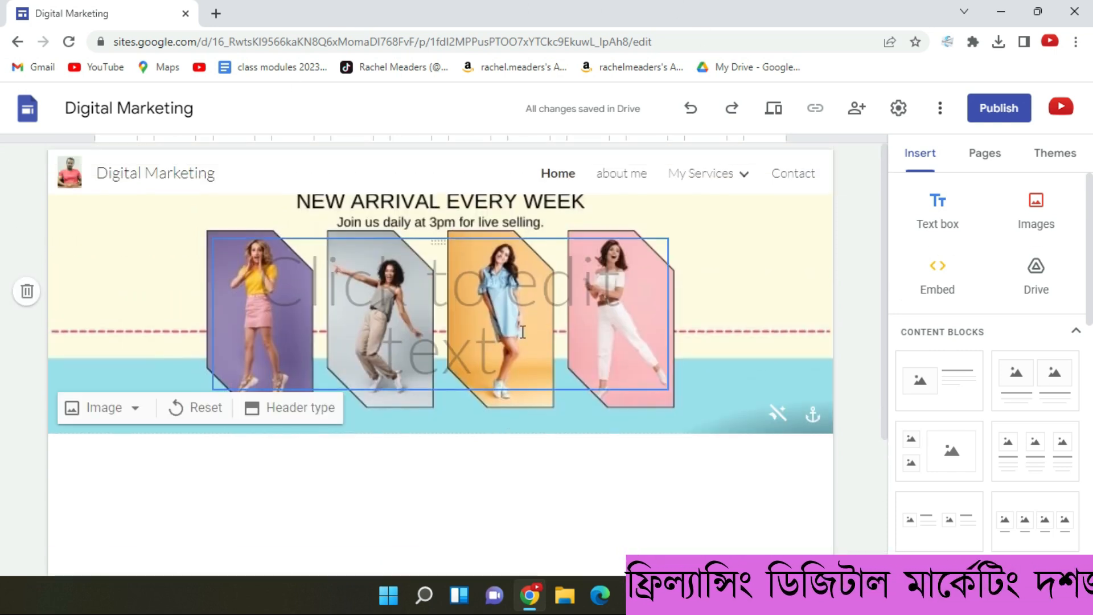
{"action": "left_click", "coordinate": [557, 182]}
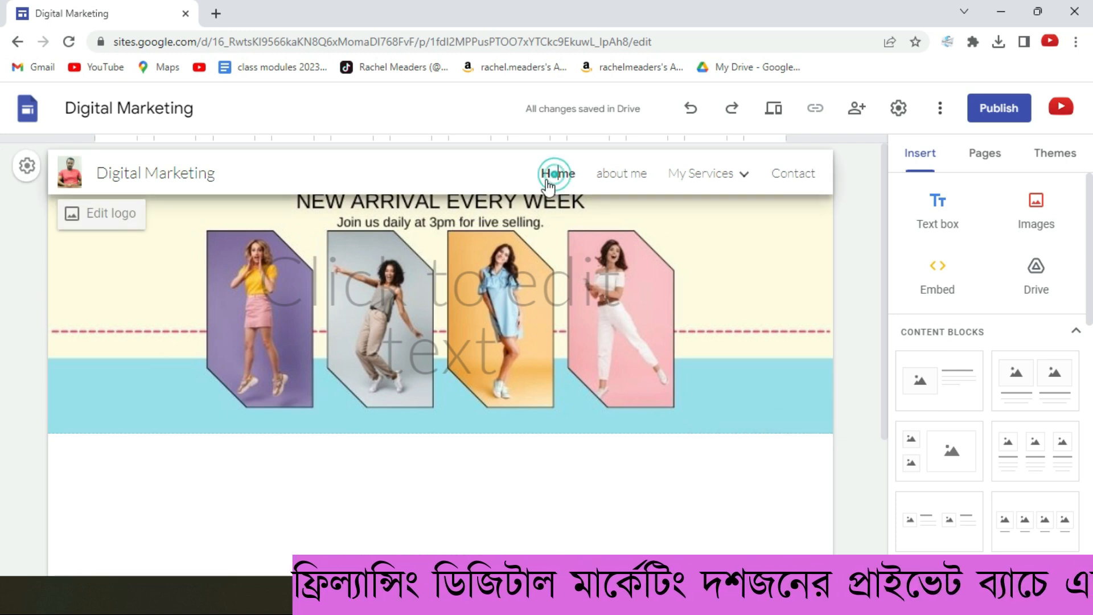
{"action": "left_click", "coordinate": [618, 175]}
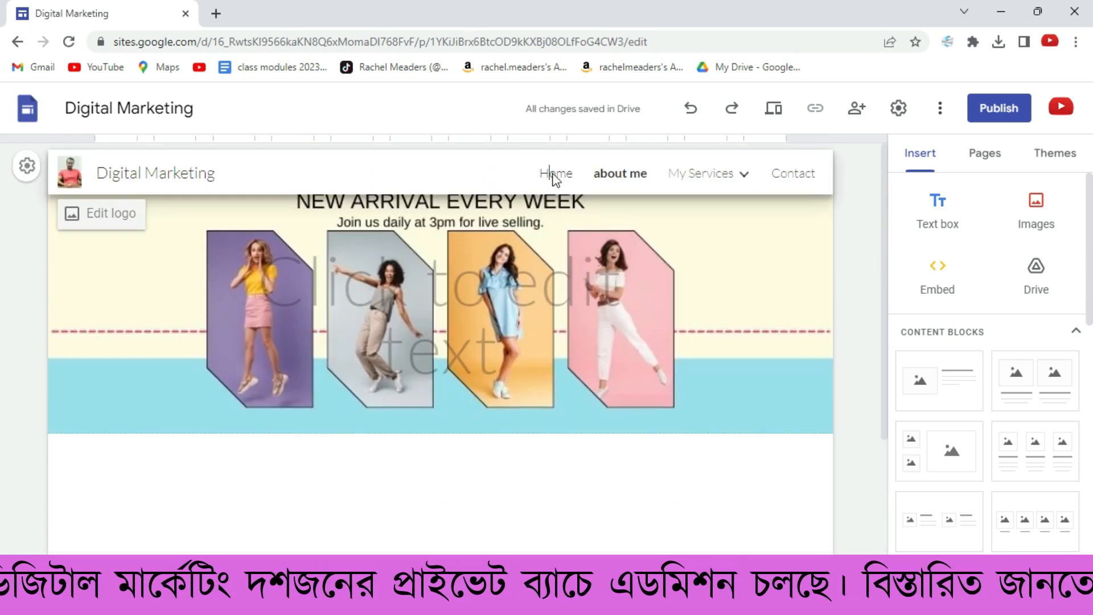
{"action": "left_click", "coordinate": [556, 174]}
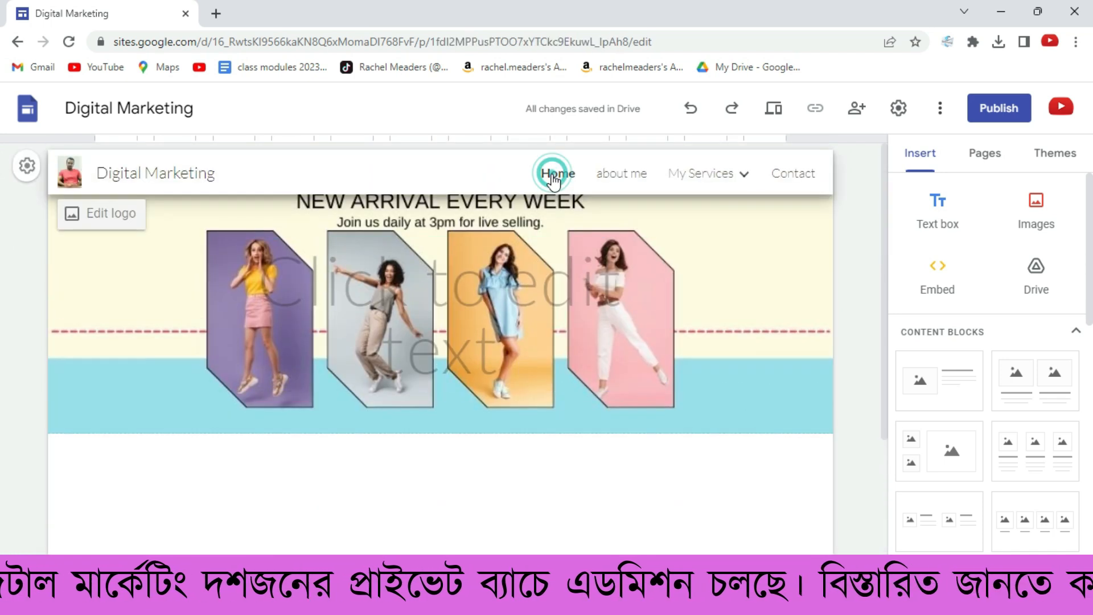
{"action": "scroll", "coordinate": [300, 386], "scroll_direction": "down", "scroll_amount": 3}
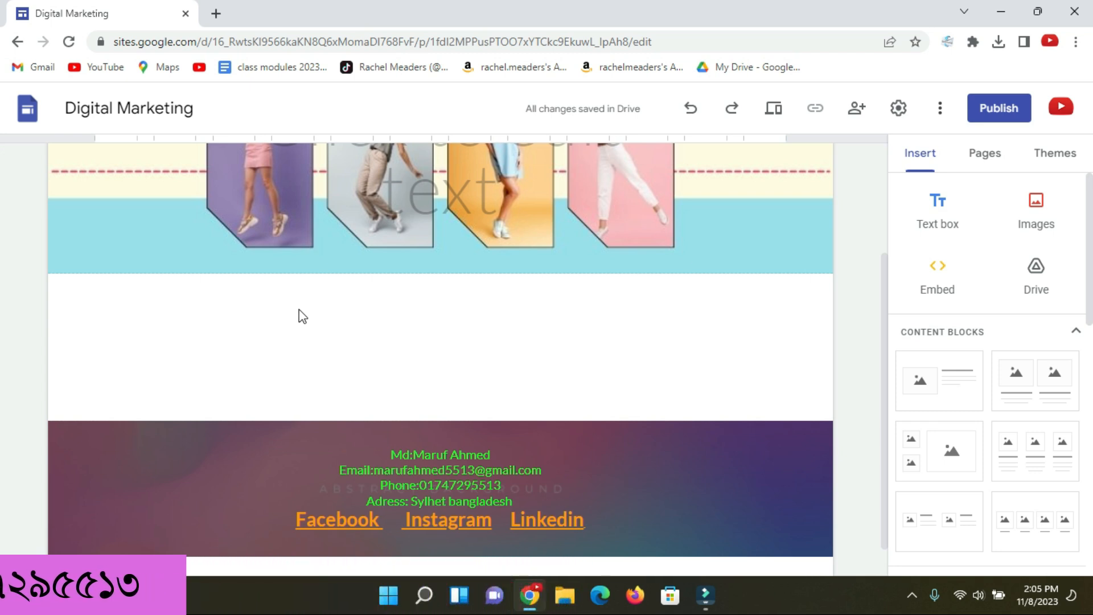
{"action": "scroll", "coordinate": [398, 325], "scroll_direction": "up", "scroll_amount": 1}
{"action": "scroll", "coordinate": [398, 325], "scroll_direction": "down", "scroll_amount": 1}
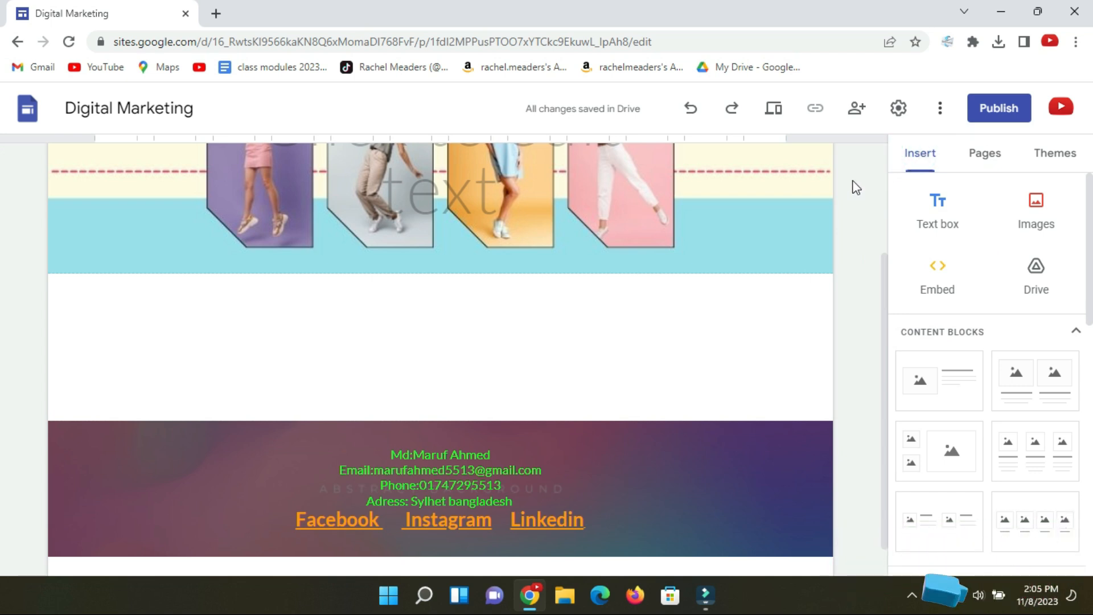
{"action": "scroll", "coordinate": [432, 323], "scroll_direction": "up", "scroll_amount": 3}
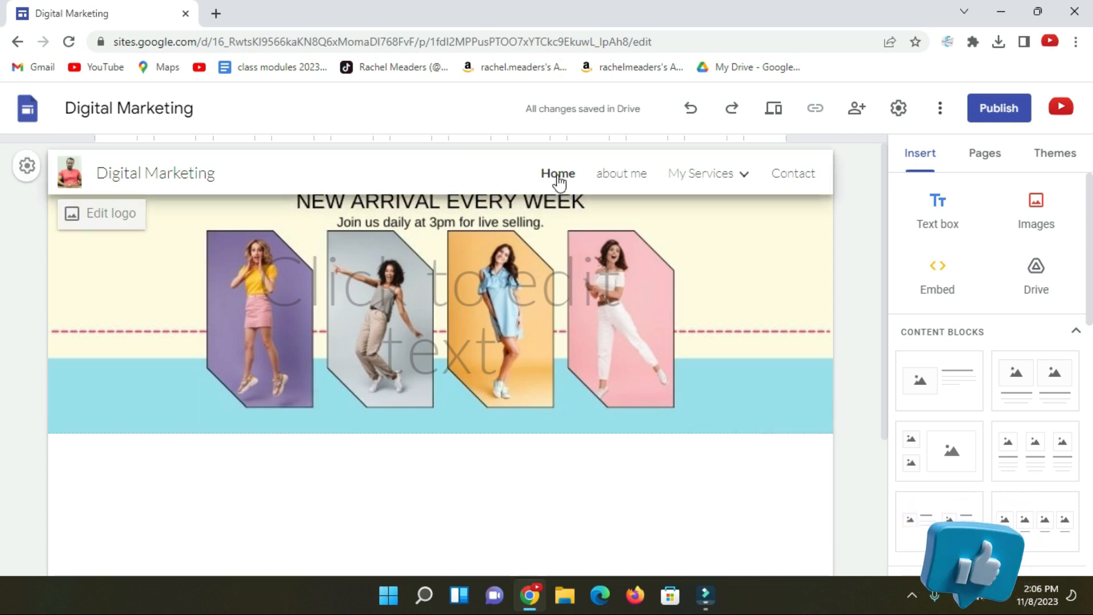
Insert a text box below the Home page banner and enter "Home" in it.
{"action": "scroll", "coordinate": [547, 217], "scroll_direction": "down", "scroll_amount": 2}
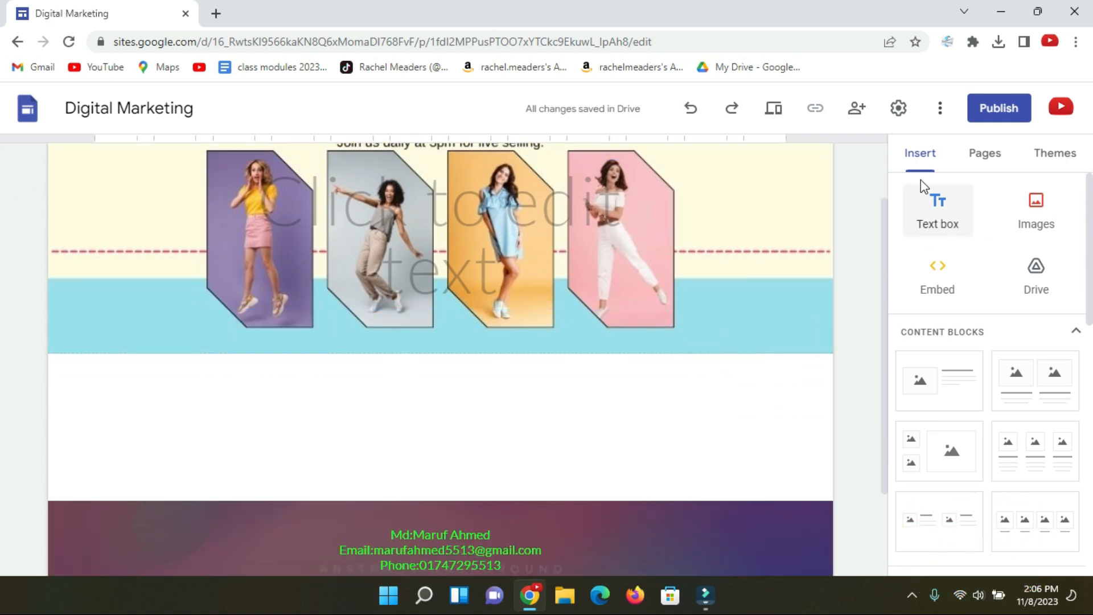
{"action": "left_click", "coordinate": [940, 226]}
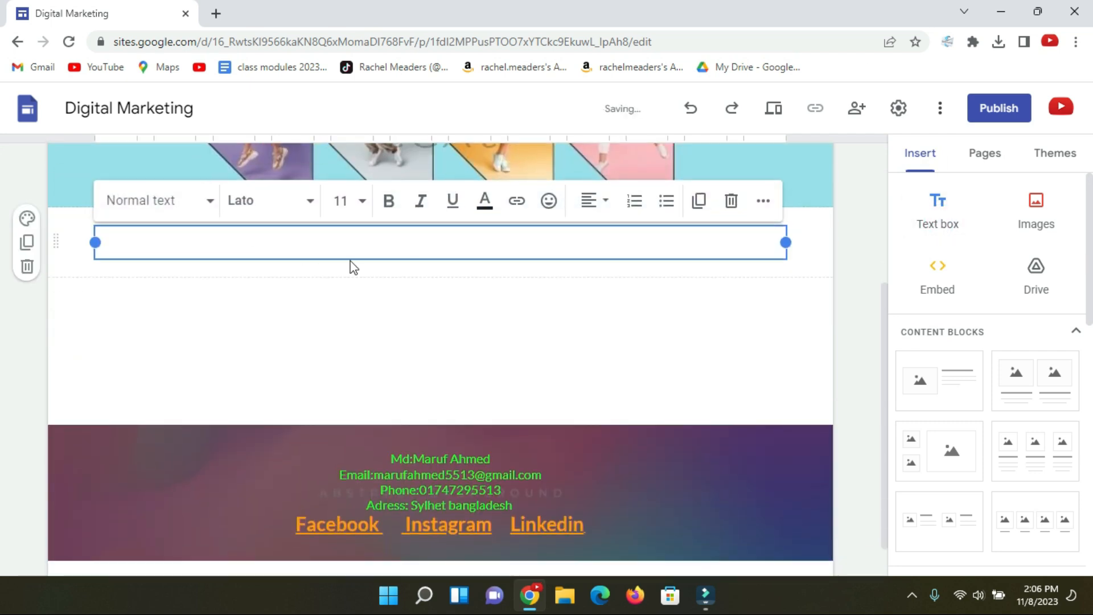
{"action": "left_click", "coordinate": [314, 243]}
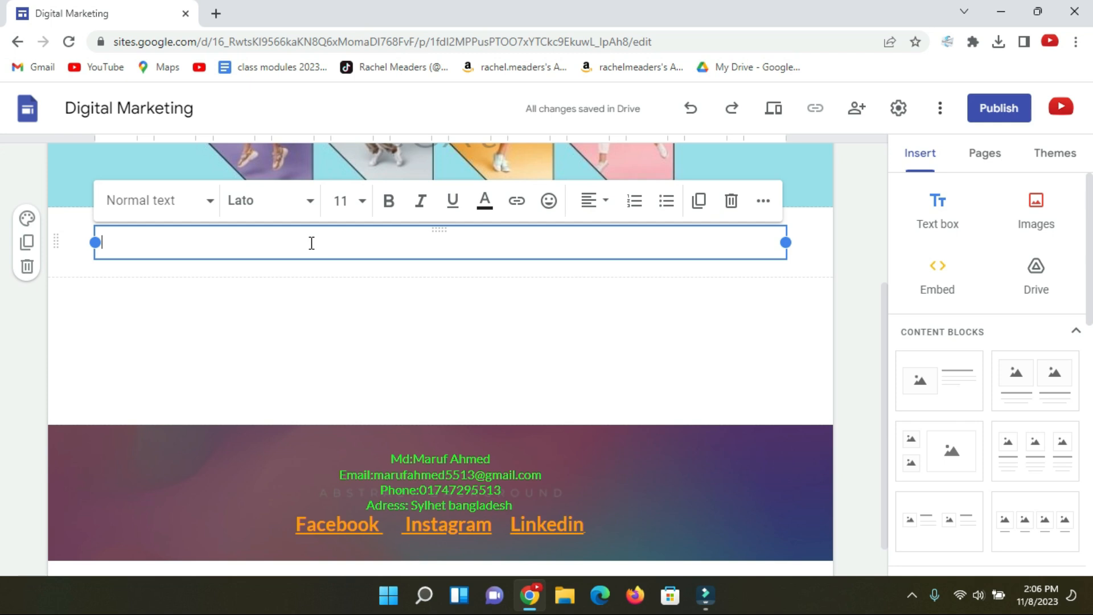
{"action": "type", "text": "Home"}
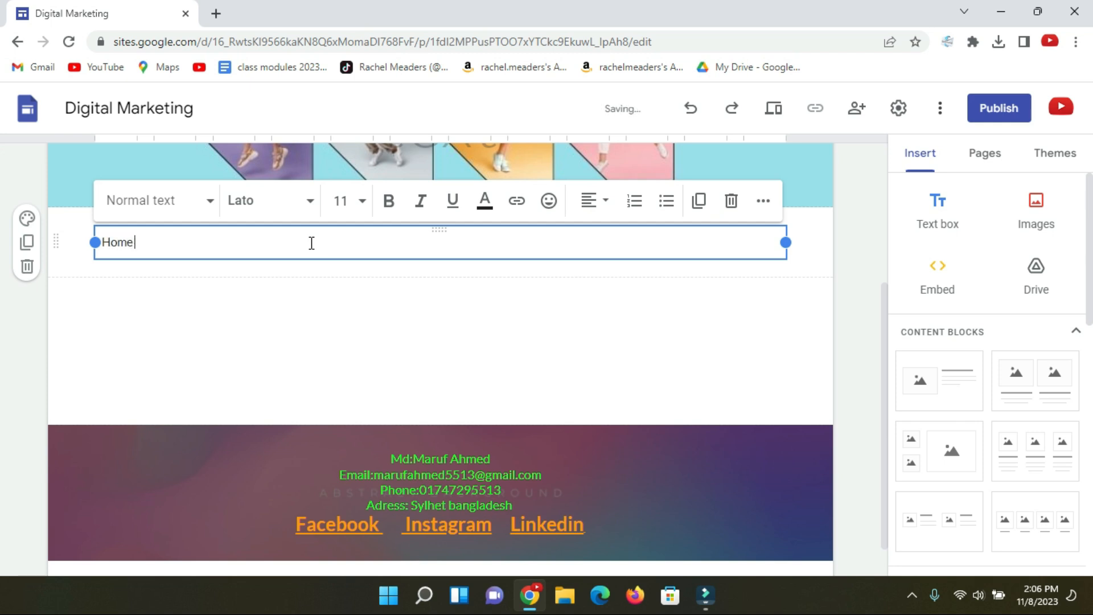
Centre the "Home" text horizontally within its text box.
{"action": "scroll", "coordinate": [311, 242], "scroll_direction": "up", "scroll_amount": 2}
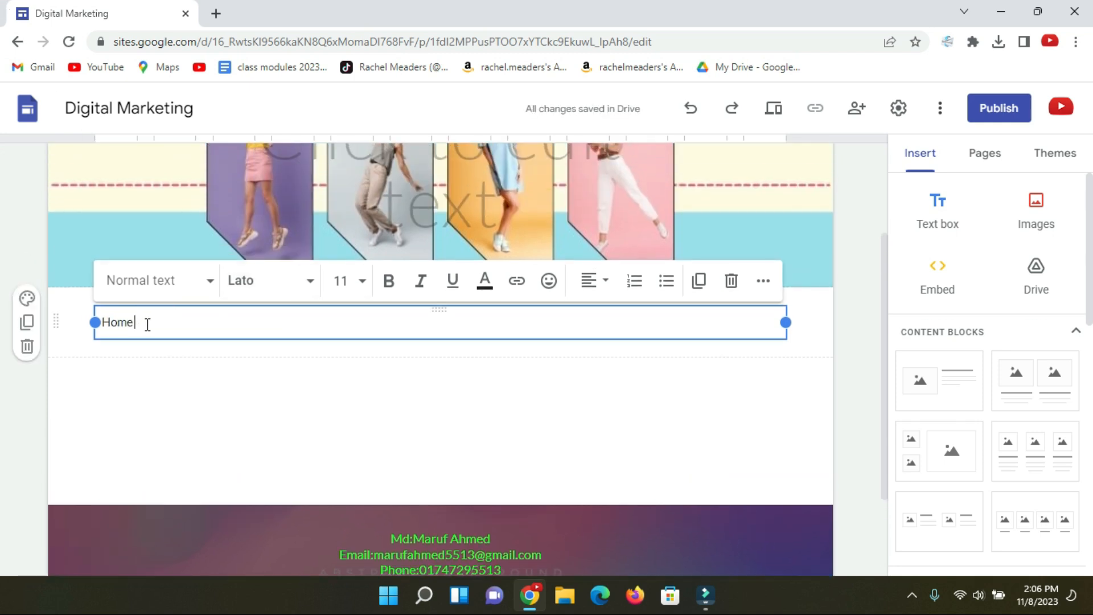
{"action": "left_click_drag", "start_coordinate": [146, 322], "coordinate": [95, 321]}
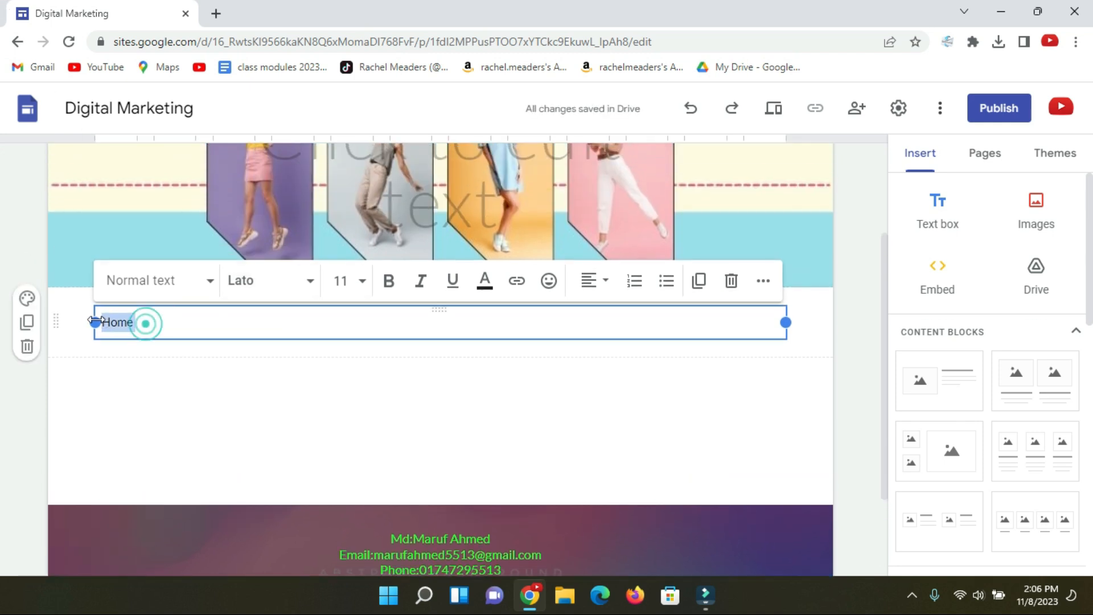
{"action": "left_click", "coordinate": [605, 288]}
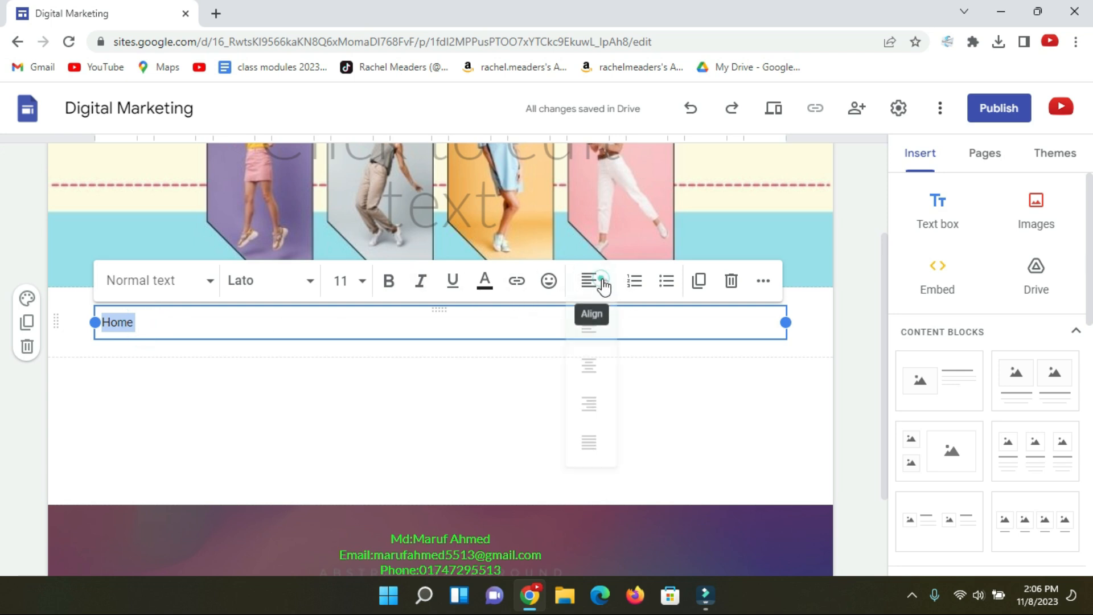
{"action": "left_click", "coordinate": [592, 372]}
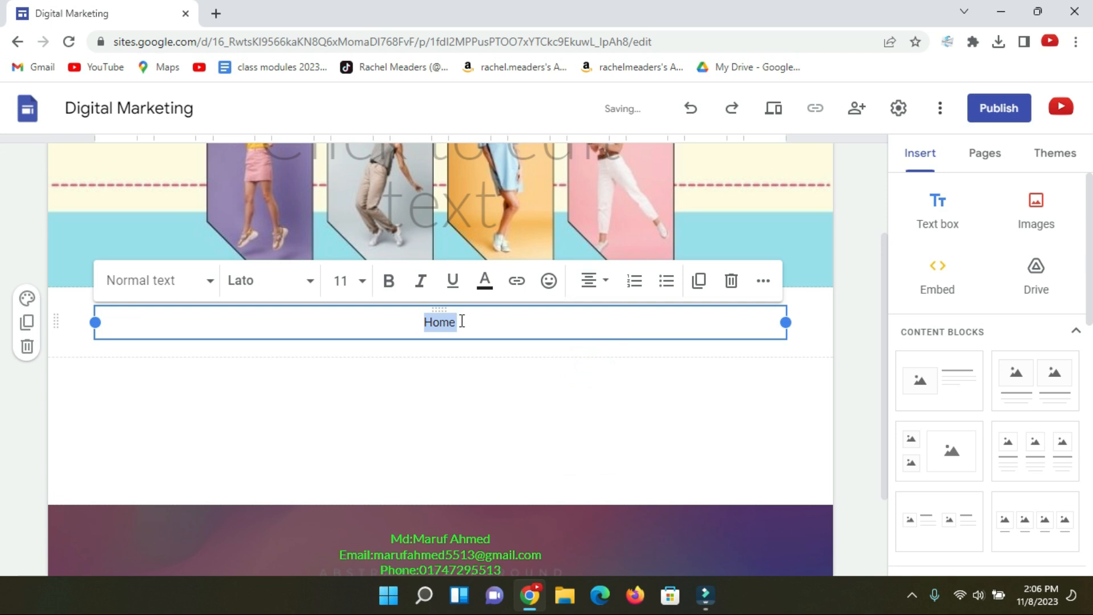
Set the "Home" text to font size 12 and make it bold.
{"action": "left_click", "coordinate": [360, 283]}
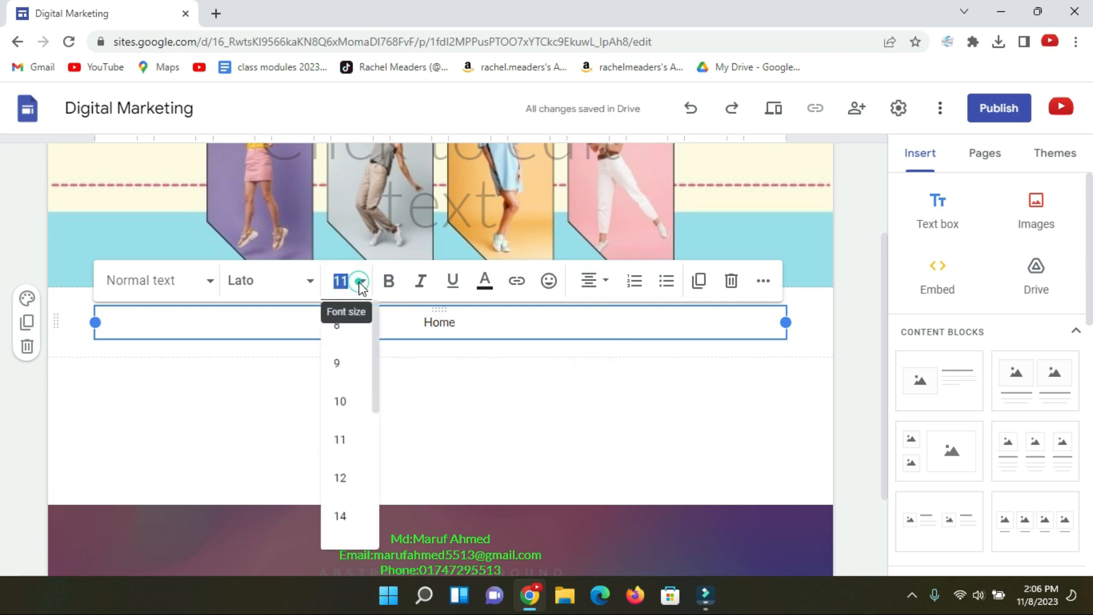
{"action": "left_click", "coordinate": [341, 477]}
{"action": "left_click", "coordinate": [390, 283]}
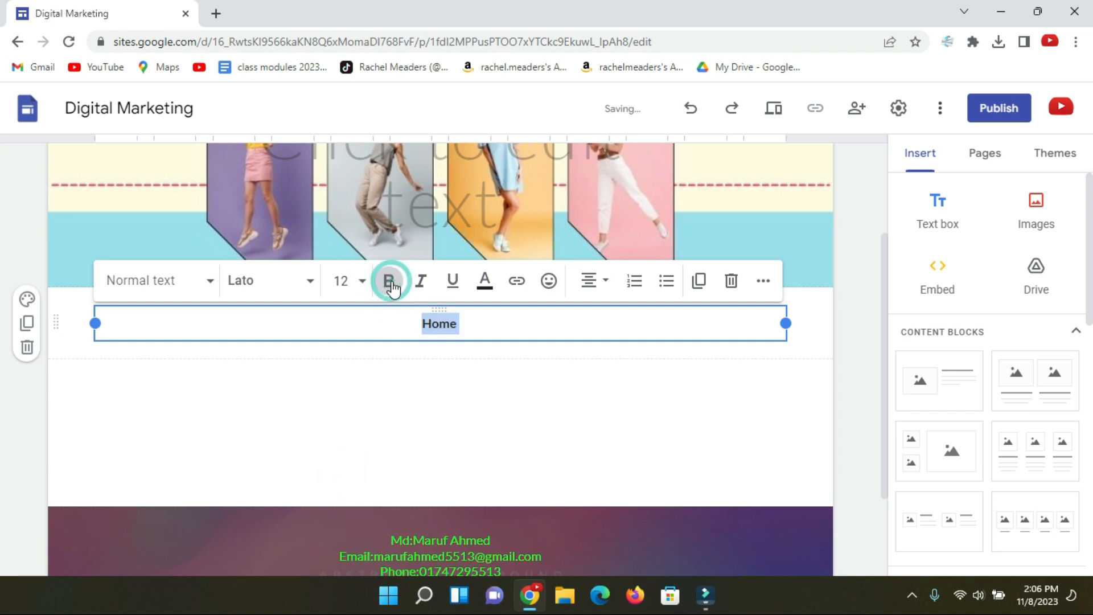
Colour the "Home" text yellow (#ffff00).
{"action": "left_click", "coordinate": [484, 282]}
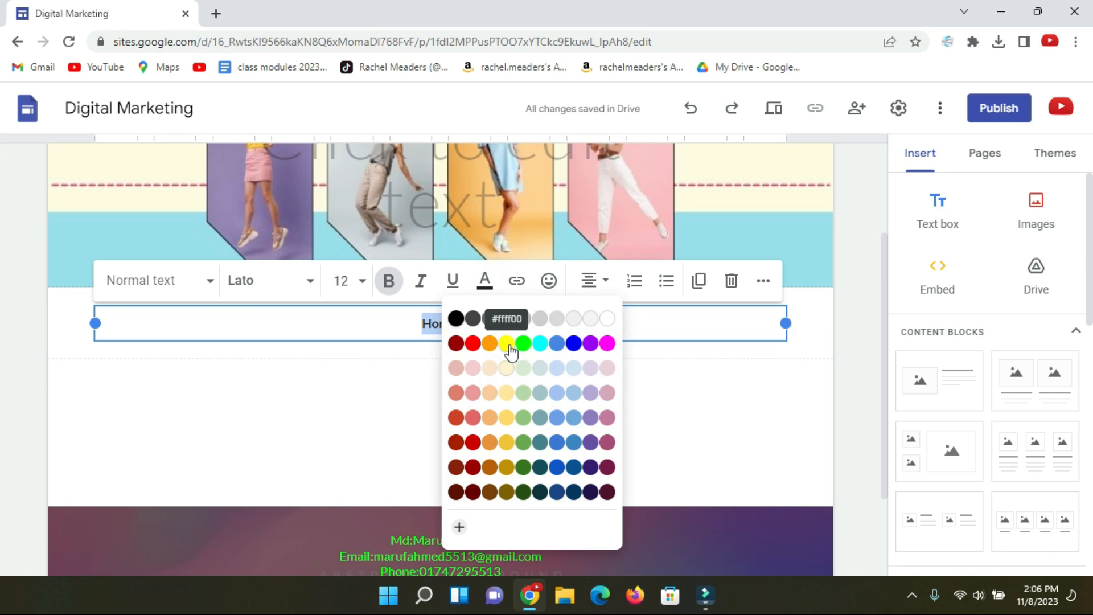
{"action": "left_click", "coordinate": [506, 343]}
{"action": "left_click", "coordinate": [503, 348]}
{"action": "left_click", "coordinate": [510, 400]}
{"action": "left_click", "coordinate": [481, 336]}
{"action": "left_click", "coordinate": [479, 385]}
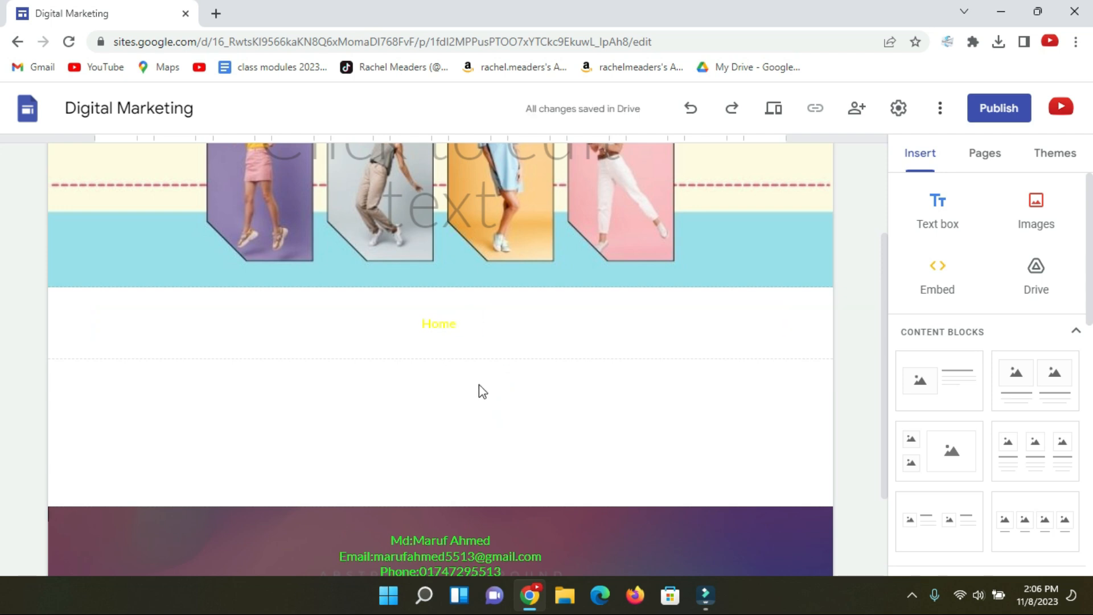
Apply the dark blue background style to the section containing the "Home" text.
{"action": "left_click", "coordinate": [498, 323]}
{"action": "left_click", "coordinate": [477, 374]}
{"action": "left_click", "coordinate": [467, 334]}
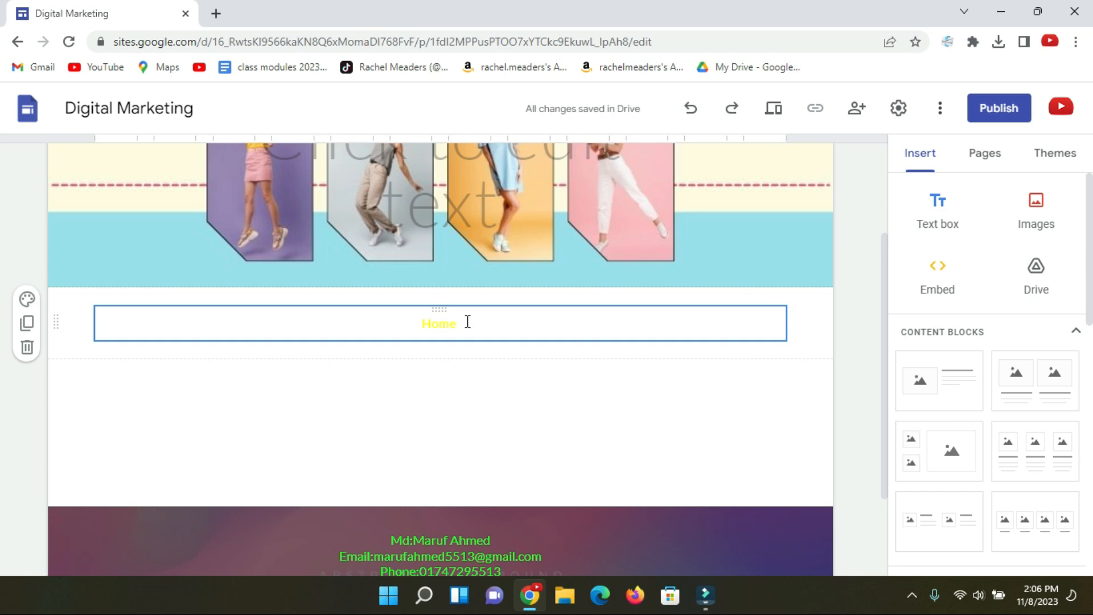
{"action": "left_click", "coordinate": [512, 323]}
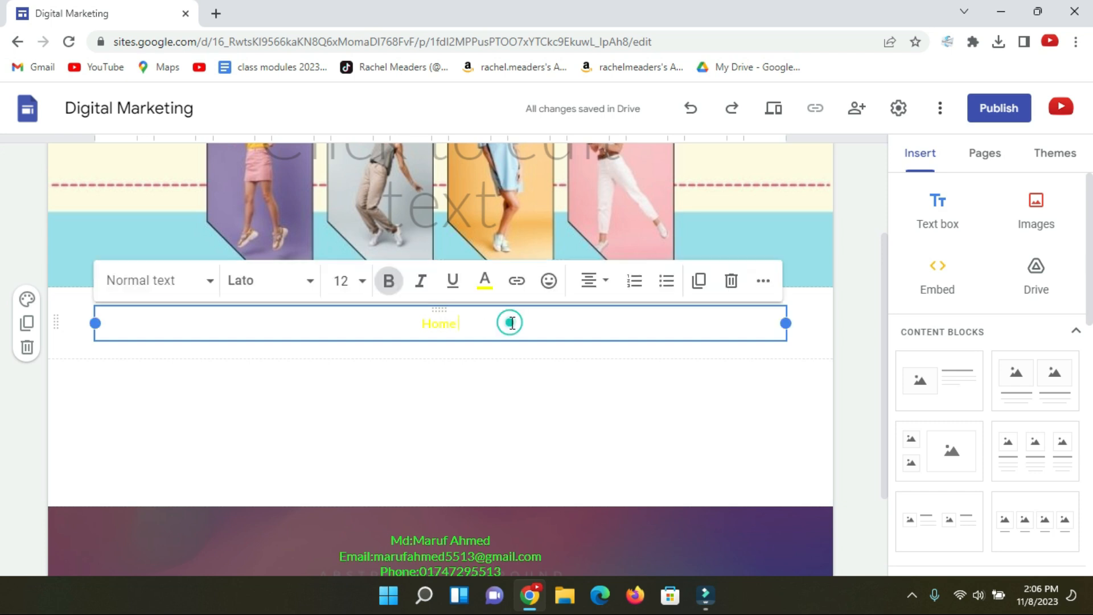
{"action": "left_click", "coordinate": [28, 299]}
{"action": "left_click", "coordinate": [116, 415]}
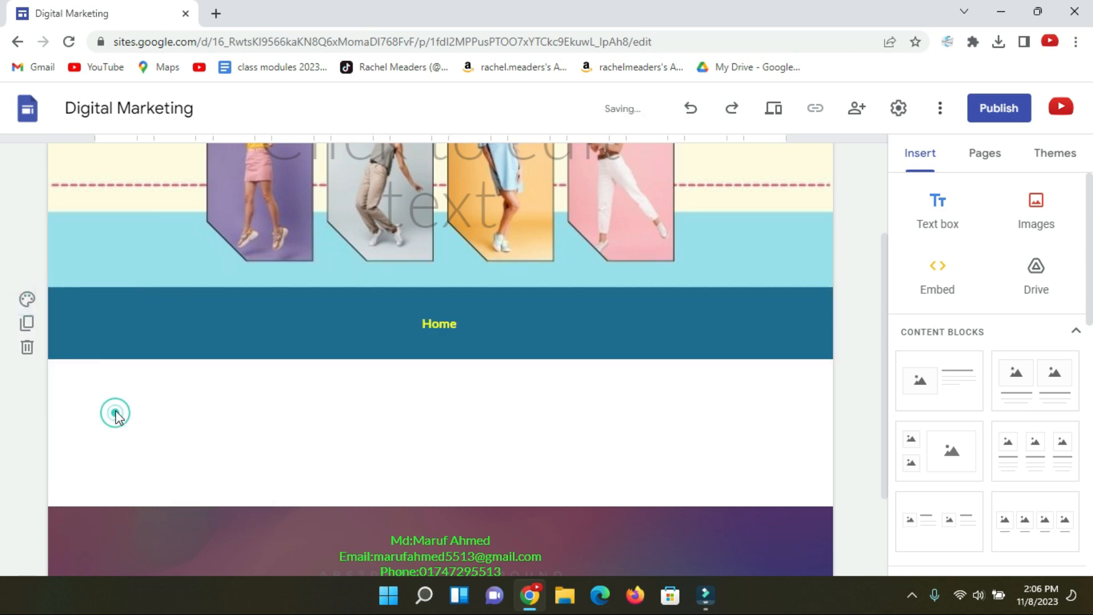
{"action": "left_click", "coordinate": [534, 415]}
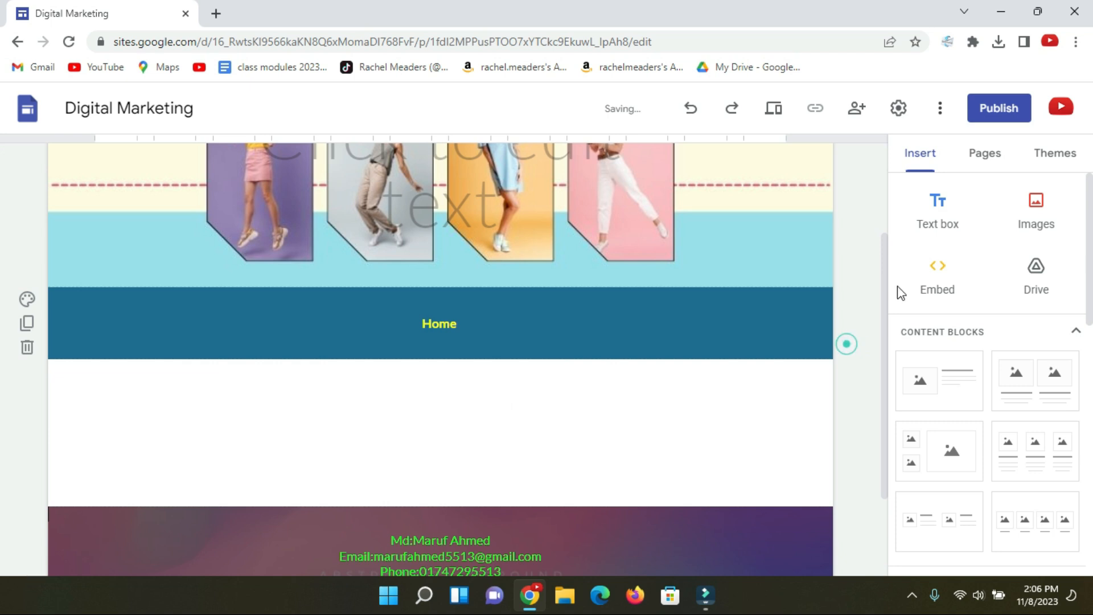
{"action": "scroll", "coordinate": [504, 402], "scroll_direction": "up", "scroll_amount": 3}
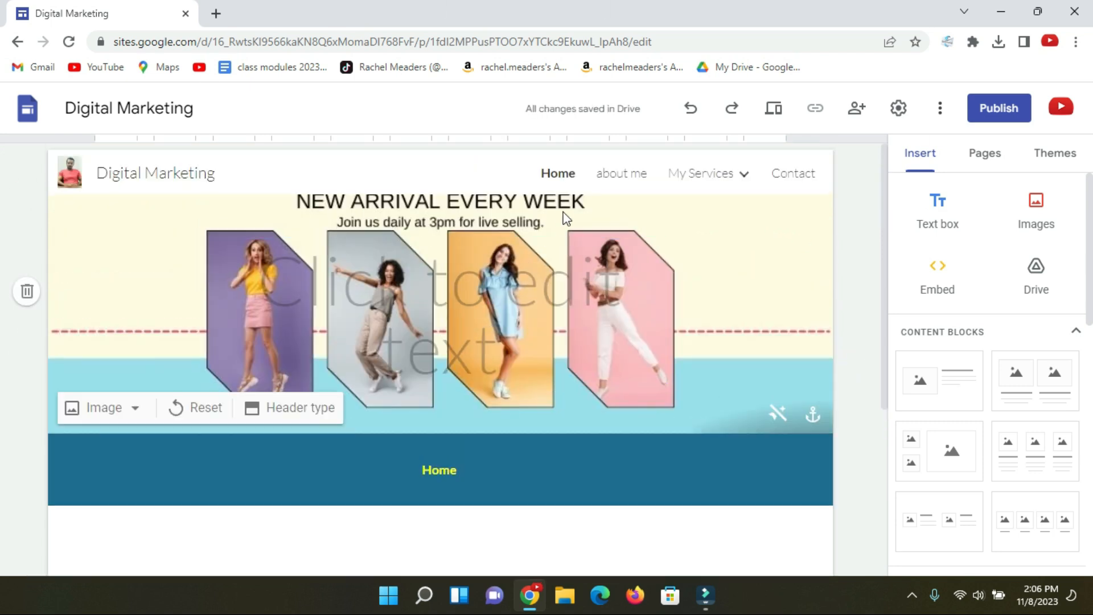
{"action": "scroll", "coordinate": [468, 299], "scroll_direction": "down", "scroll_amount": 3}
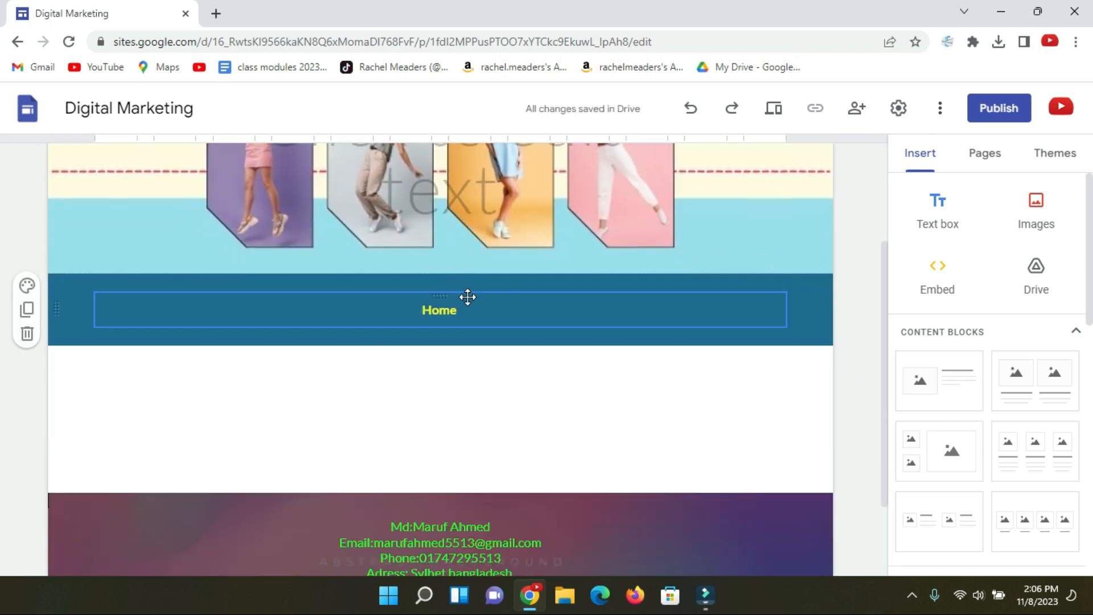
{"action": "scroll", "coordinate": [481, 366], "scroll_direction": "up", "scroll_amount": 3}
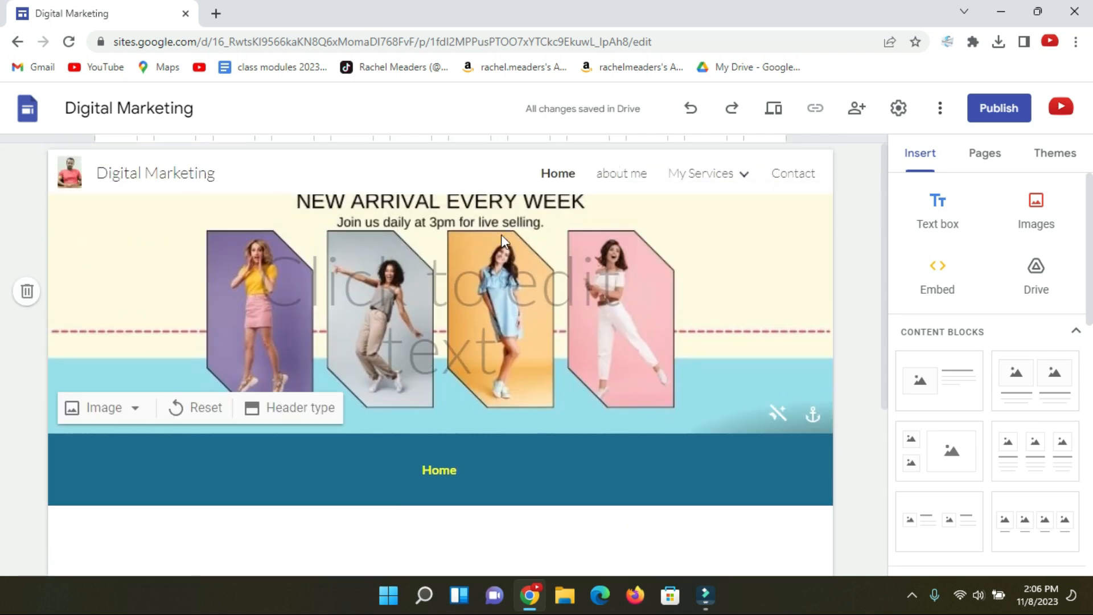
{"action": "scroll", "coordinate": [479, 306], "scroll_direction": "down", "scroll_amount": 3}
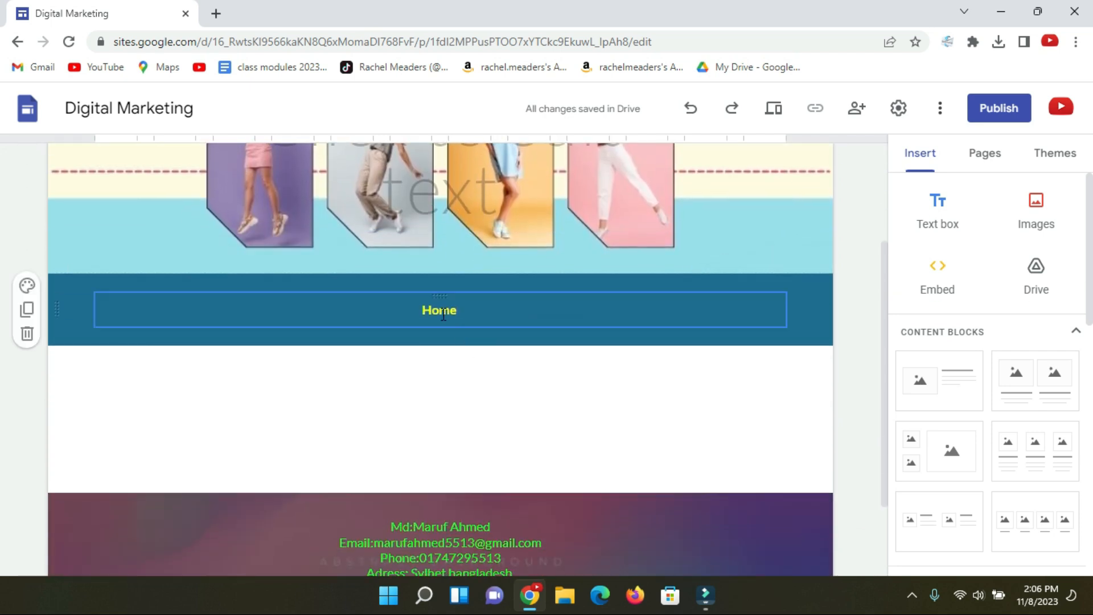
{"action": "scroll", "coordinate": [470, 385], "scroll_direction": "up", "scroll_amount": 3}
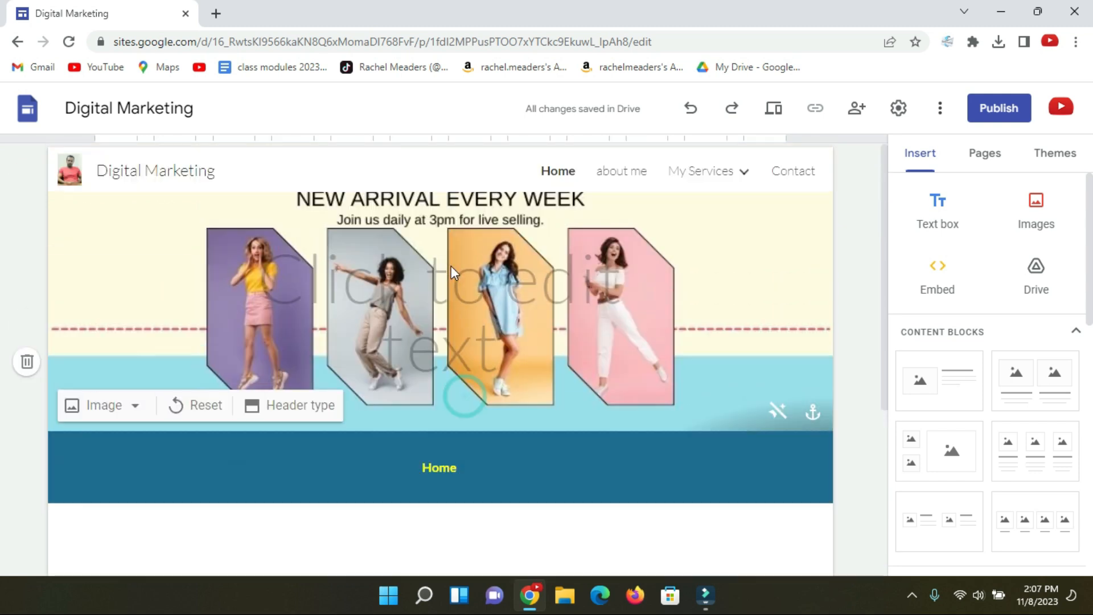
On the about me page, add a text box below the banner containing "About Me".
{"action": "left_click", "coordinate": [620, 174]}
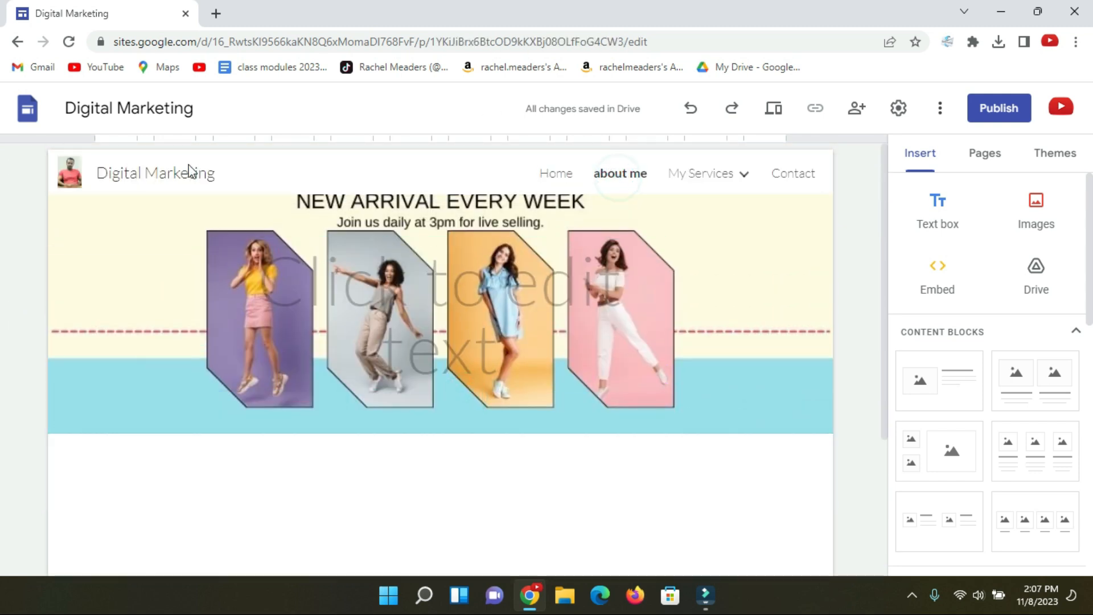
{"action": "scroll", "coordinate": [436, 284], "scroll_direction": "down", "scroll_amount": 1}
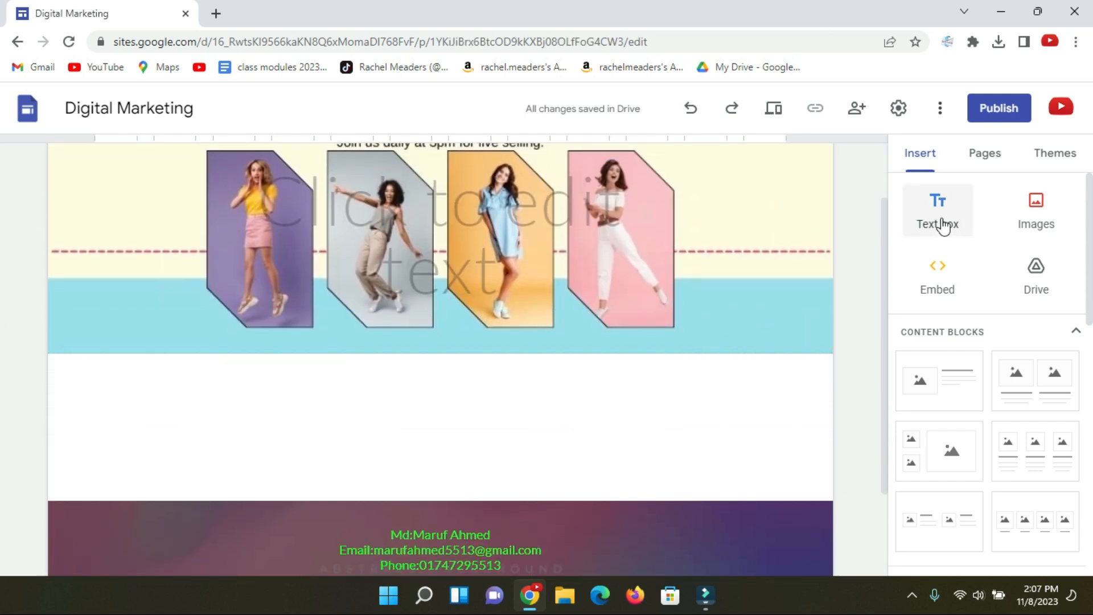
{"action": "left_click", "coordinate": [942, 225]}
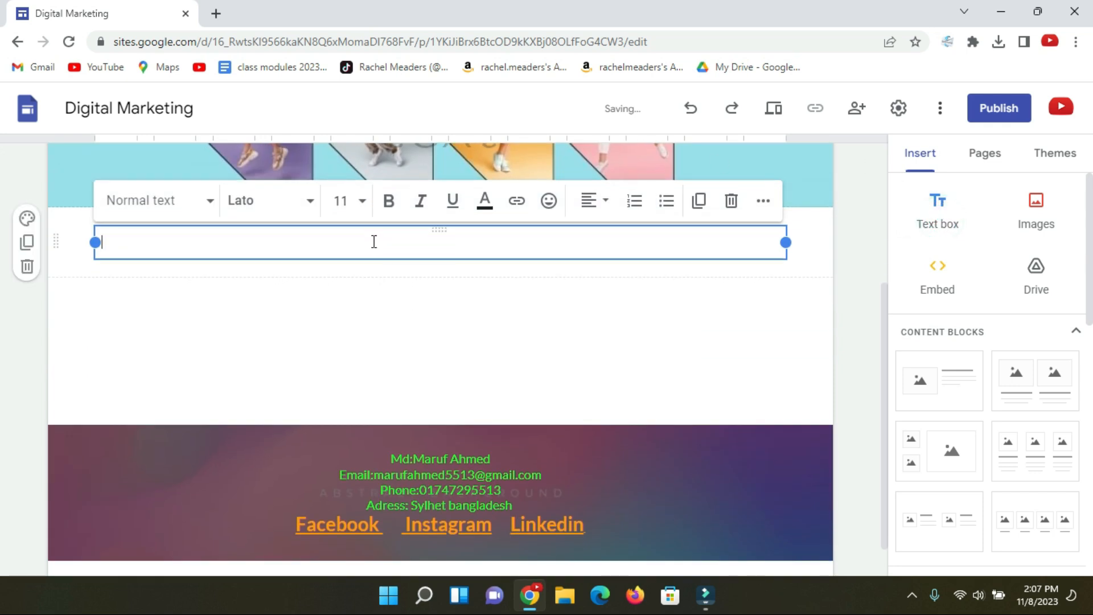
{"action": "type", "text": "A"}
Centre the "About Me" text horizontally within its text box.
{"action": "key", "text": "shift+Left"}
{"action": "key", "text": "shift+Left"}
{"action": "key", "text": "shift+Left"}
{"action": "key", "text": "shift+Left"}
{"action": "key", "text": "shift+Left"}
{"action": "key", "text": "shift+Left"}
{"action": "key", "text": "shift+Left"}
{"action": "key", "text": "shift+Left"}
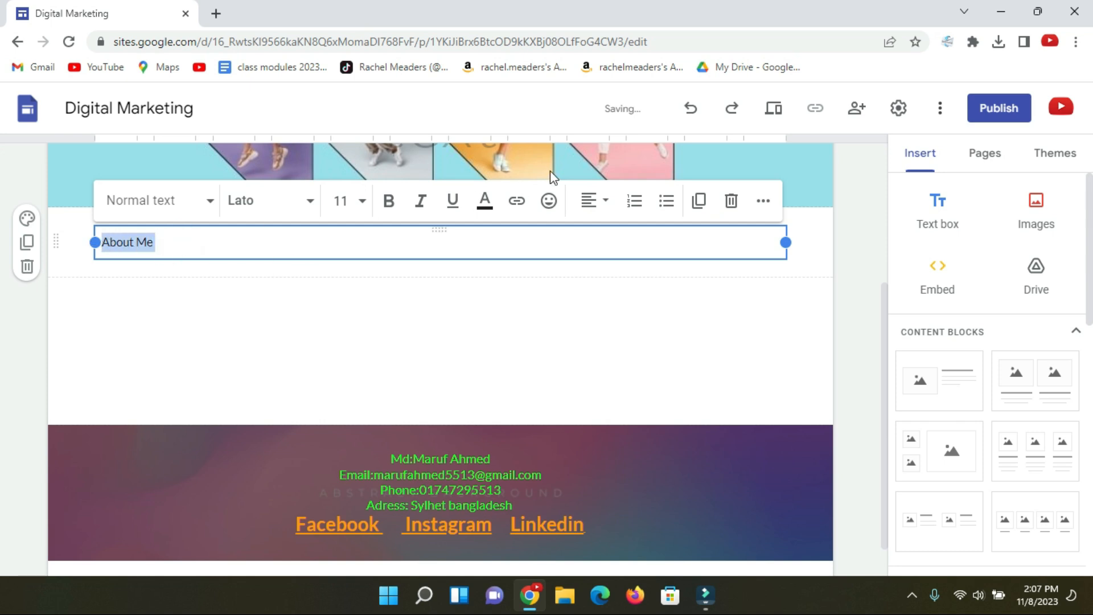
{"action": "left_click", "coordinate": [592, 201]}
{"action": "left_click", "coordinate": [590, 287]}
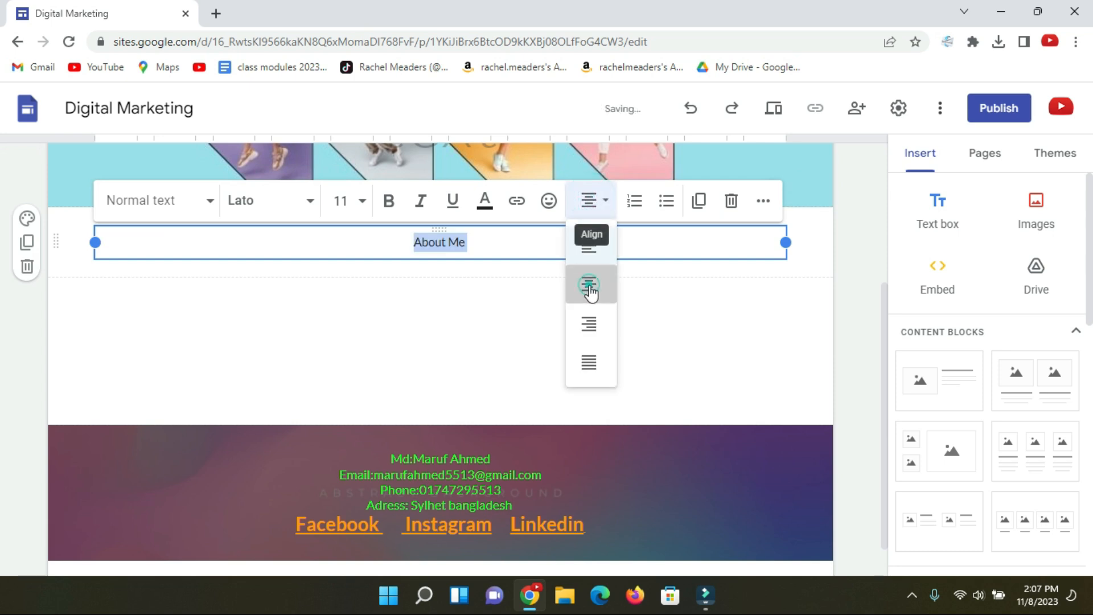
Format the "About Me" text as size 12, bold and yellow.
{"action": "left_click", "coordinate": [362, 203]}
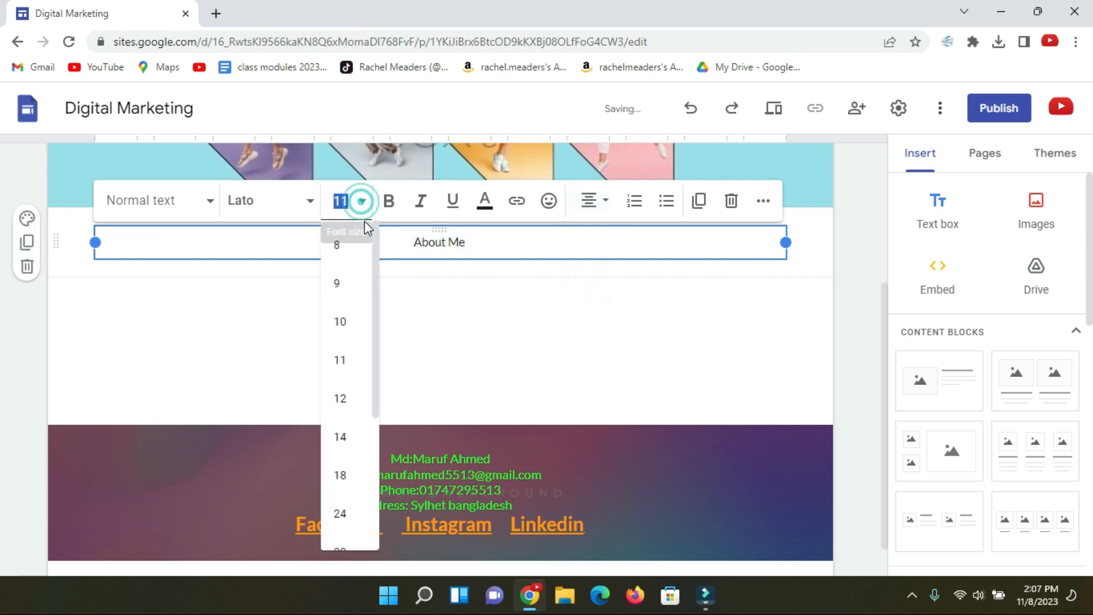
{"action": "left_click", "coordinate": [342, 398]}
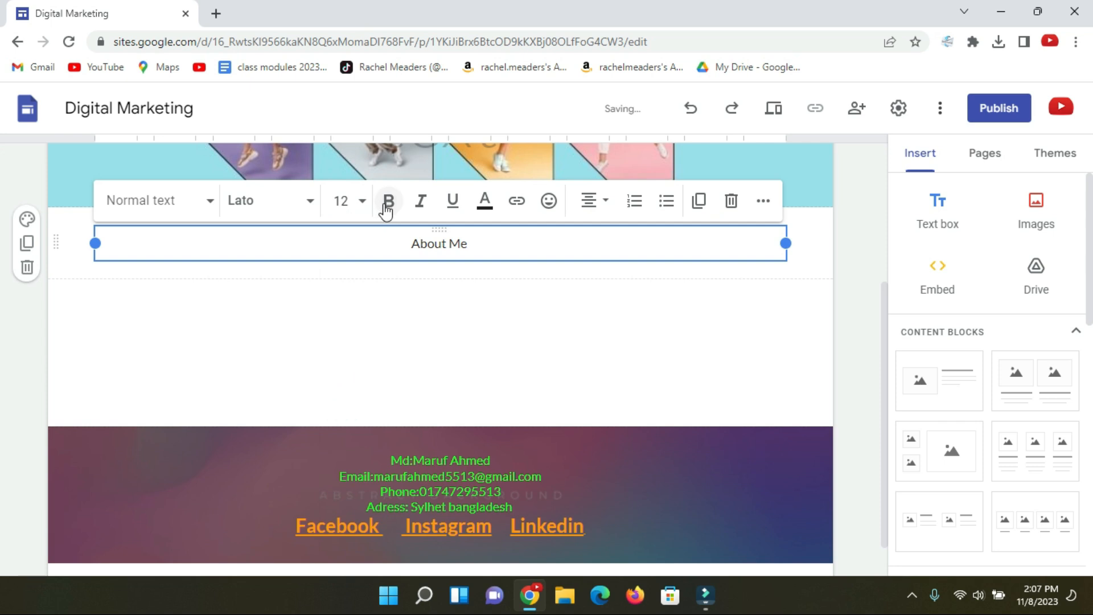
{"action": "left_click", "coordinate": [387, 201]}
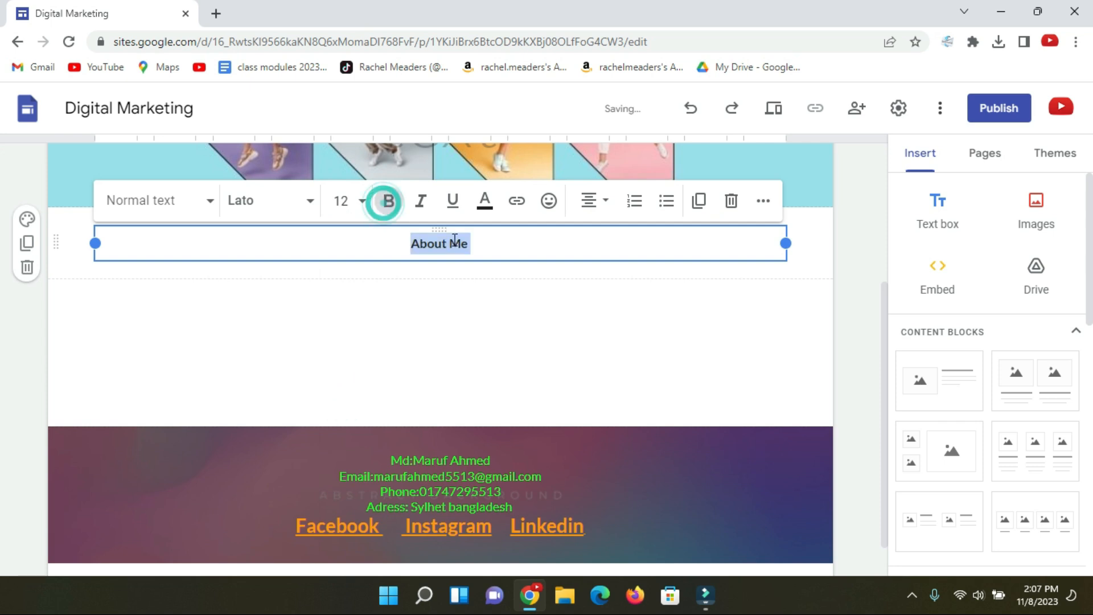
{"action": "left_click", "coordinate": [493, 208]}
{"action": "left_click", "coordinate": [506, 263]}
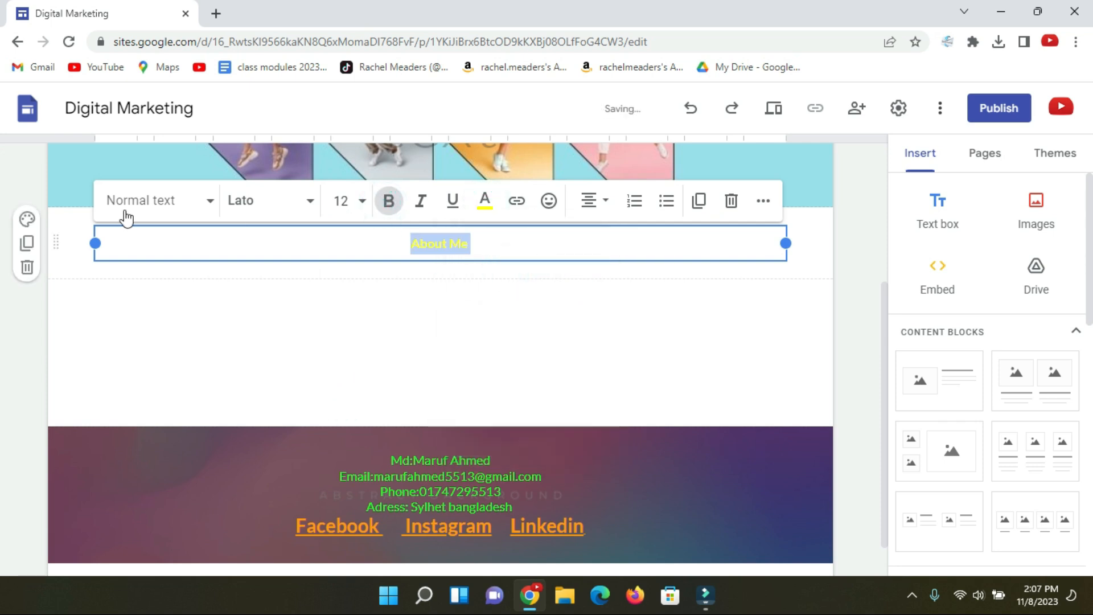
Apply the dark blue background style to the section containing the "About Me" text.
{"action": "left_click", "coordinate": [26, 219]}
{"action": "mouse_move", "coordinate": [114, 375]}
{"action": "left_click", "coordinate": [118, 335]}
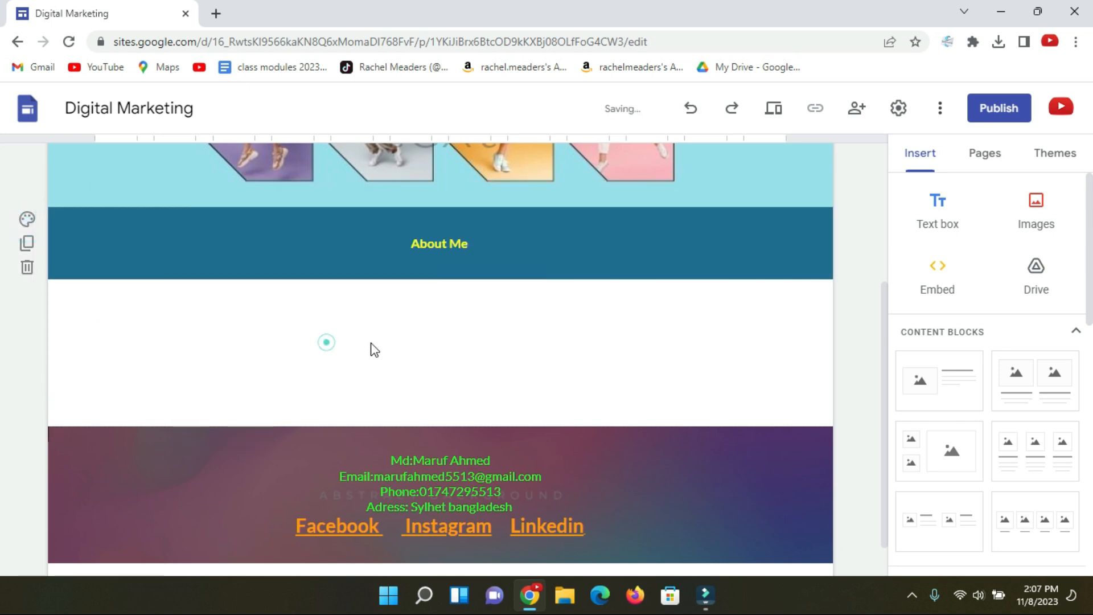
Review the "About Me" title section below the banner, return to the Home page and compare its title section.
{"action": "scroll", "coordinate": [701, 251], "scroll_direction": "up", "scroll_amount": 4}
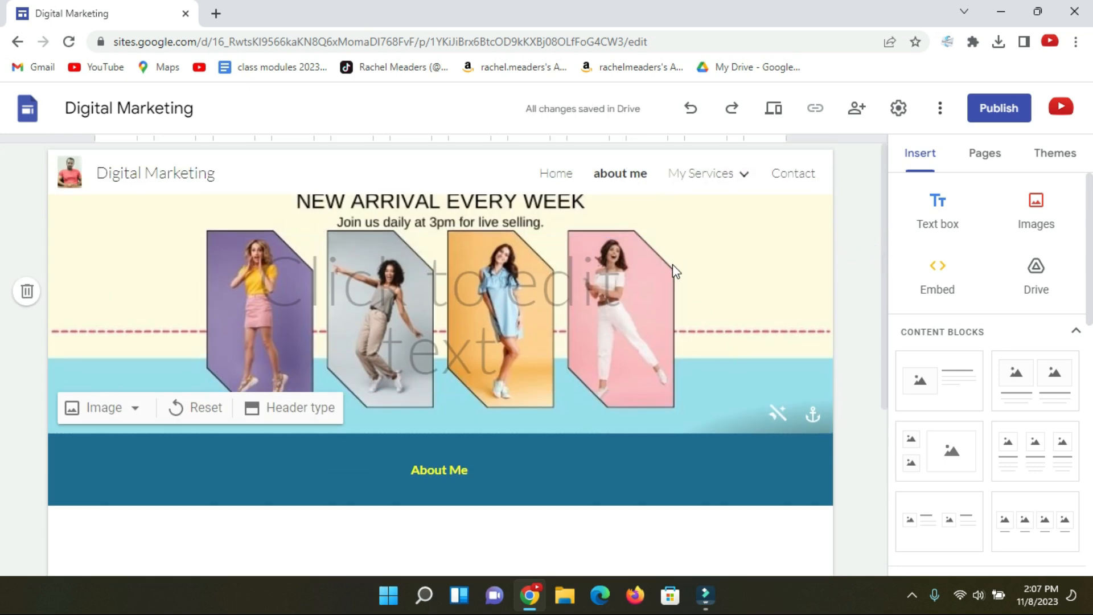
{"action": "scroll", "coordinate": [586, 222], "scroll_direction": "down", "scroll_amount": 3}
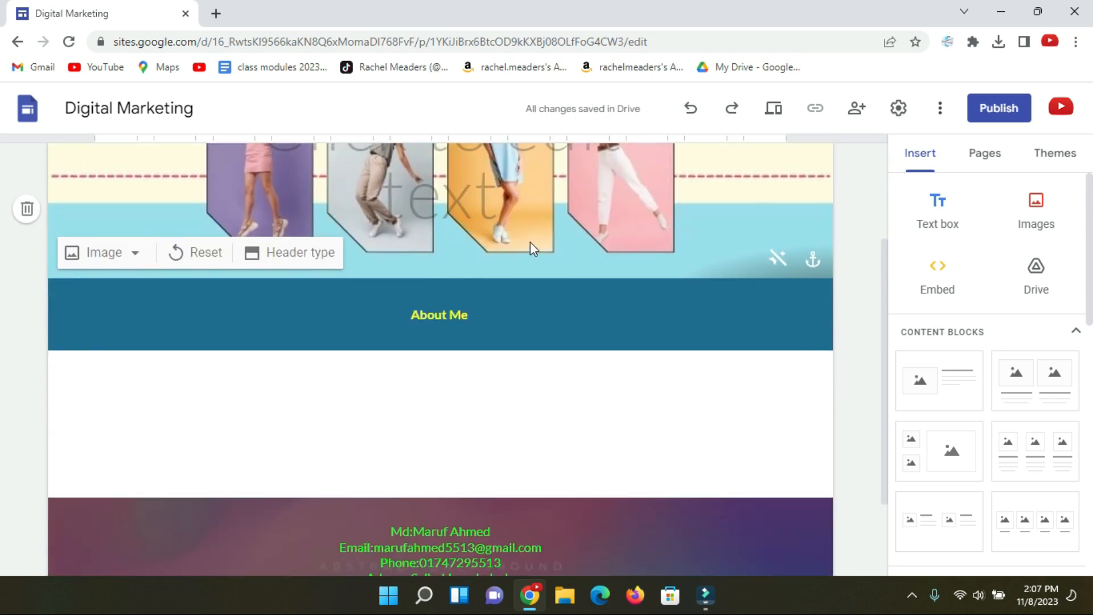
{"action": "scroll", "coordinate": [531, 241], "scroll_direction": "up", "scroll_amount": 3}
{"action": "scroll", "coordinate": [621, 188], "scroll_direction": "down", "scroll_amount": 2}
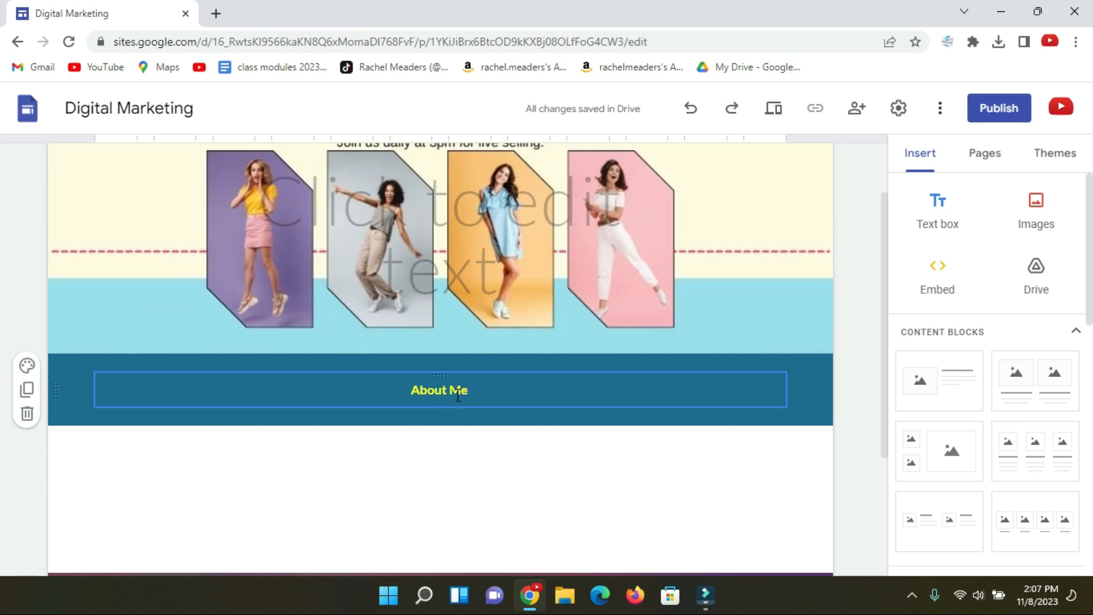
{"action": "scroll", "coordinate": [528, 381], "scroll_direction": "up", "scroll_amount": 2}
{"action": "left_click", "coordinate": [557, 174]}
{"action": "scroll", "coordinate": [415, 376], "scroll_direction": "down", "scroll_amount": 2}
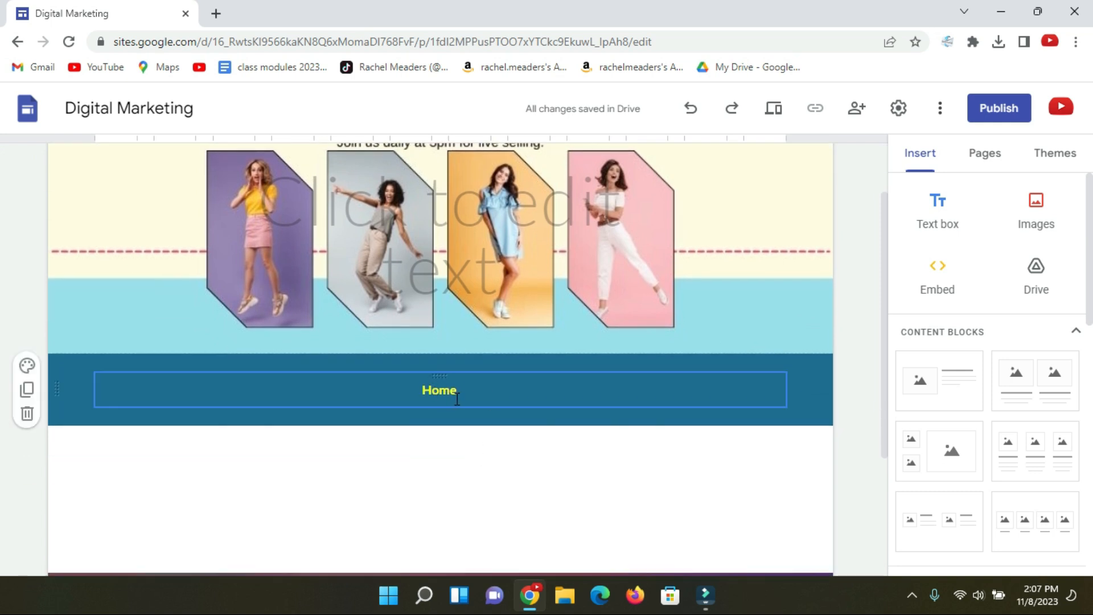
{"action": "scroll", "coordinate": [501, 456], "scroll_direction": "down", "scroll_amount": 4}
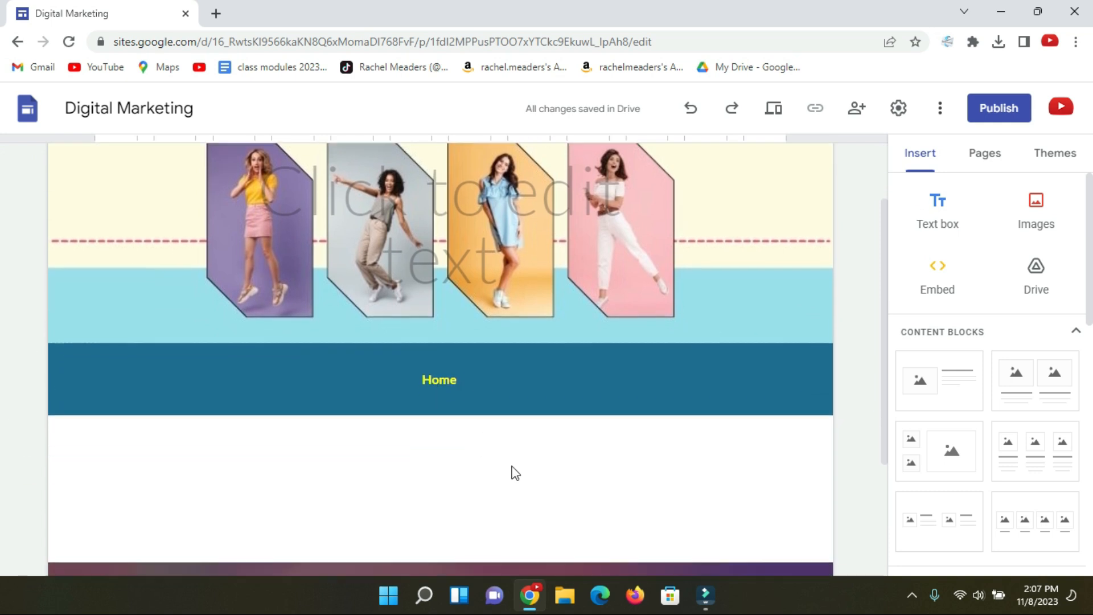
{"action": "scroll", "coordinate": [491, 336], "scroll_direction": "up", "scroll_amount": 5}
{"action": "scroll", "coordinate": [528, 313], "scroll_direction": "down", "scroll_amount": 2}
{"action": "scroll", "coordinate": [552, 213], "scroll_direction": "up", "scroll_amount": 3}
{"action": "left_click", "coordinate": [557, 172]}
{"action": "scroll", "coordinate": [454, 413], "scroll_direction": "down", "scroll_amount": 3}
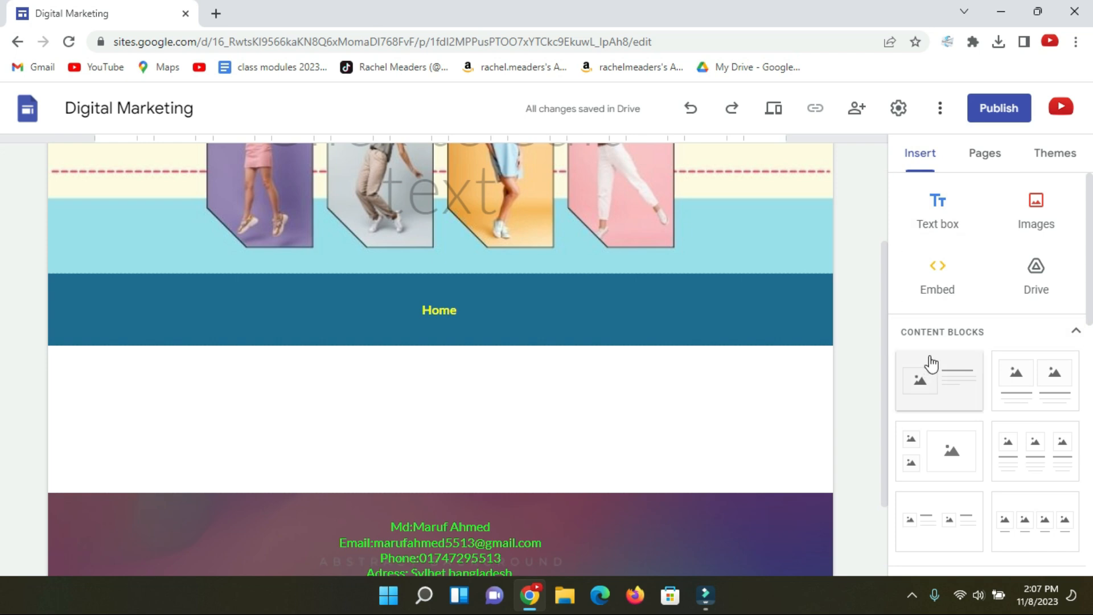
{"action": "scroll", "coordinate": [931, 363], "scroll_direction": "down", "scroll_amount": 2}
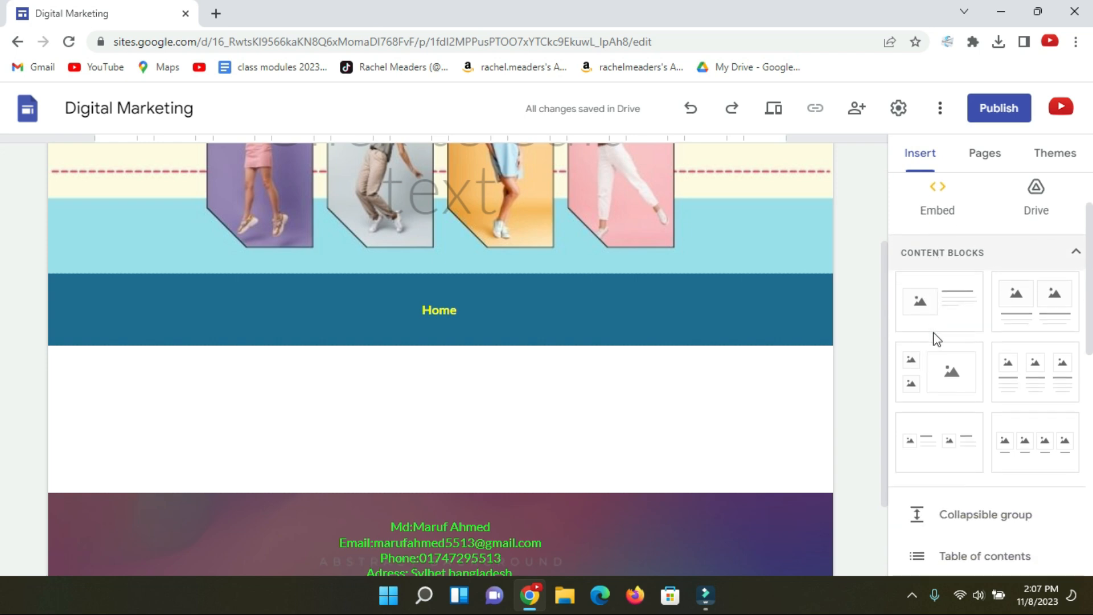
{"action": "left_click", "coordinate": [912, 595]}
{"action": "left_click", "coordinate": [958, 517]}
{"action": "left_click_drag", "start_coordinate": [884, 264], "coordinate": [988, 337]}
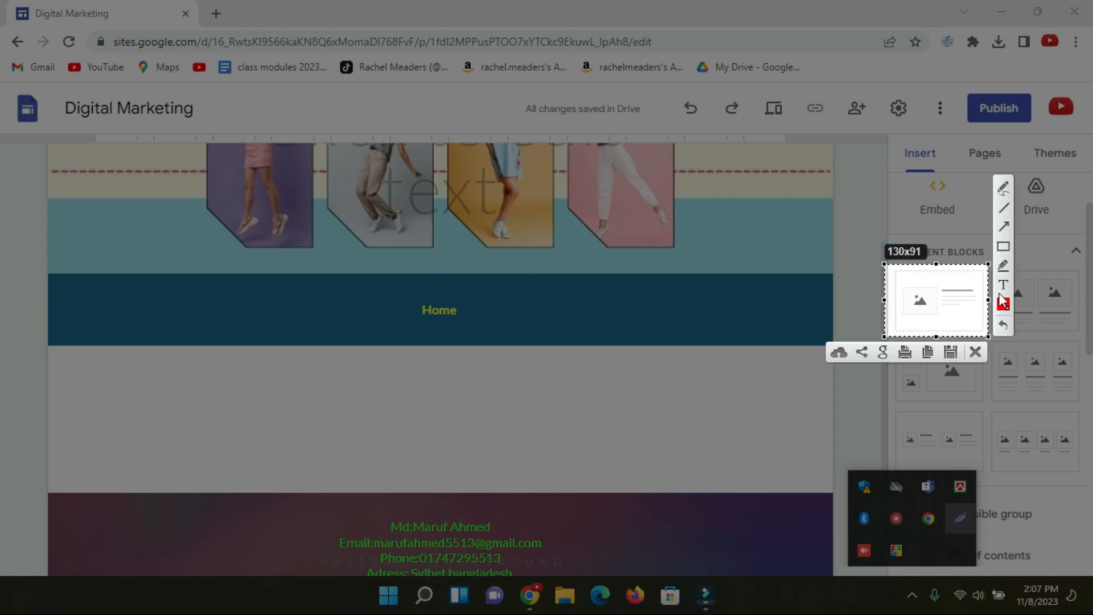
{"action": "left_click_drag", "start_coordinate": [1079, 267], "coordinate": [993, 336]}
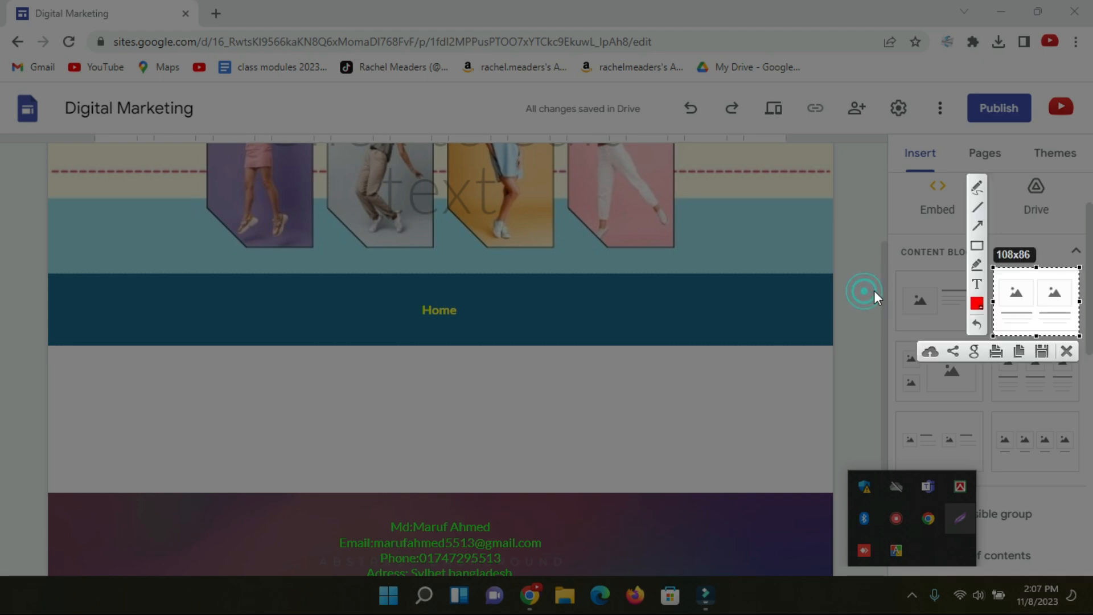
{"action": "left_click", "coordinate": [1067, 352]}
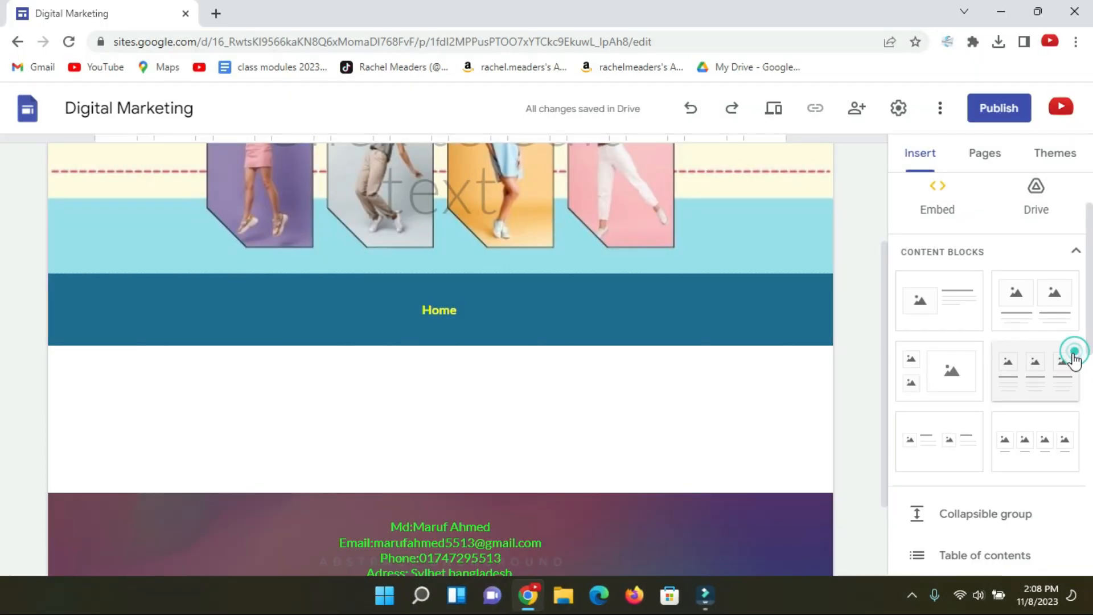
Insert the content block with one image beside a heading and body text below the "Home" title section.
{"action": "scroll", "coordinate": [483, 333], "scroll_direction": "down", "scroll_amount": 1}
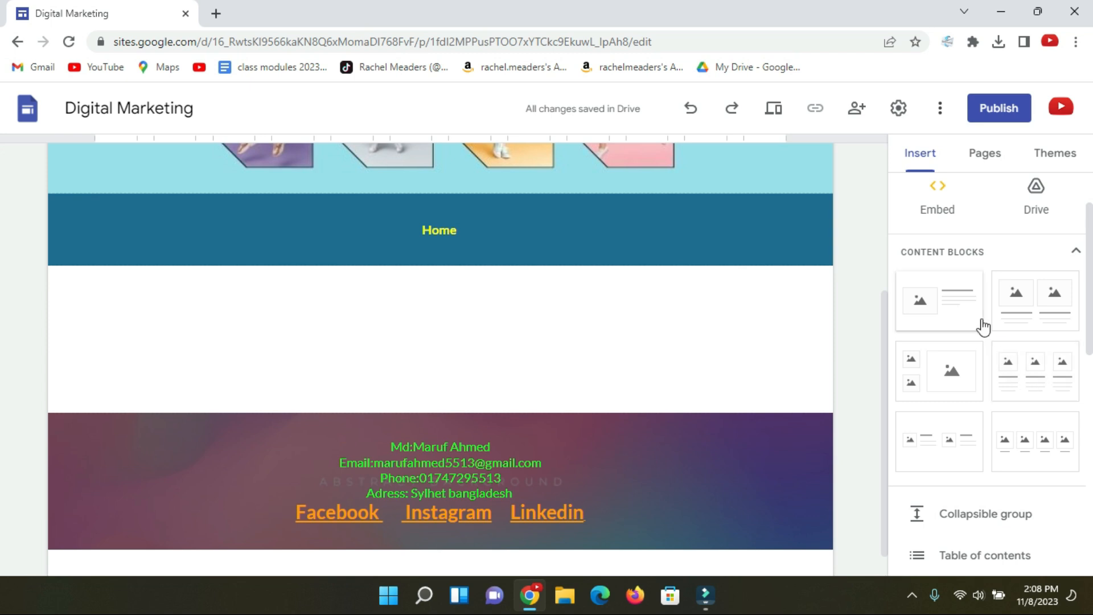
{"action": "left_click", "coordinate": [923, 313]}
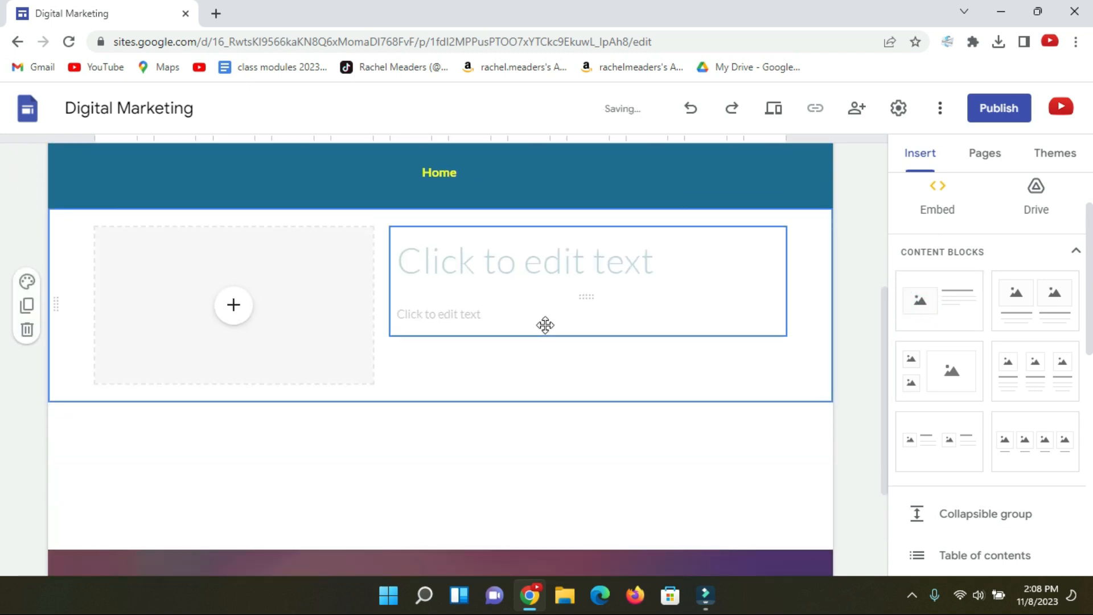
{"action": "scroll", "coordinate": [544, 324], "scroll_direction": "up", "scroll_amount": 3}
{"action": "scroll", "coordinate": [592, 292], "scroll_direction": "down", "scroll_amount": 2}
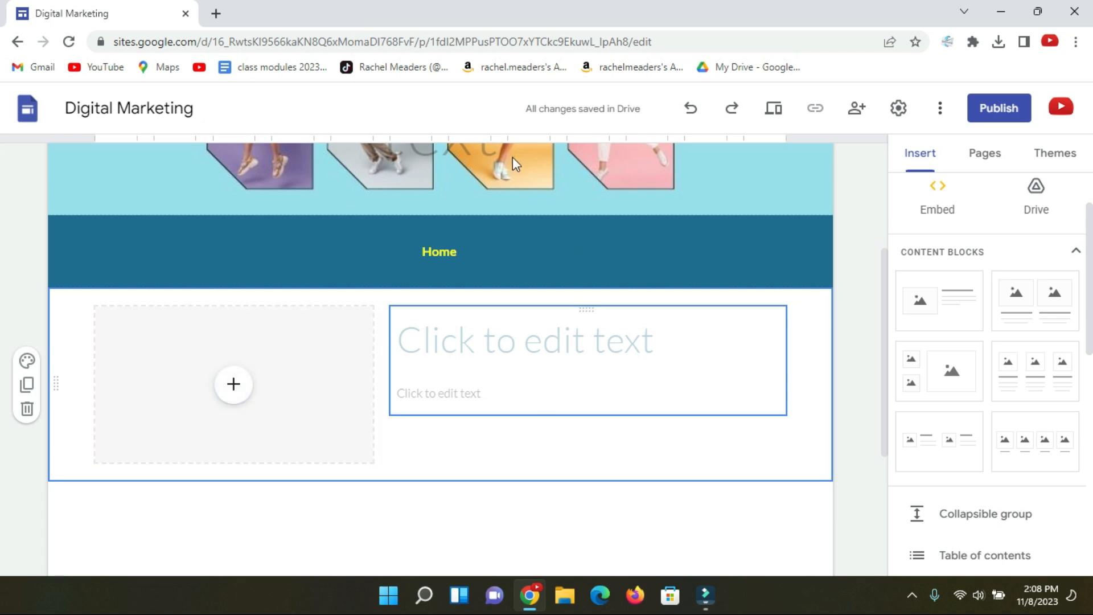
Upload images.jpeg from the desktop's protfullio > about me folder into the content block's image placeholder.
{"action": "left_click", "coordinate": [233, 386]}
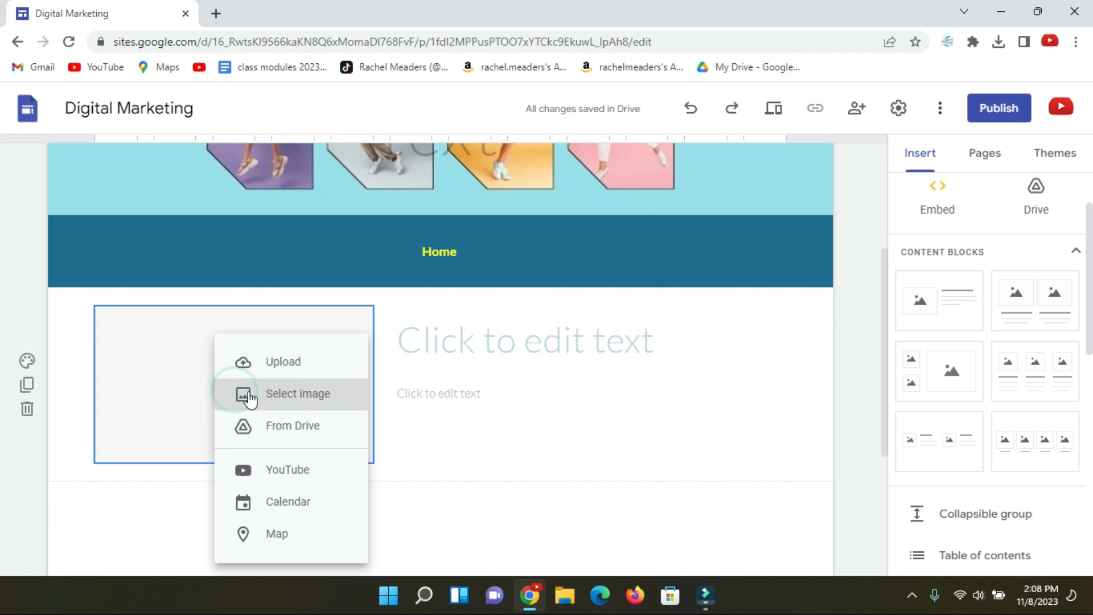
{"action": "left_click", "coordinate": [274, 362]}
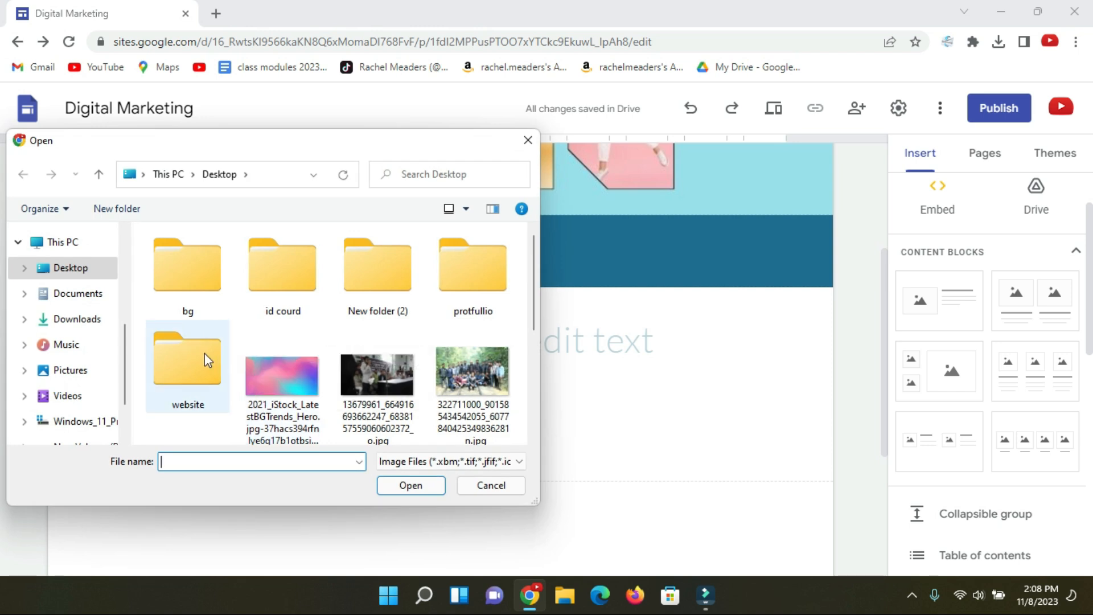
{"action": "double_click", "coordinate": [451, 282]}
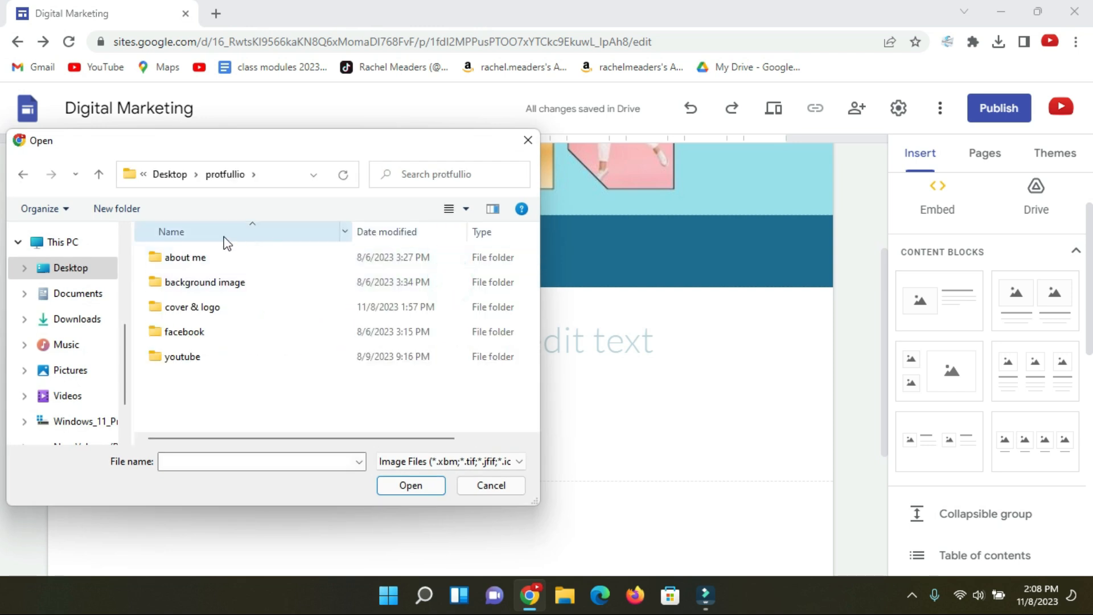
{"action": "double_click", "coordinate": [182, 259]}
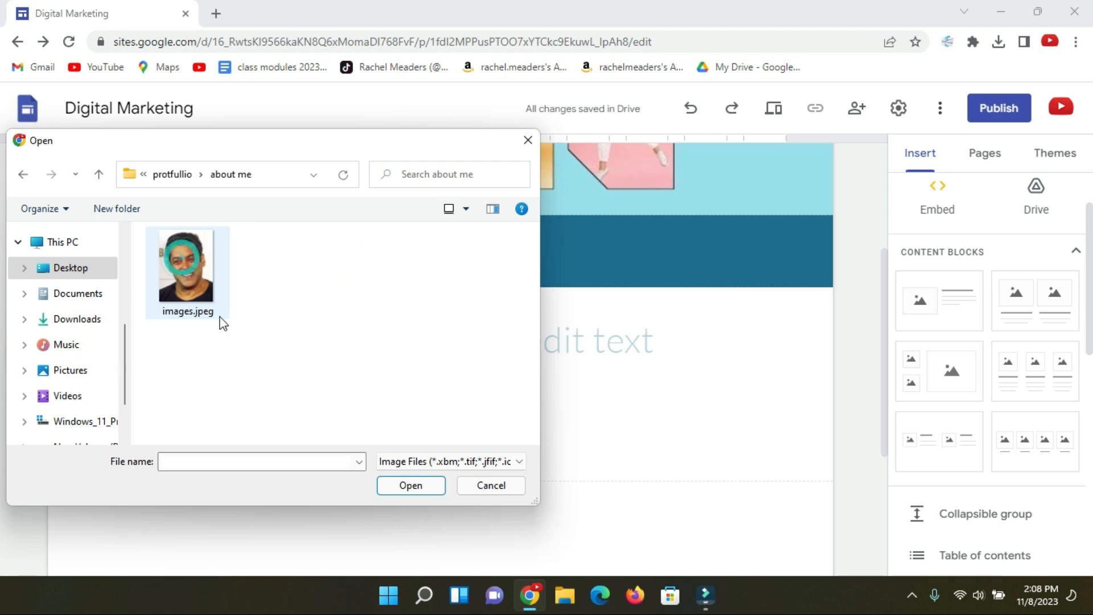
{"action": "left_click", "coordinate": [189, 278]}
{"action": "left_click", "coordinate": [411, 485]}
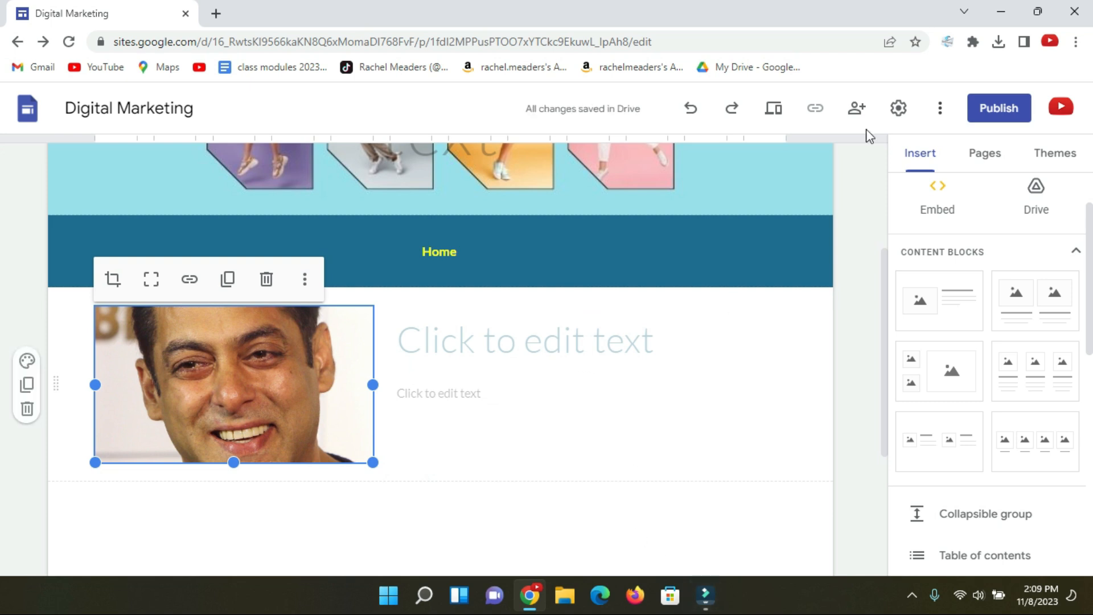
Place the cursor in the block's body text, and copy all text from the text file in the desktop's protfullio > about me folder.
{"action": "left_click", "coordinate": [493, 362]}
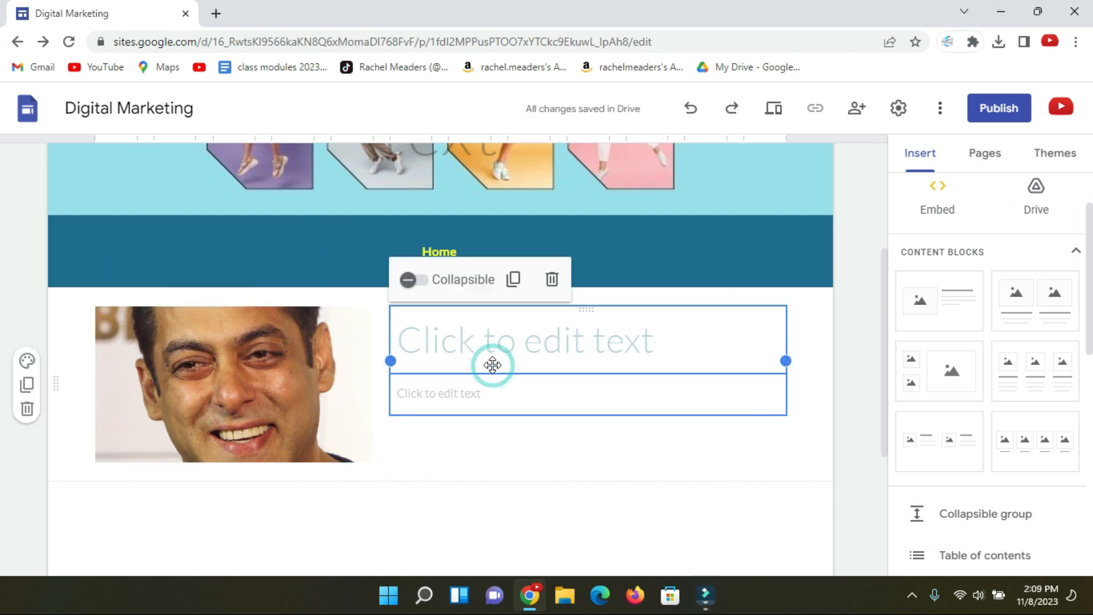
{"action": "left_click", "coordinate": [481, 392]}
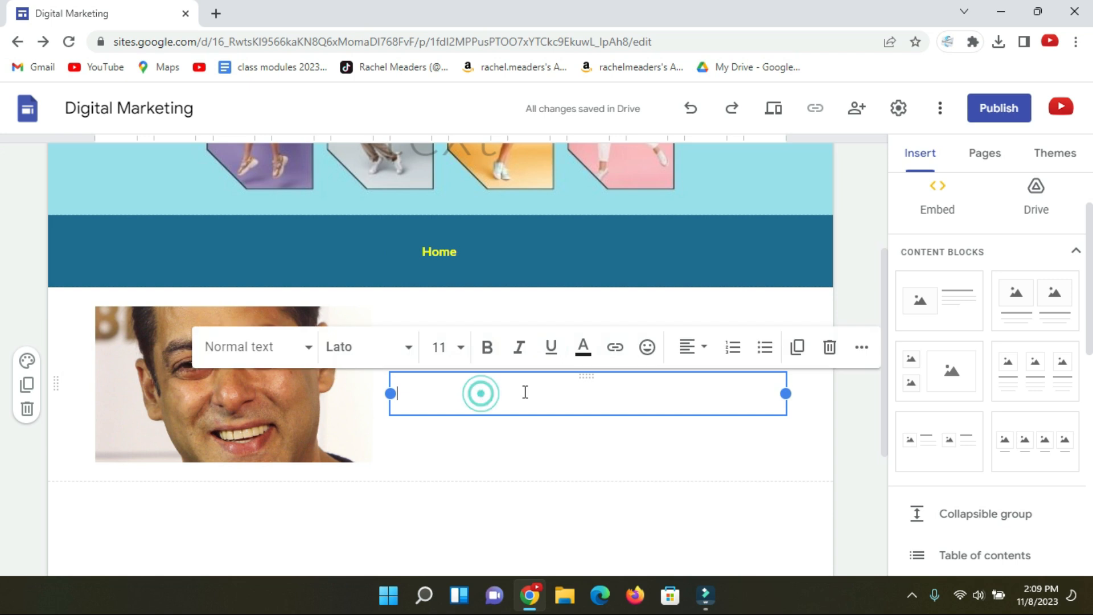
{"action": "left_click", "coordinate": [1000, 12]}
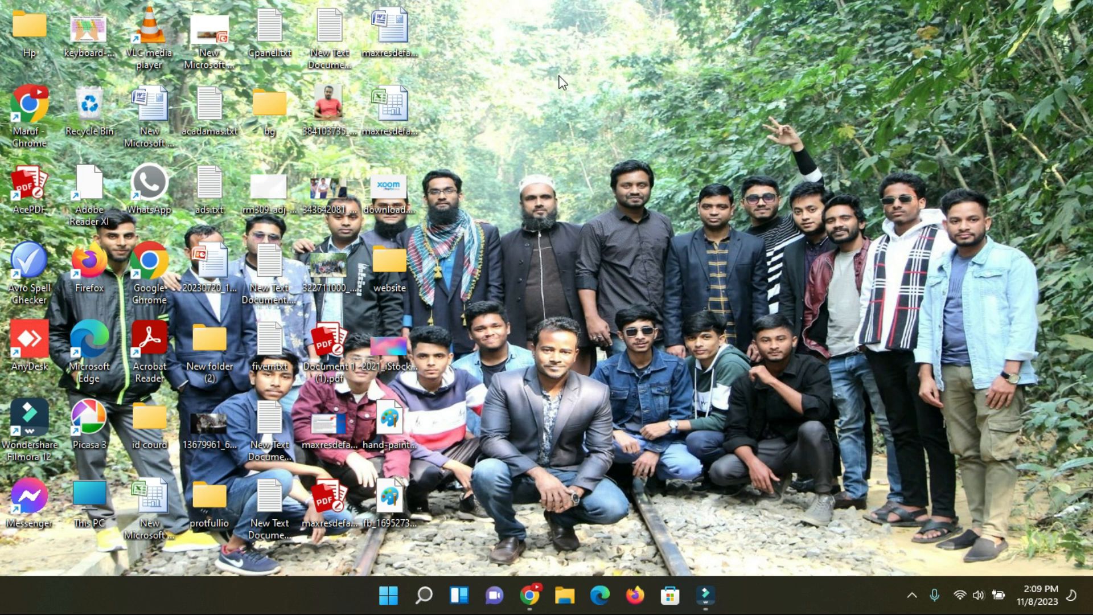
{"action": "double_click", "coordinate": [210, 499]}
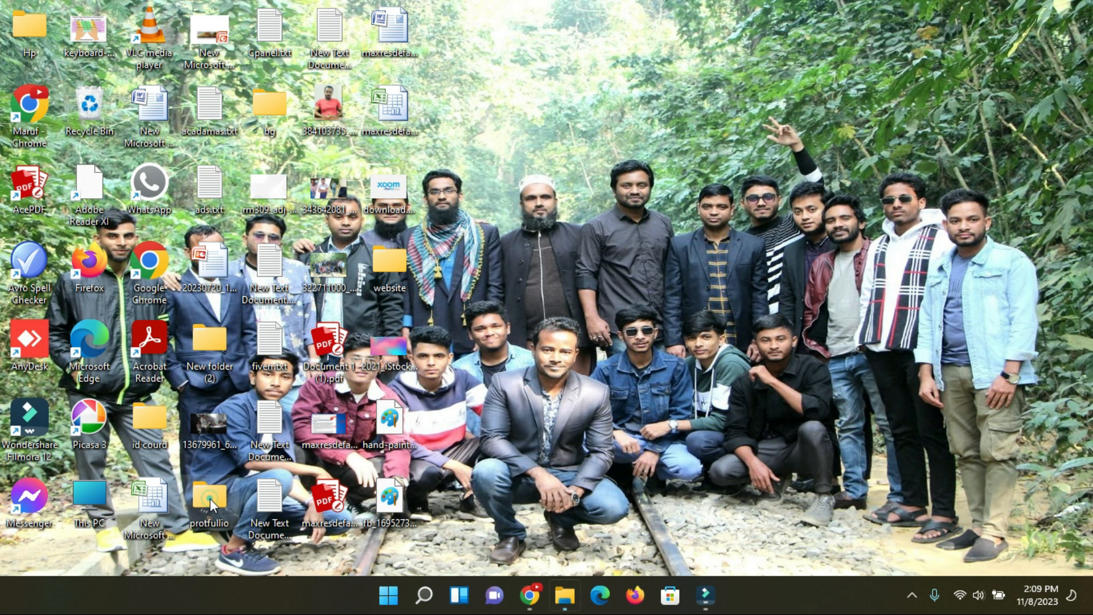
{"action": "double_click", "coordinate": [213, 244]}
{"action": "double_click", "coordinate": [309, 259]}
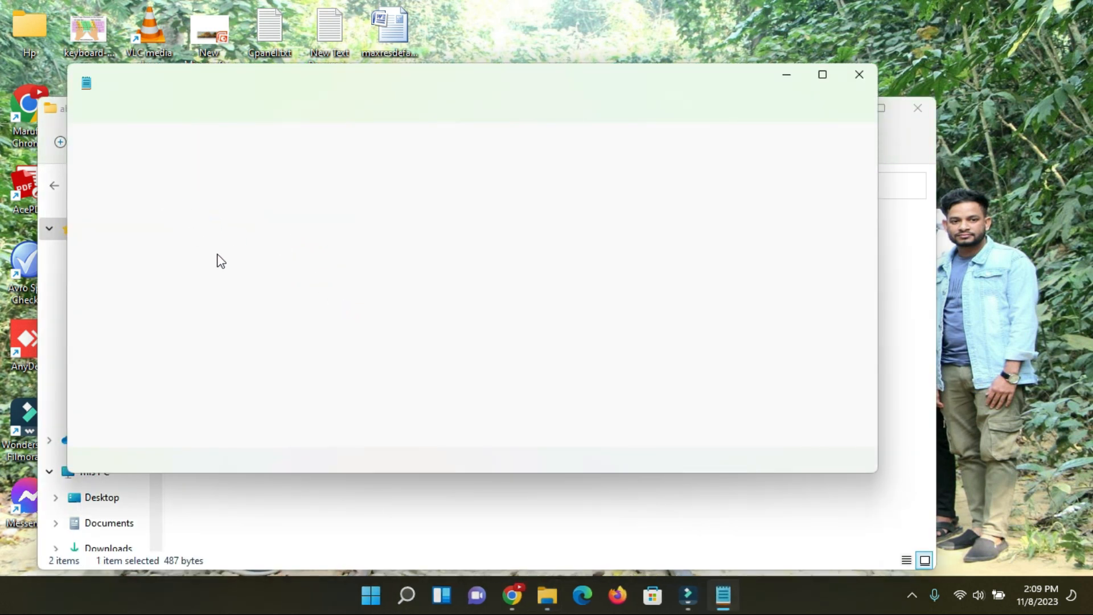
{"action": "key", "text": "ctrl+a"}
{"action": "key", "text": "ctrl+c"}
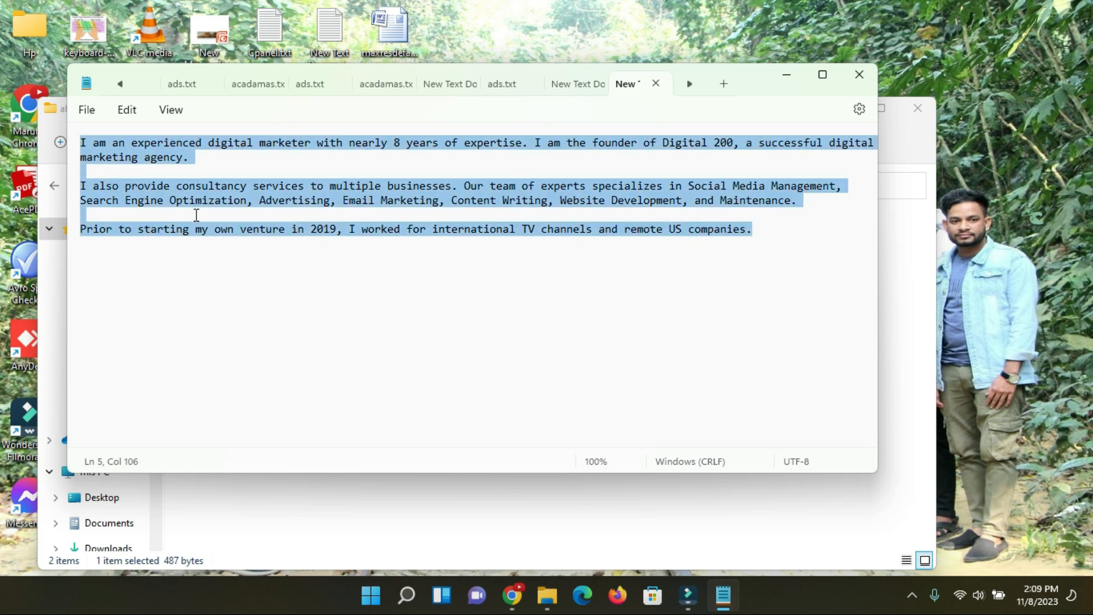
Return to the site editor and paste the copied introduction into the content block's body text beside the portrait.
{"action": "left_click", "coordinate": [512, 596]}
{"action": "right_click", "coordinate": [463, 394]}
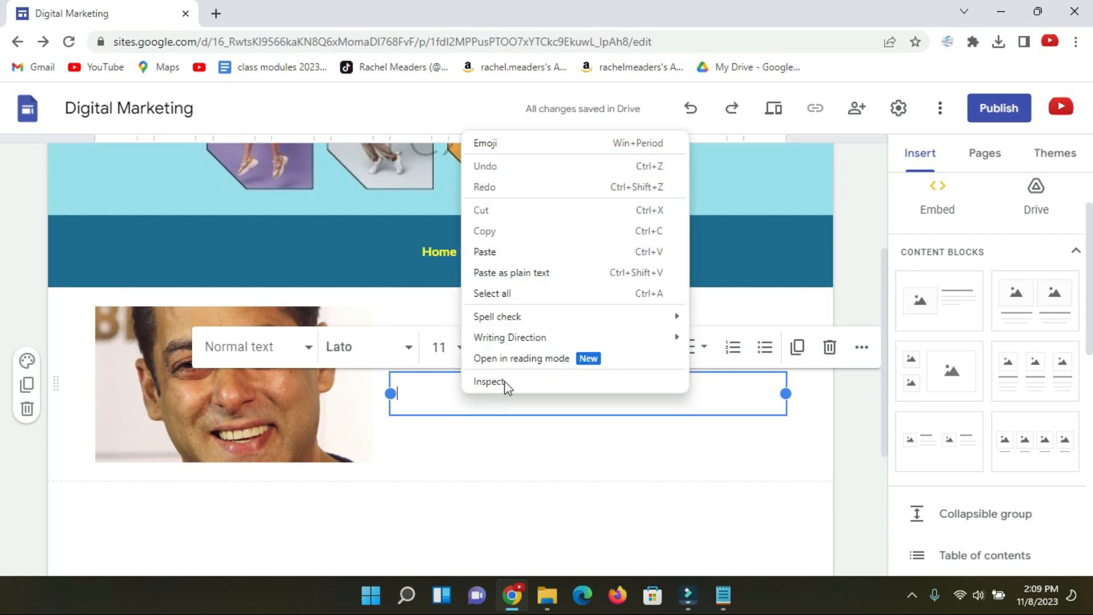
{"action": "left_click", "coordinate": [486, 254]}
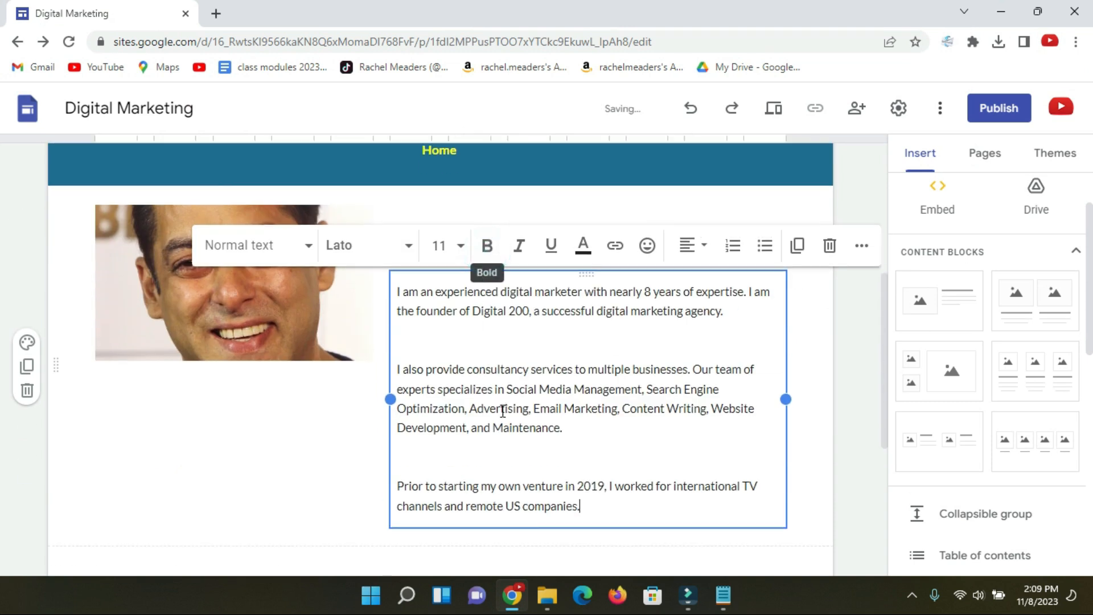
{"action": "left_click", "coordinate": [848, 393]}
{"action": "scroll", "coordinate": [547, 370], "scroll_direction": "up", "scroll_amount": 2}
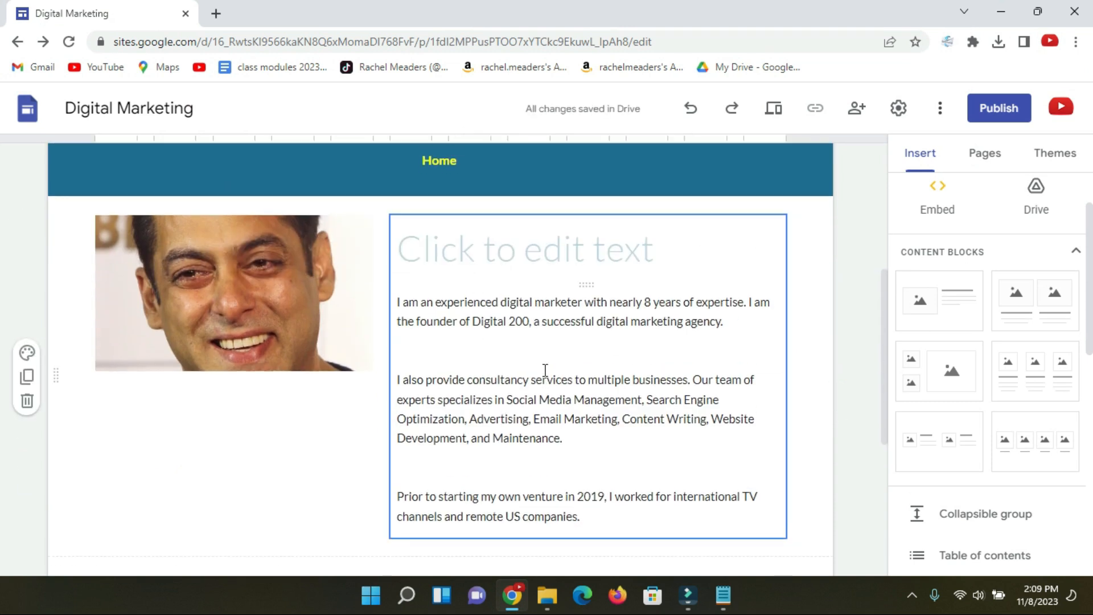
{"action": "scroll", "coordinate": [265, 406], "scroll_direction": "down", "scroll_amount": 2}
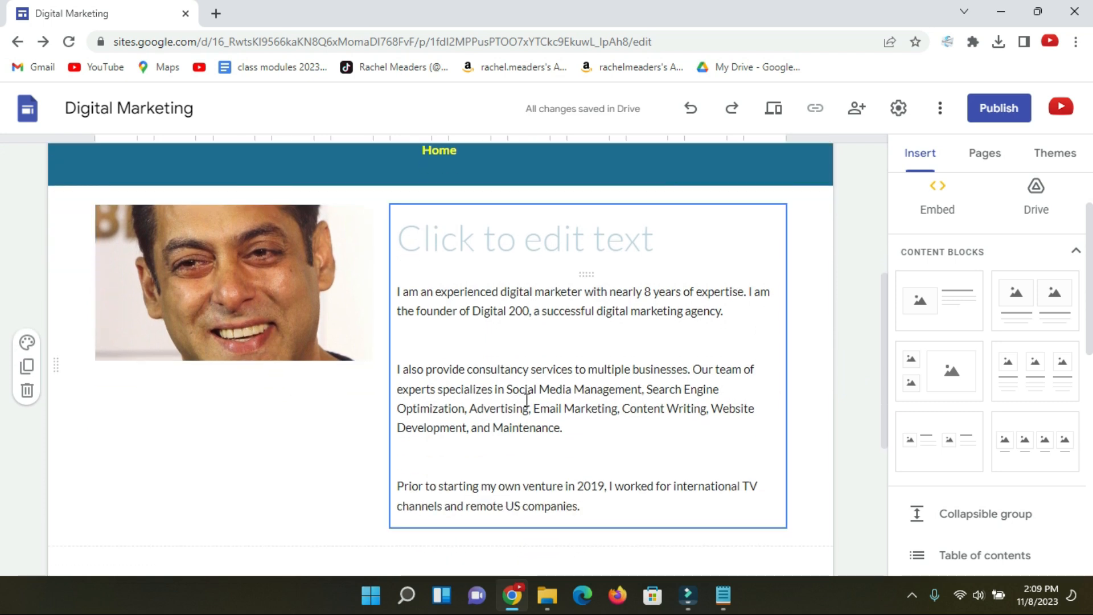
Extend the portrait image's lower edge down to about the last line of the body text beside it.
{"action": "left_click", "coordinate": [237, 348]}
{"action": "left_click_drag", "start_coordinate": [233, 360], "coordinate": [216, 510]}
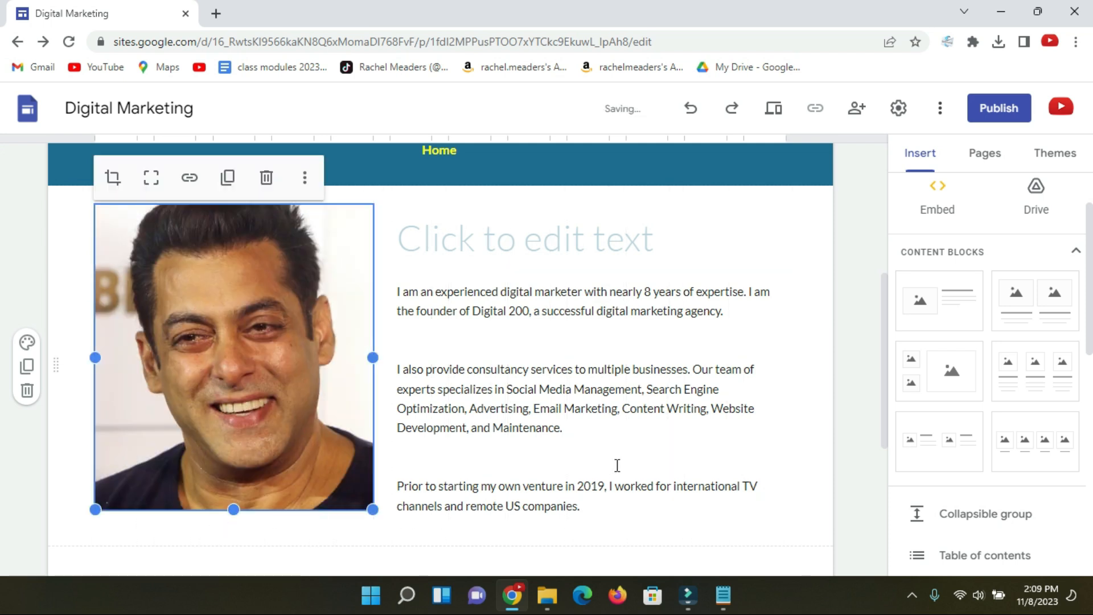
{"action": "left_click", "coordinate": [850, 383]}
Review the Home page from the banner and title section down through the image-and-text introduction.
{"action": "scroll", "coordinate": [552, 314], "scroll_direction": "up", "scroll_amount": 3}
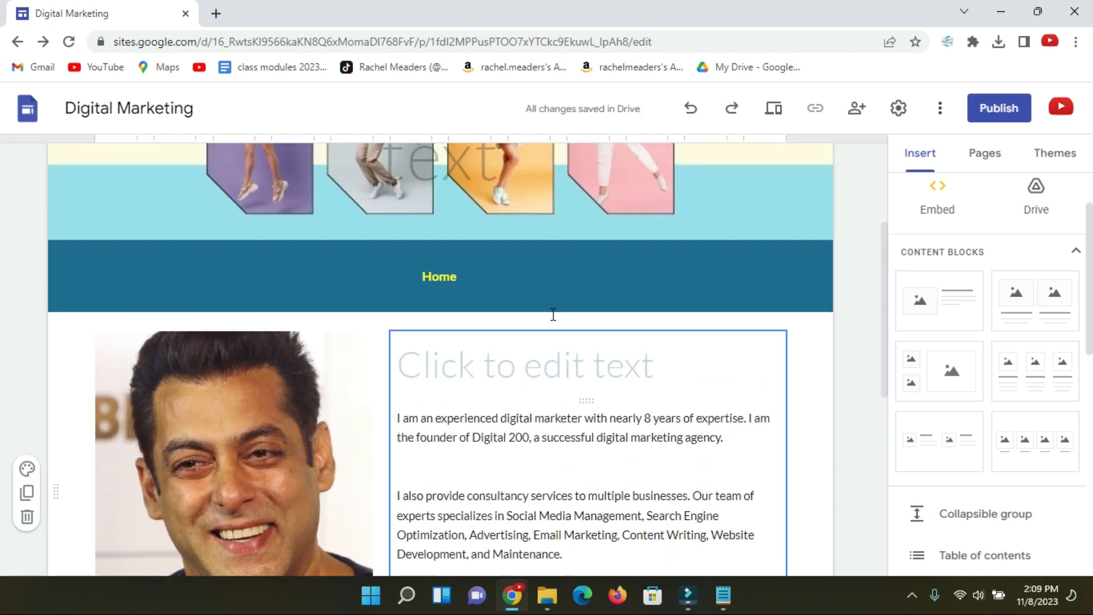
{"action": "scroll", "coordinate": [553, 314], "scroll_direction": "up", "scroll_amount": 1}
{"action": "scroll", "coordinate": [592, 346], "scroll_direction": "down", "scroll_amount": 8}
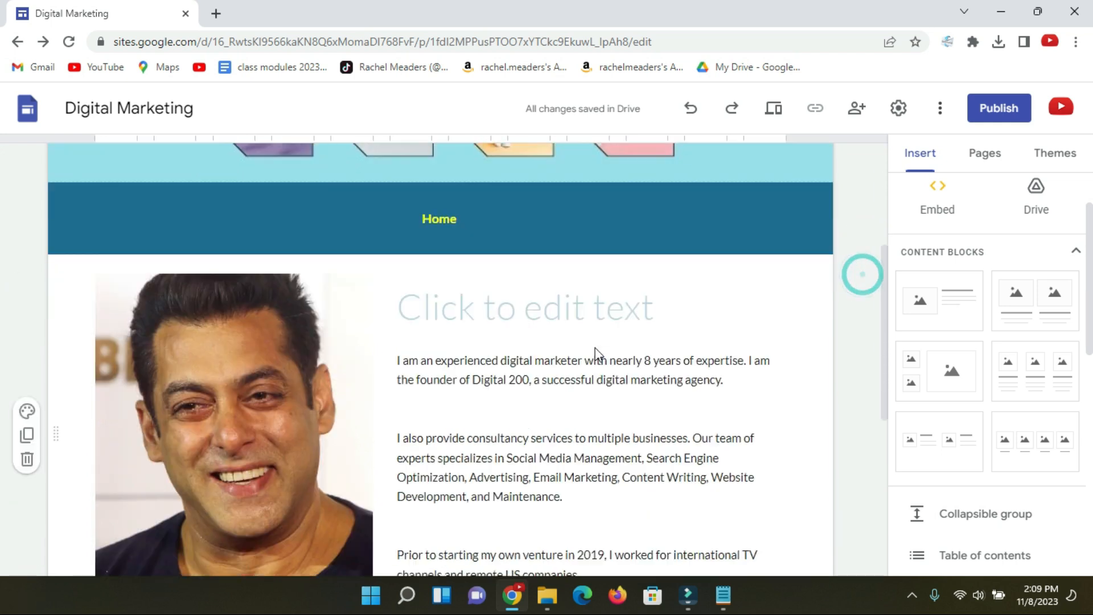
{"action": "scroll", "coordinate": [544, 348], "scroll_direction": "up", "scroll_amount": 10}
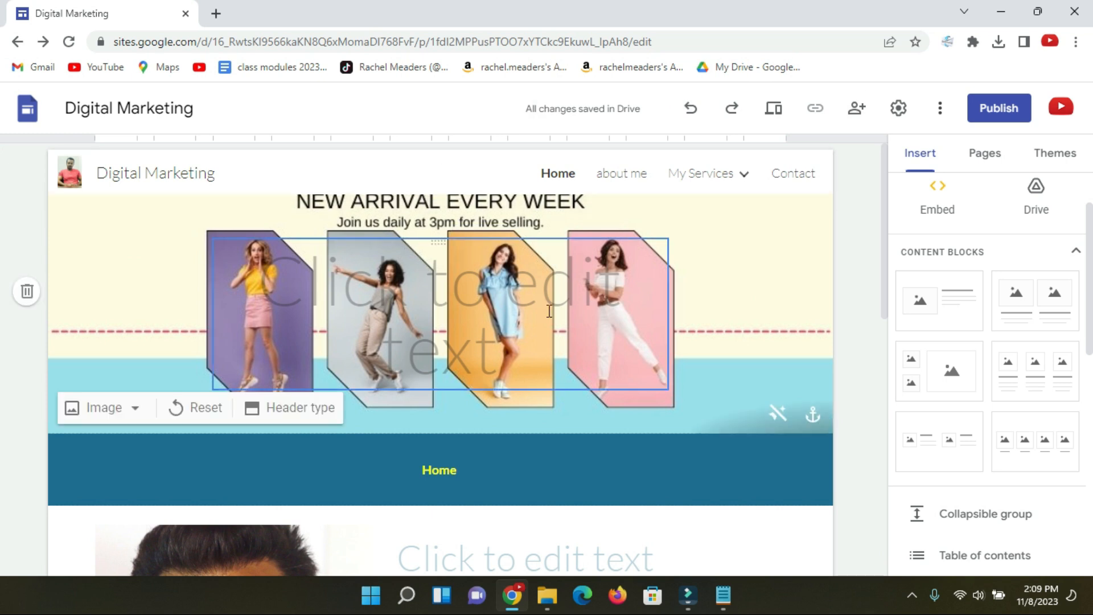
{"action": "scroll", "coordinate": [470, 292], "scroll_direction": "down", "scroll_amount": 3}
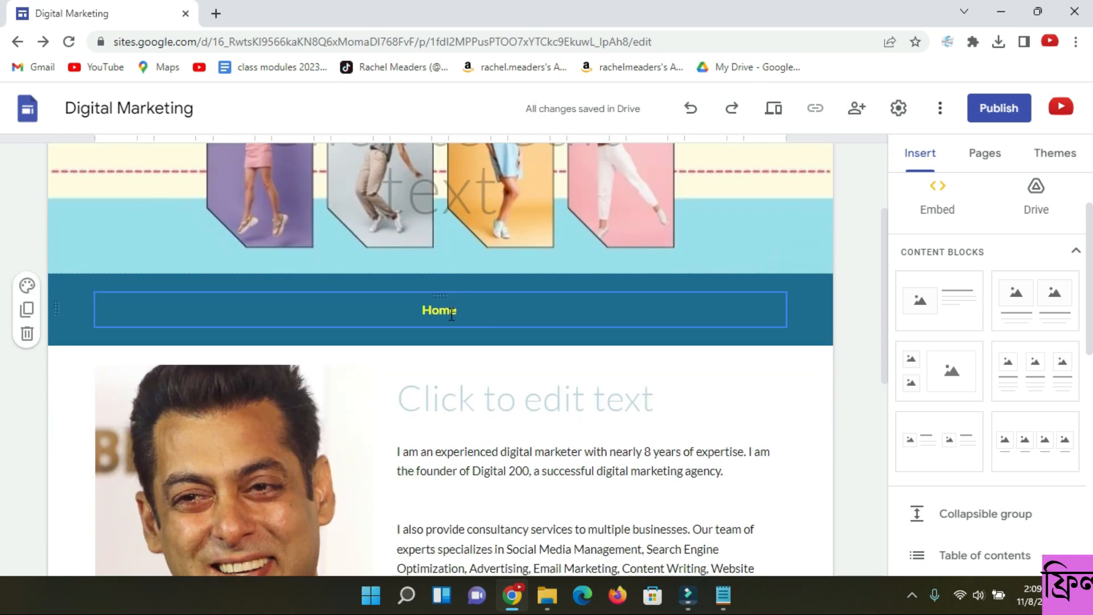
{"action": "scroll", "coordinate": [593, 298], "scroll_direction": "down", "scroll_amount": 1}
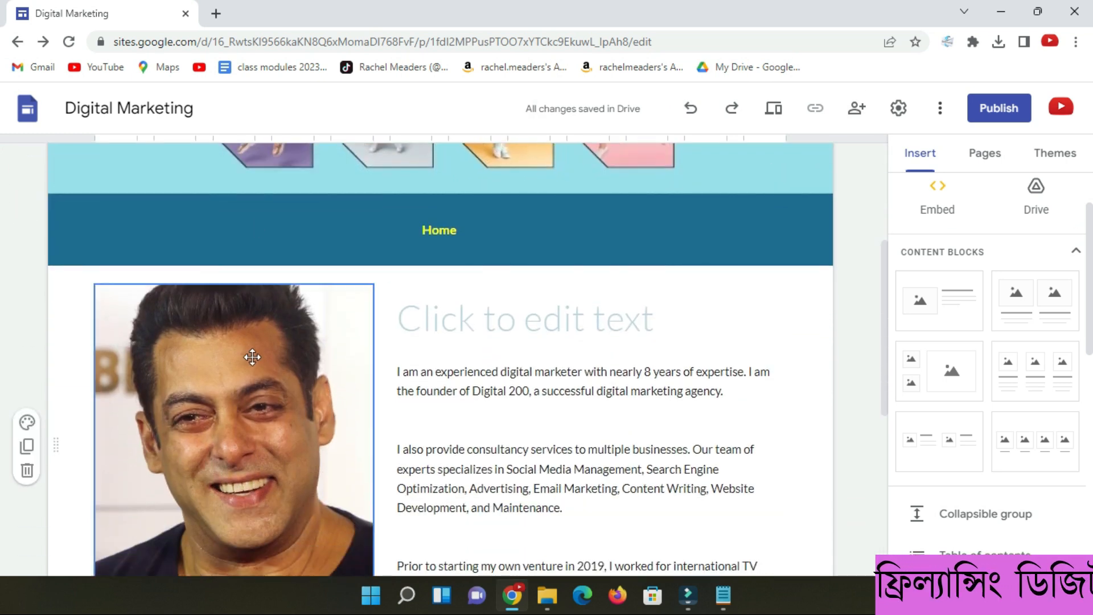
{"action": "scroll", "coordinate": [259, 270], "scroll_direction": "down", "scroll_amount": 1}
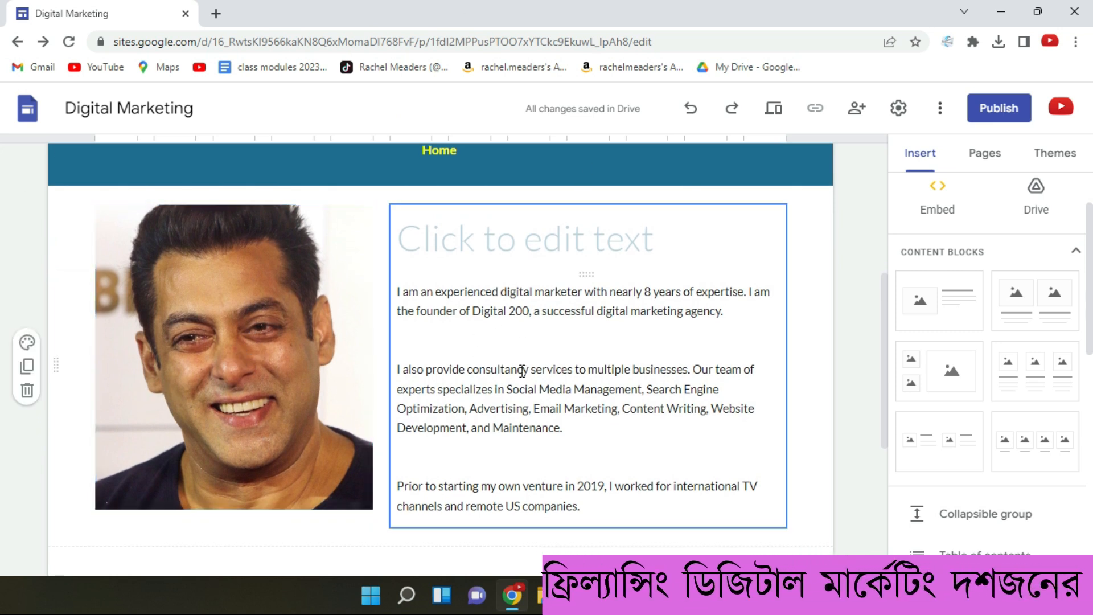
{"action": "scroll", "coordinate": [641, 392], "scroll_direction": "down", "scroll_amount": 1}
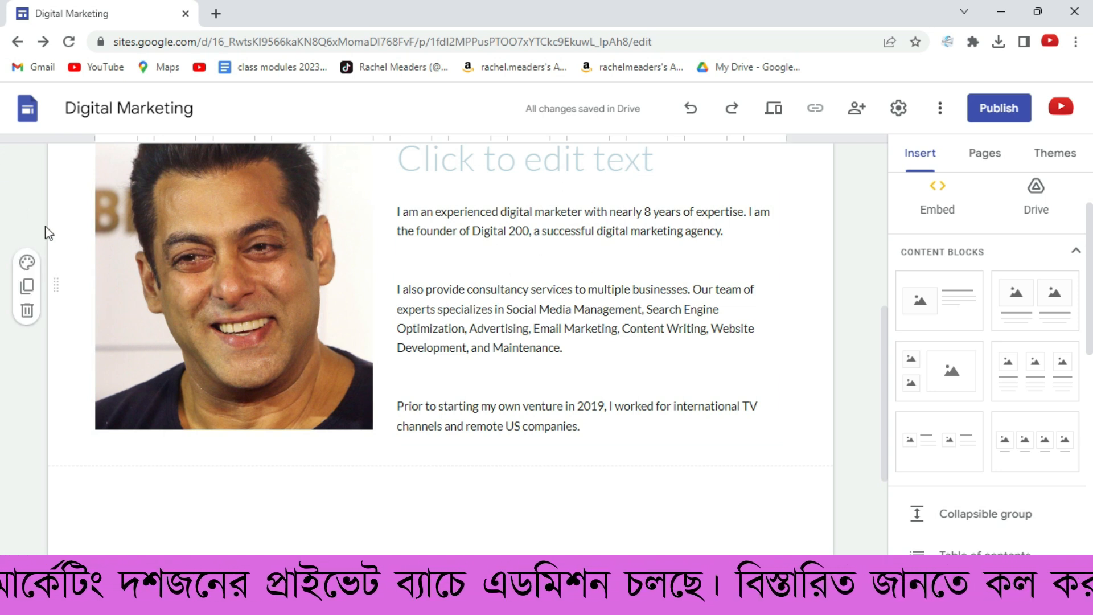
Set the introduction section's background to images.jpeg, uploaded from the desktop's protfullio > background image folder.
{"action": "left_click", "coordinate": [29, 264]}
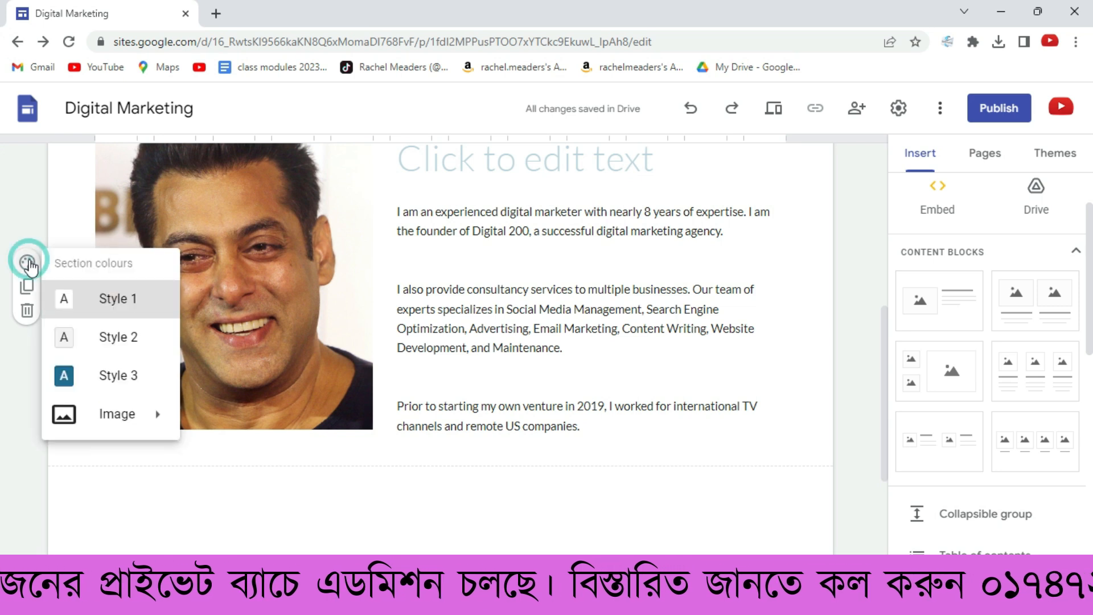
{"action": "mouse_move", "coordinate": [130, 422]}
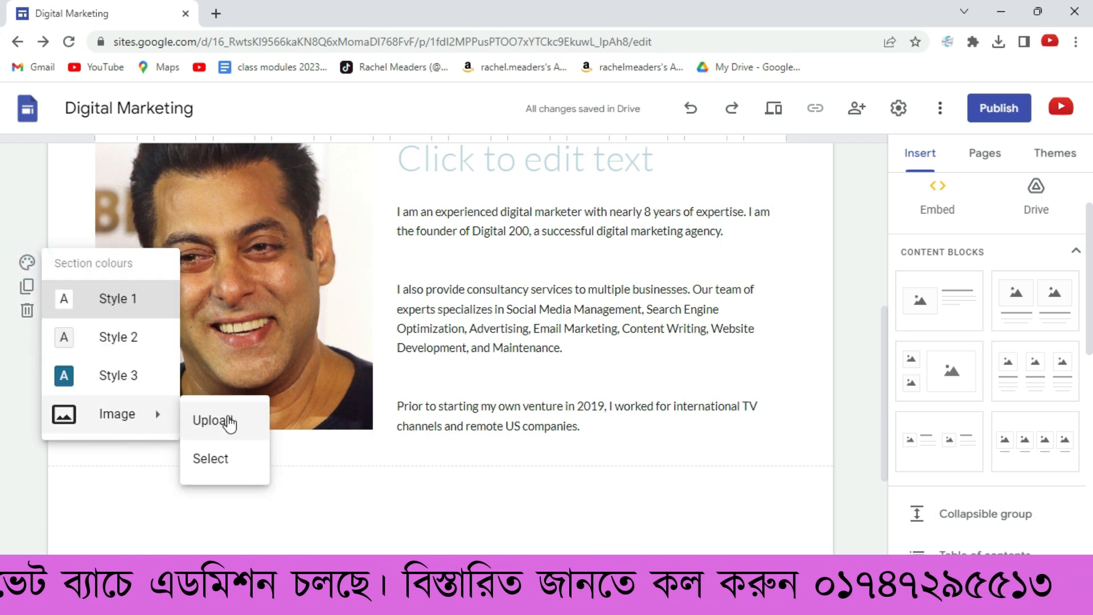
{"action": "left_click", "coordinate": [208, 419]}
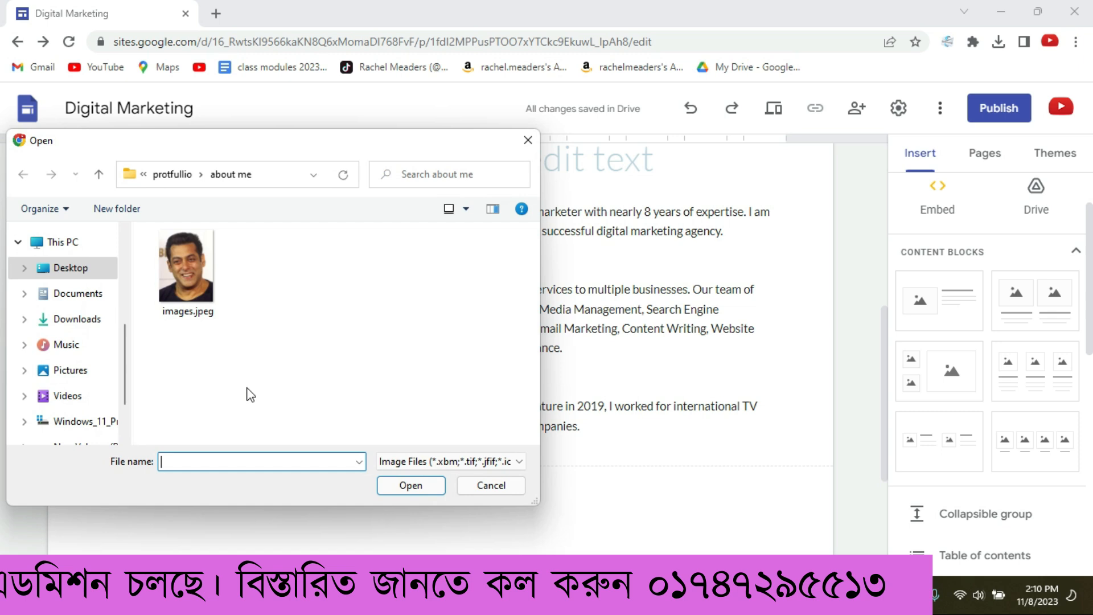
{"action": "left_click", "coordinate": [70, 268]}
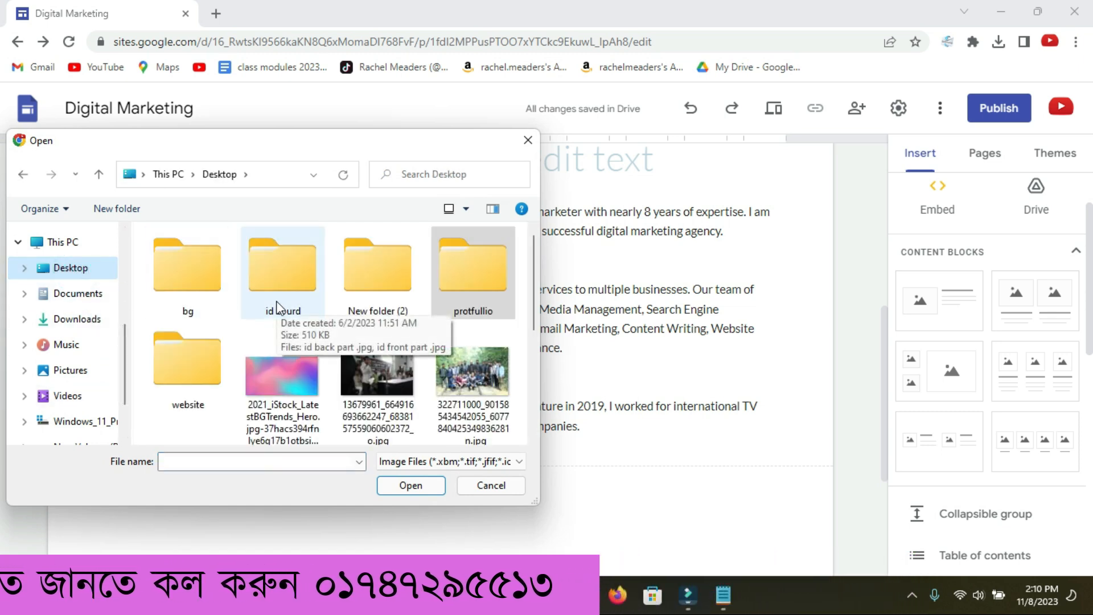
{"action": "double_click", "coordinate": [457, 288]}
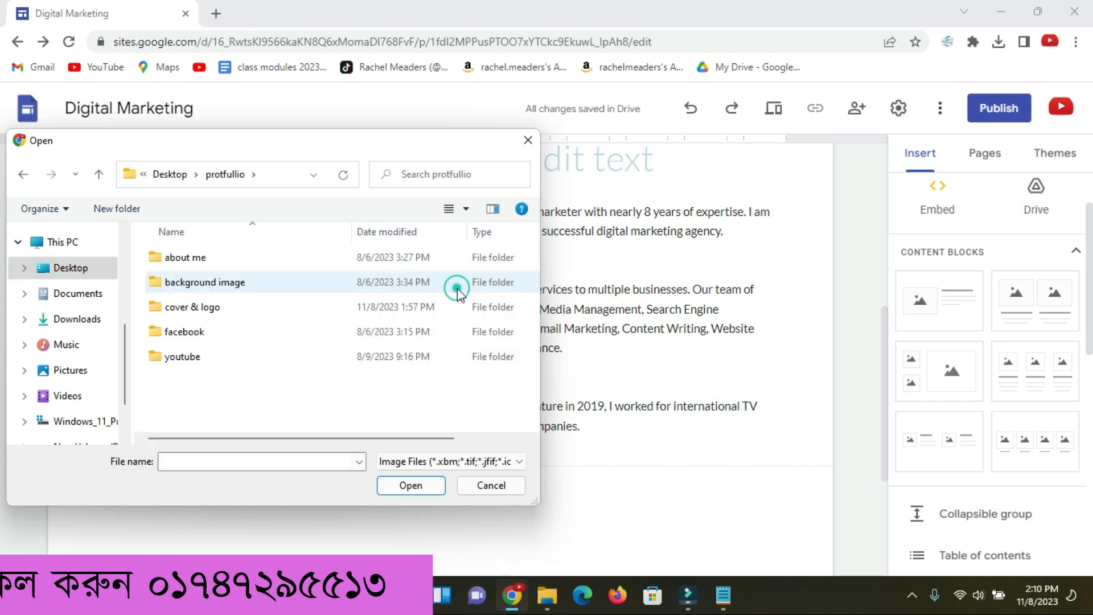
{"action": "double_click", "coordinate": [204, 282]}
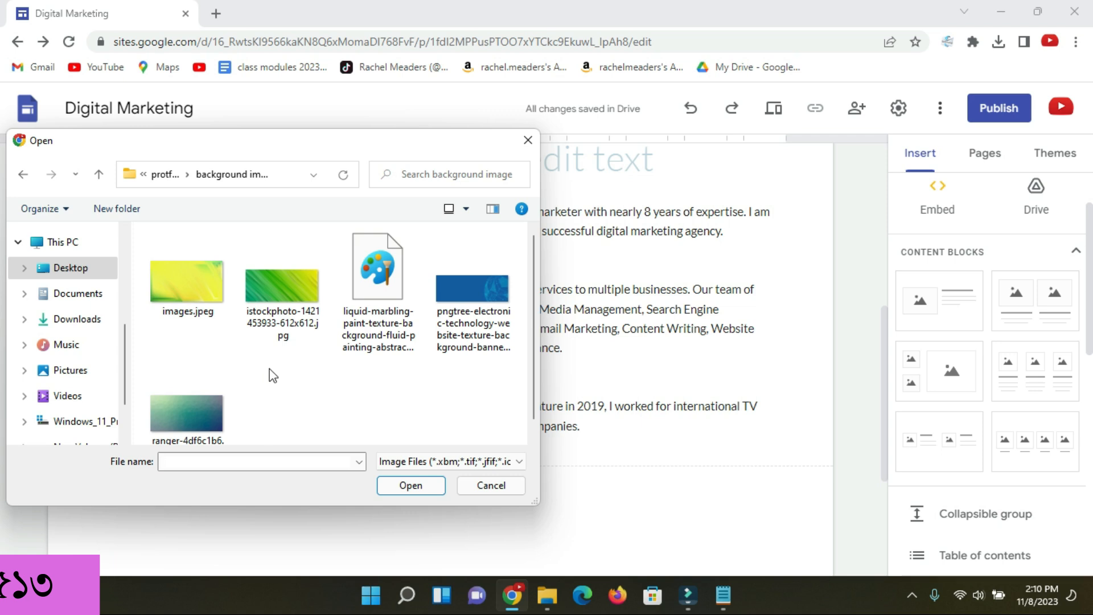
{"action": "left_click", "coordinate": [186, 281]}
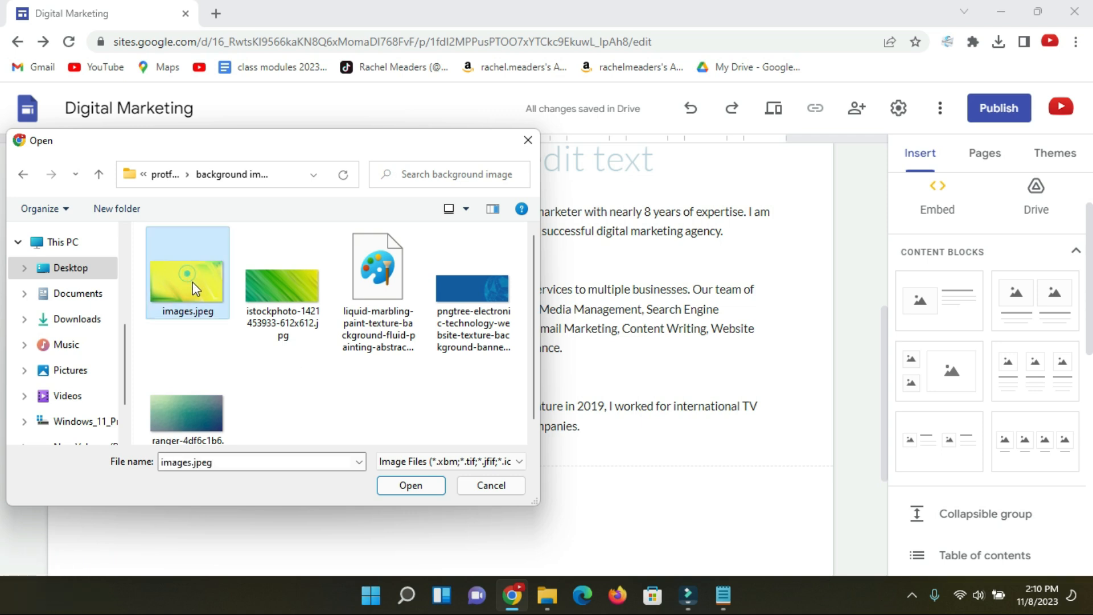
{"action": "left_click", "coordinate": [401, 486]}
{"action": "left_click", "coordinate": [847, 243]}
{"action": "scroll", "coordinate": [544, 340], "scroll_direction": "up", "scroll_amount": 4}
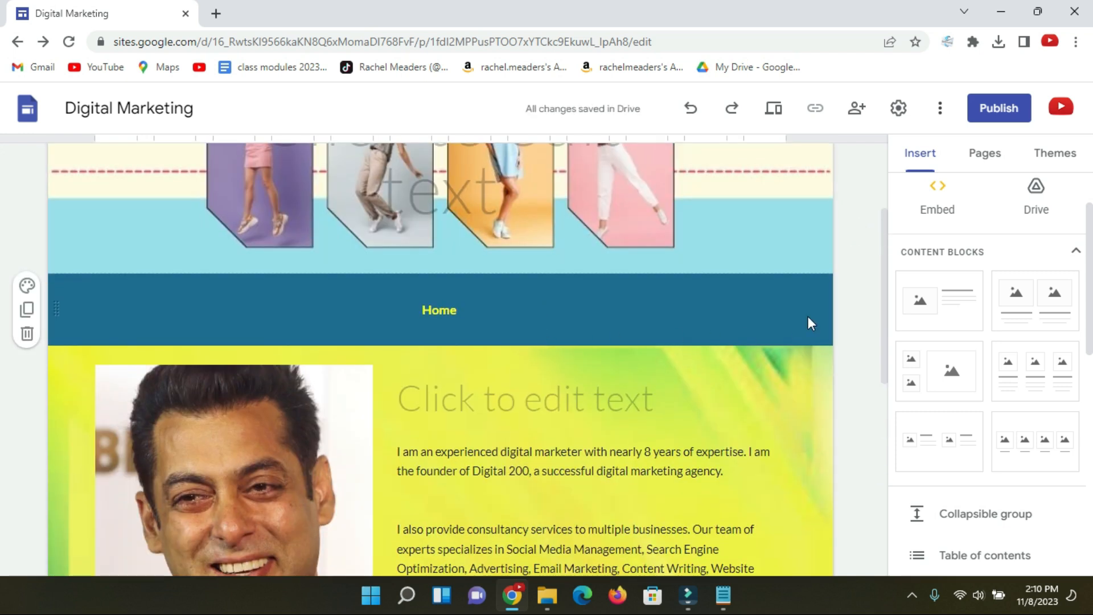
{"action": "scroll", "coordinate": [491, 370], "scroll_direction": "down", "scroll_amount": 3}
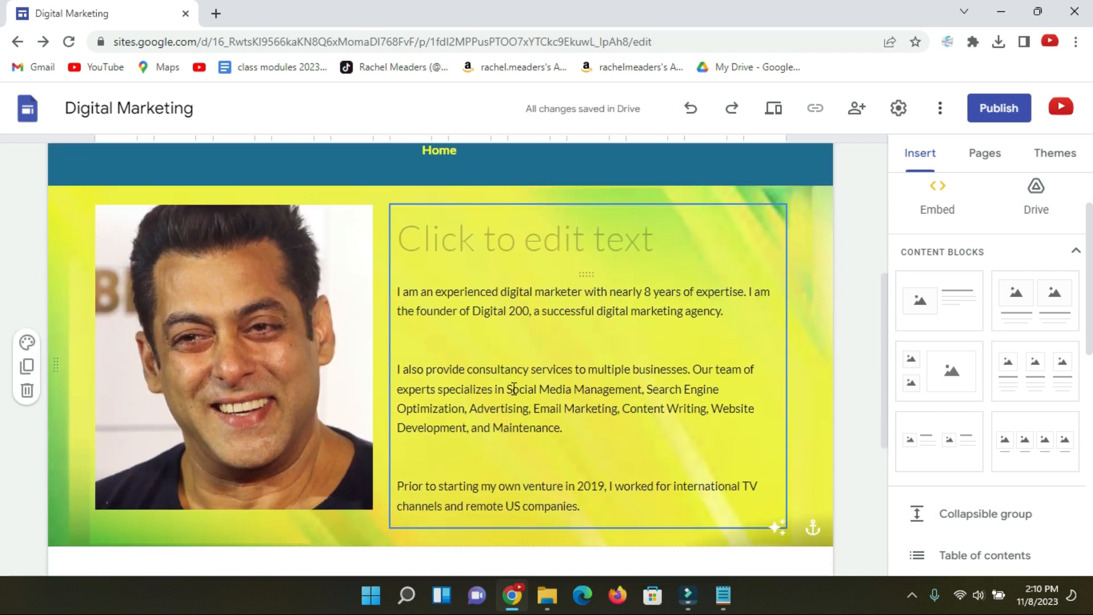
{"action": "left_click", "coordinate": [420, 299]}
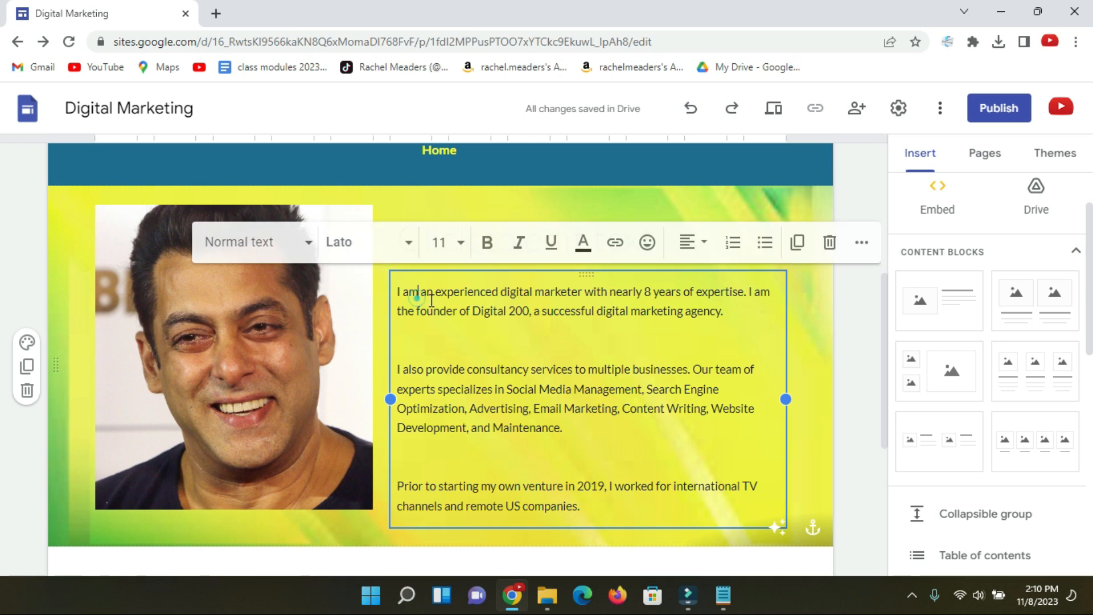
{"action": "left_click", "coordinate": [438, 303]}
{"action": "left_click_drag", "start_coordinate": [399, 294], "coordinate": [617, 312]}
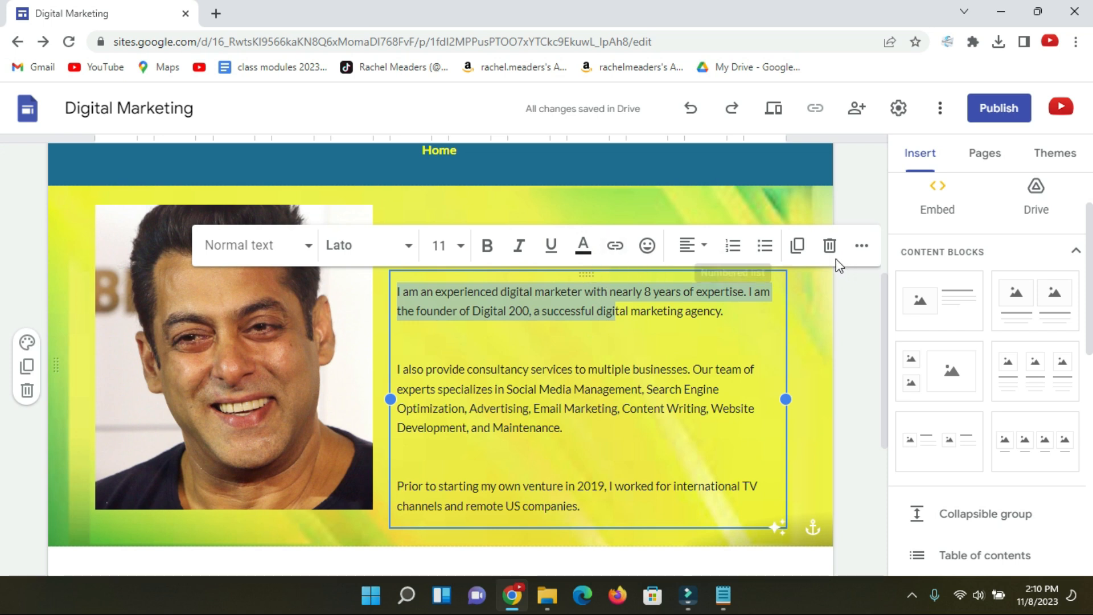
{"action": "left_click", "coordinate": [655, 364]}
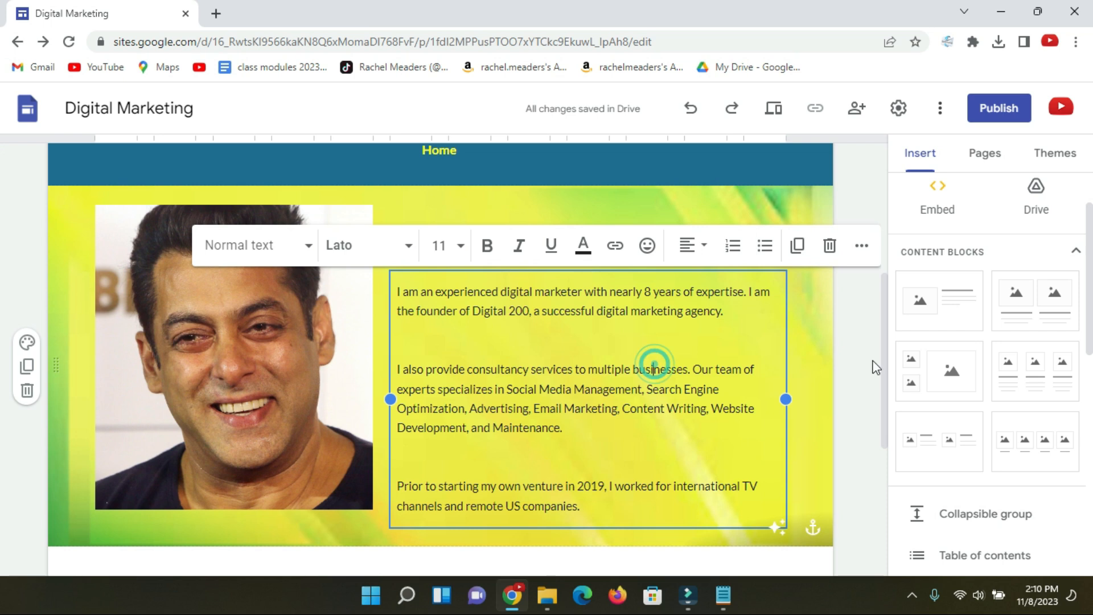
{"action": "left_click", "coordinate": [859, 347]}
Insert the content block with four captioned images in a row below the introduction section.
{"action": "scroll", "coordinate": [569, 330], "scroll_direction": "down", "scroll_amount": 4}
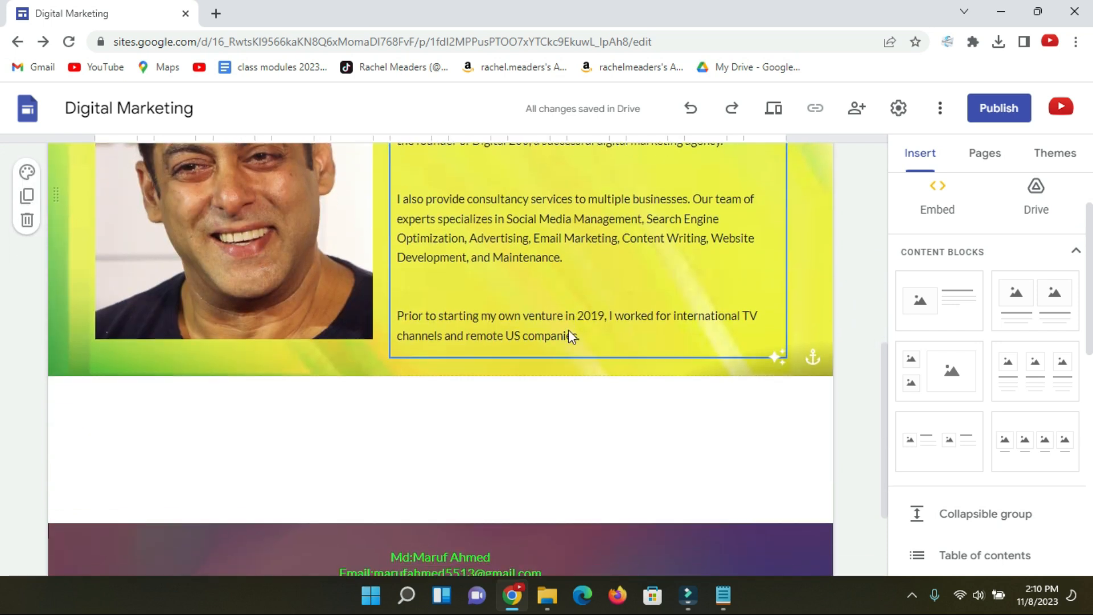
{"action": "scroll", "coordinate": [557, 330], "scroll_direction": "up", "scroll_amount": 4}
{"action": "scroll", "coordinate": [461, 258], "scroll_direction": "down", "scroll_amount": 4}
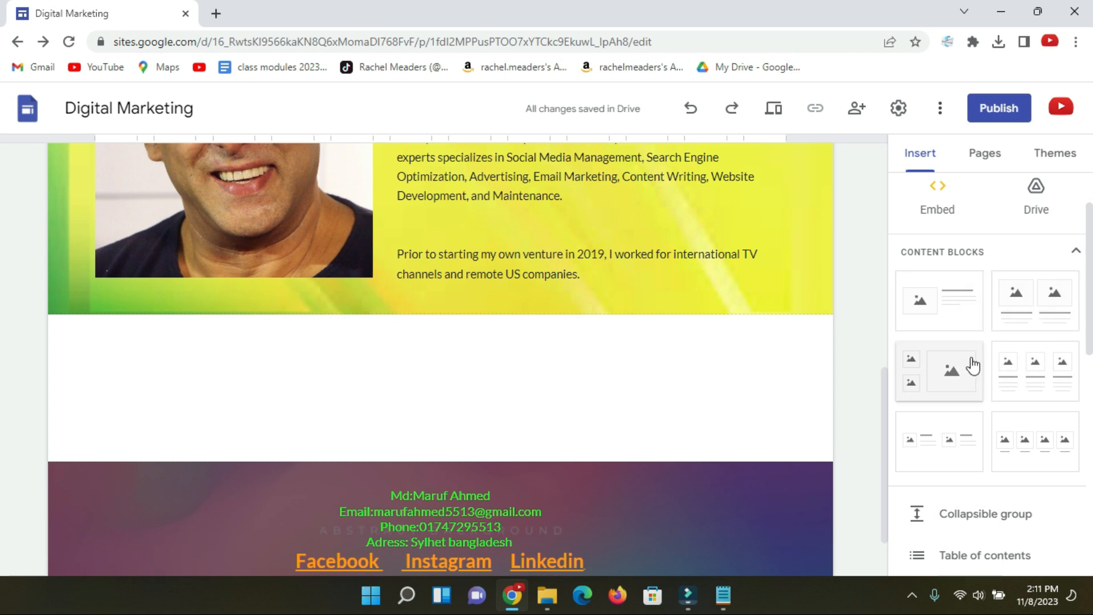
{"action": "left_click", "coordinate": [1033, 449]}
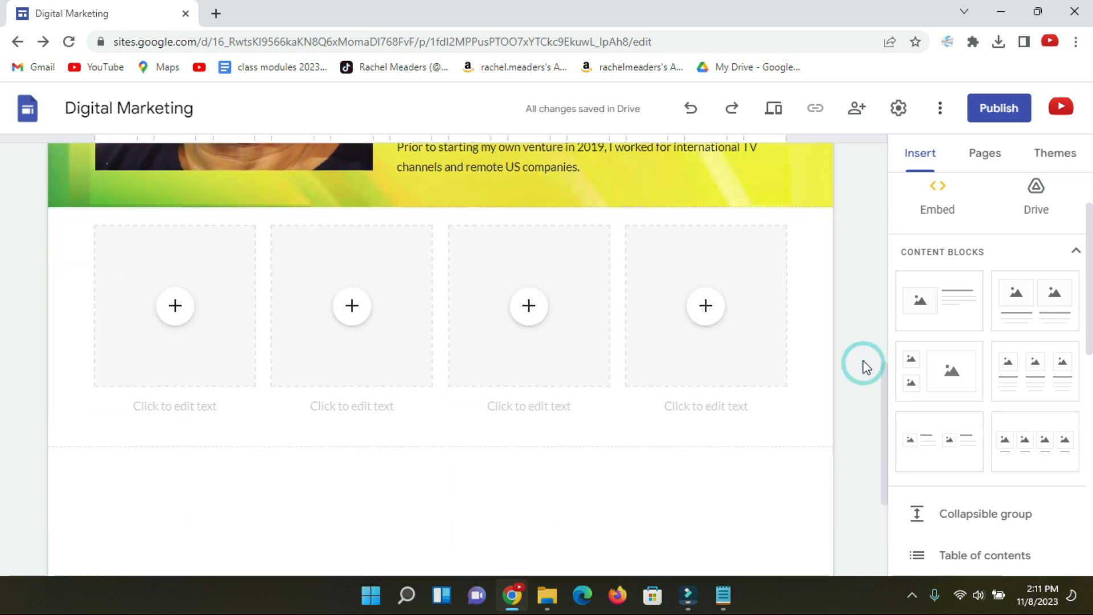
{"action": "left_click", "coordinate": [172, 307]}
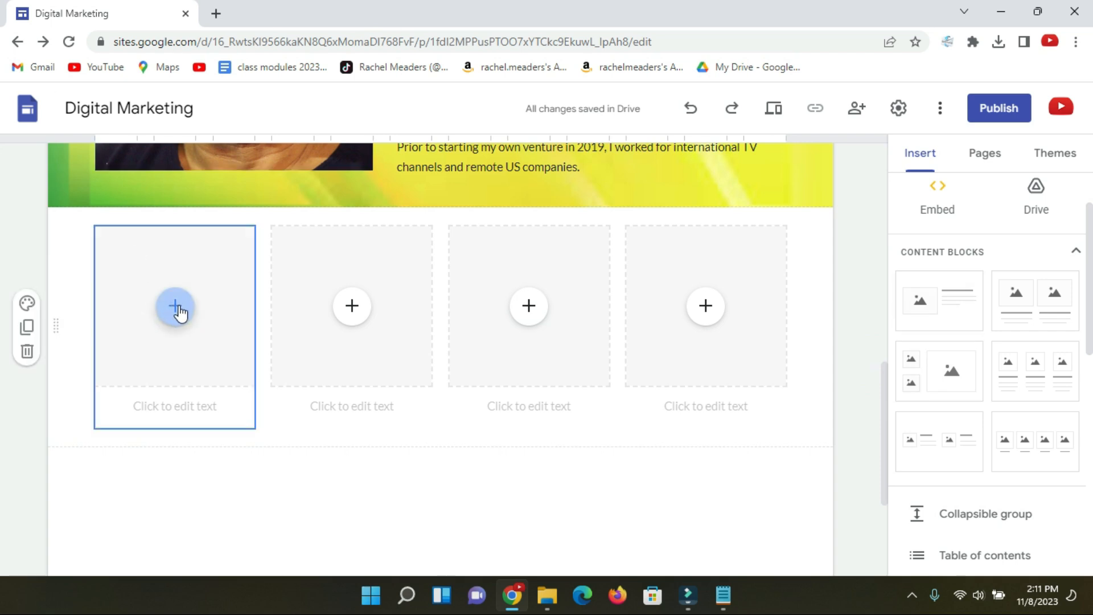
{"action": "left_click", "coordinate": [356, 317]}
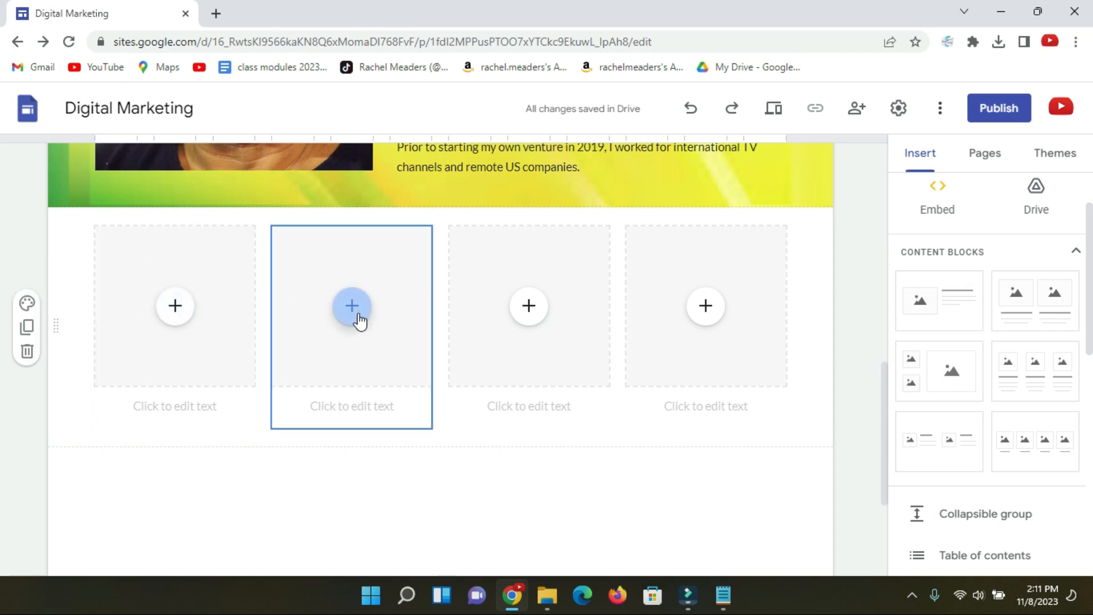
{"action": "left_click", "coordinate": [521, 307]}
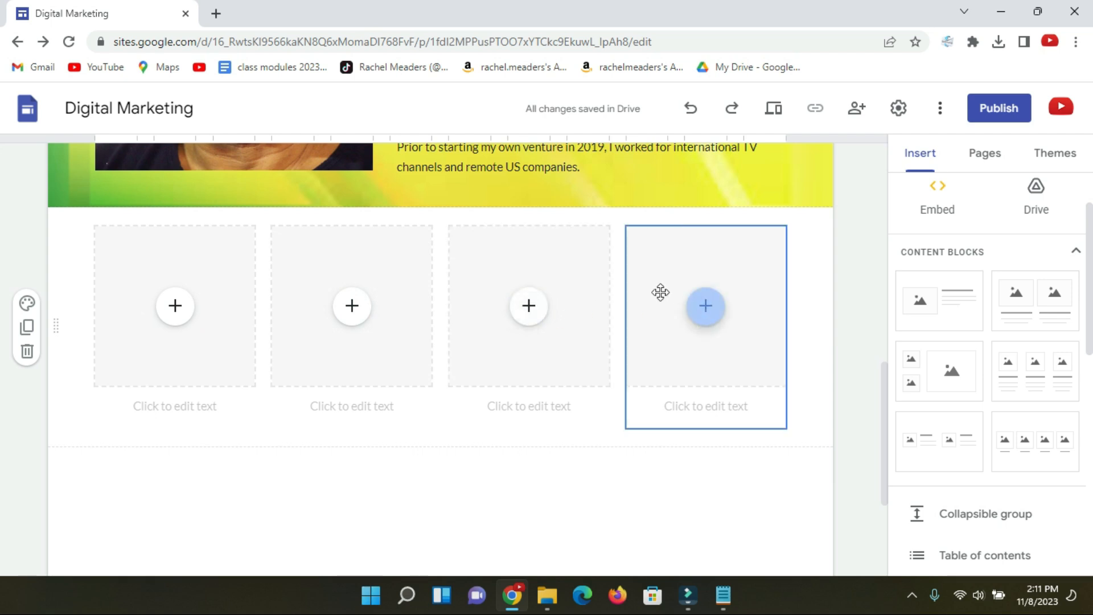
Upload the Facebook logo from the desktop's protfullio folder into the first image placeholder of the four-image row.
{"action": "left_click", "coordinate": [176, 308]}
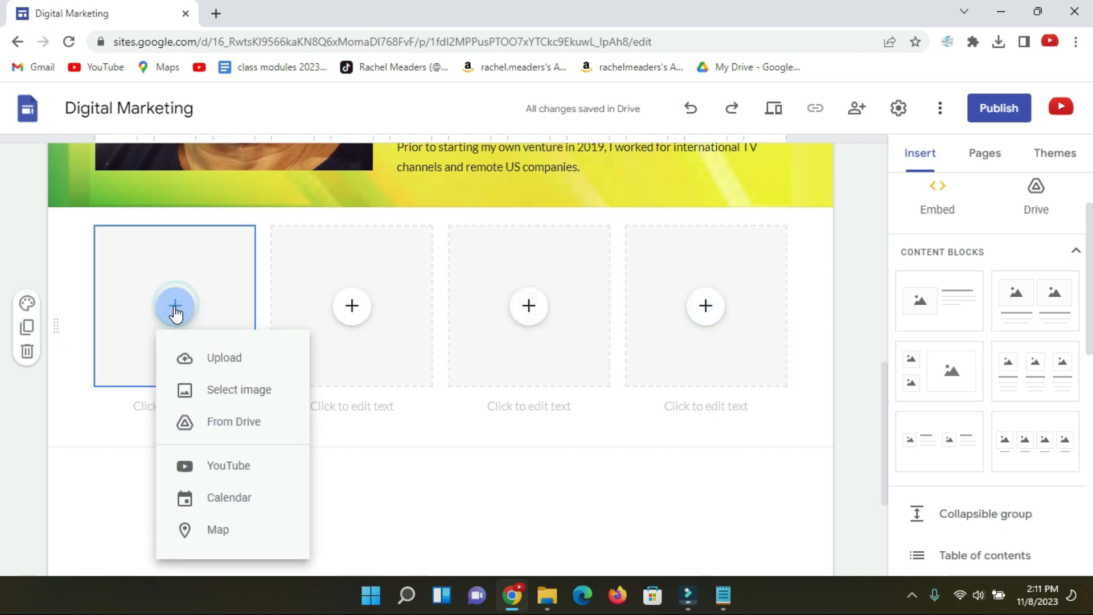
{"action": "left_click", "coordinate": [212, 357]}
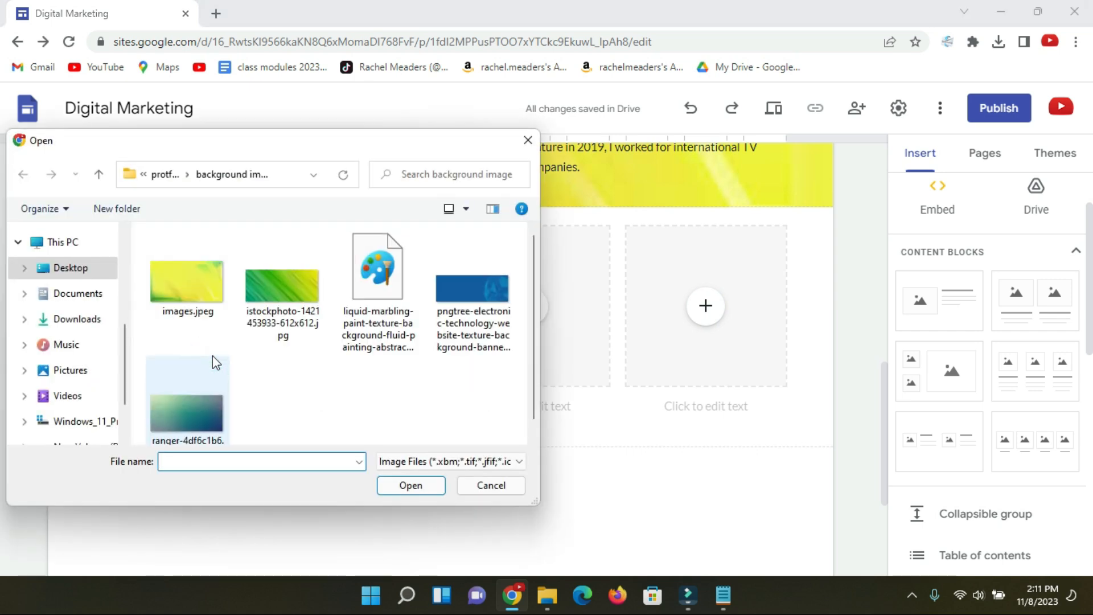
{"action": "left_click", "coordinate": [71, 268]}
{"action": "double_click", "coordinate": [449, 314]}
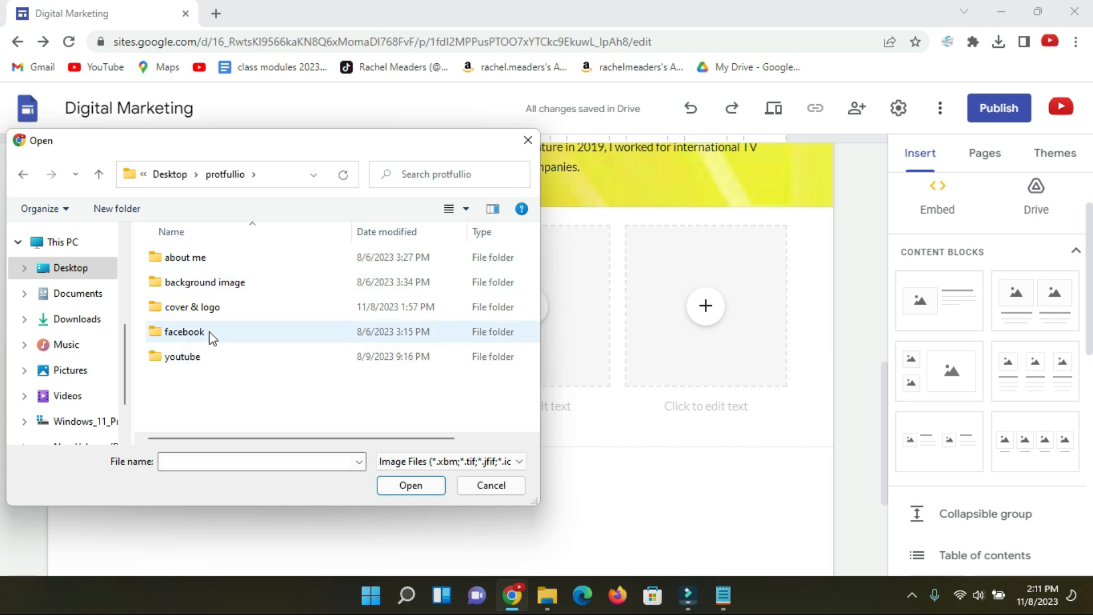
{"action": "left_click", "coordinate": [212, 313]}
{"action": "left_click", "coordinate": [179, 277]}
{"action": "left_click", "coordinate": [410, 486]}
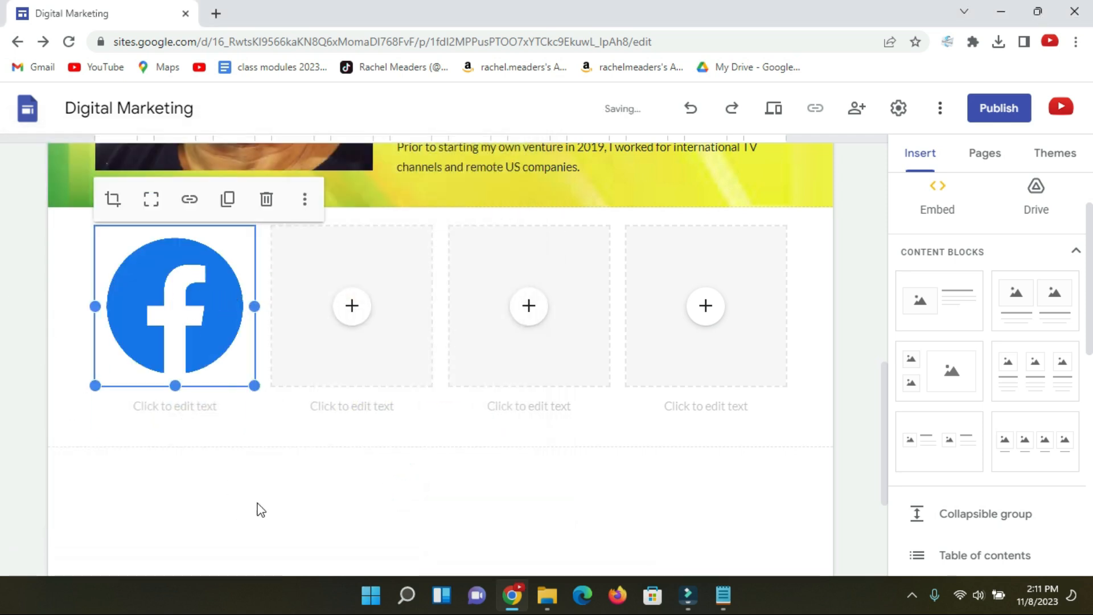
Try to upload Instagram_logo_2016.svg.webp from the cover & logo folder into the second placeholder of the four-image row.
{"action": "left_click", "coordinate": [355, 308]}
{"action": "left_click", "coordinate": [397, 363]}
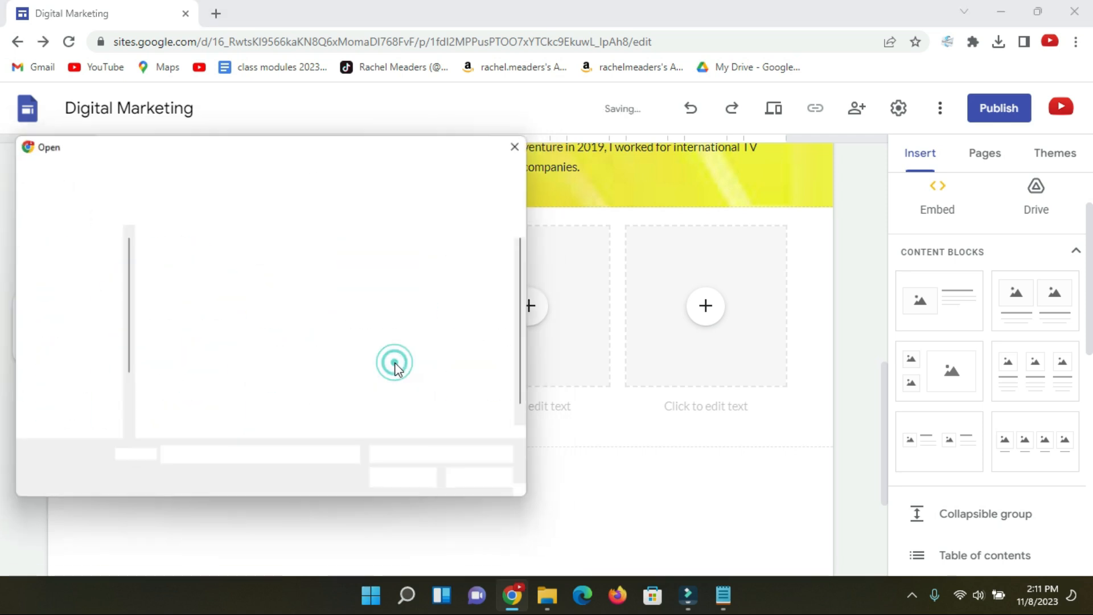
{"action": "left_click", "coordinate": [382, 277]}
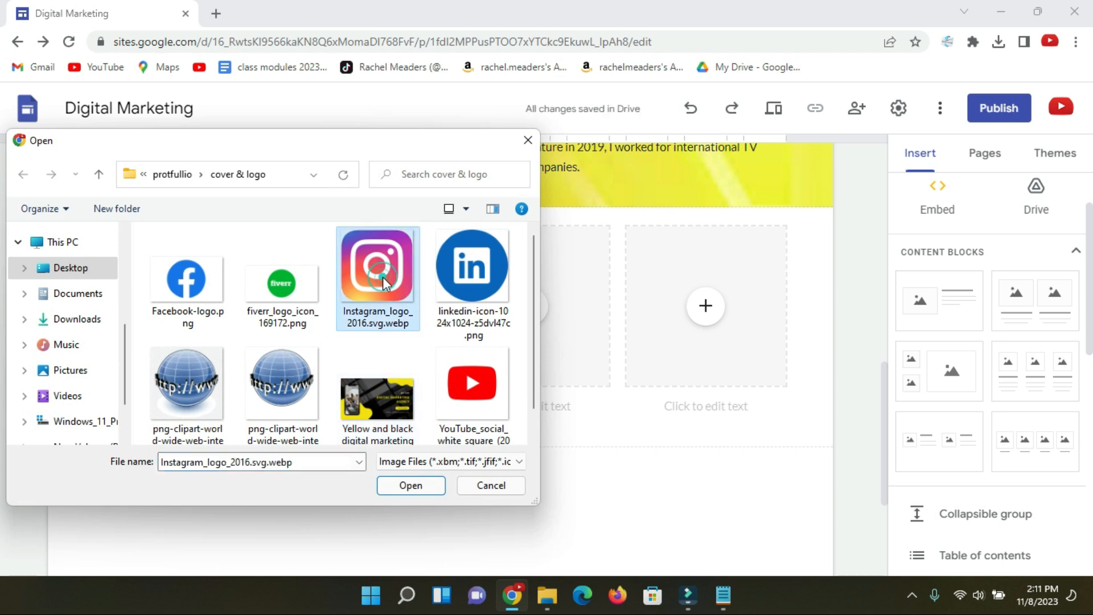
{"action": "left_click", "coordinate": [410, 485]}
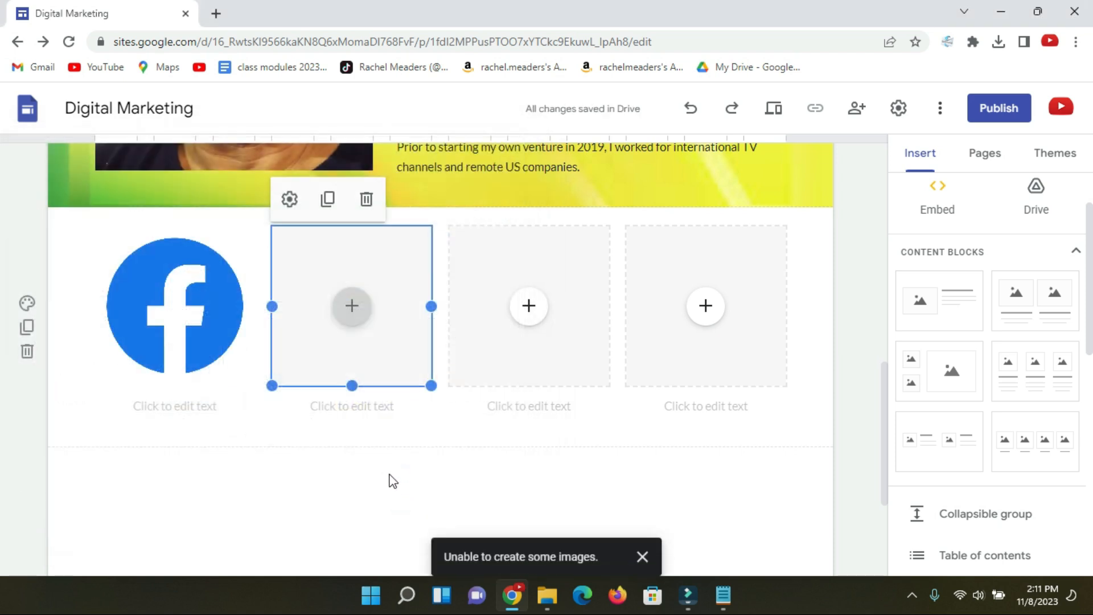
Upload linkedin-icon-1024x1024-z5dvl47c.png from the cover & logo folder into the third placeholder of the four-image row.
{"action": "left_click", "coordinate": [528, 308]}
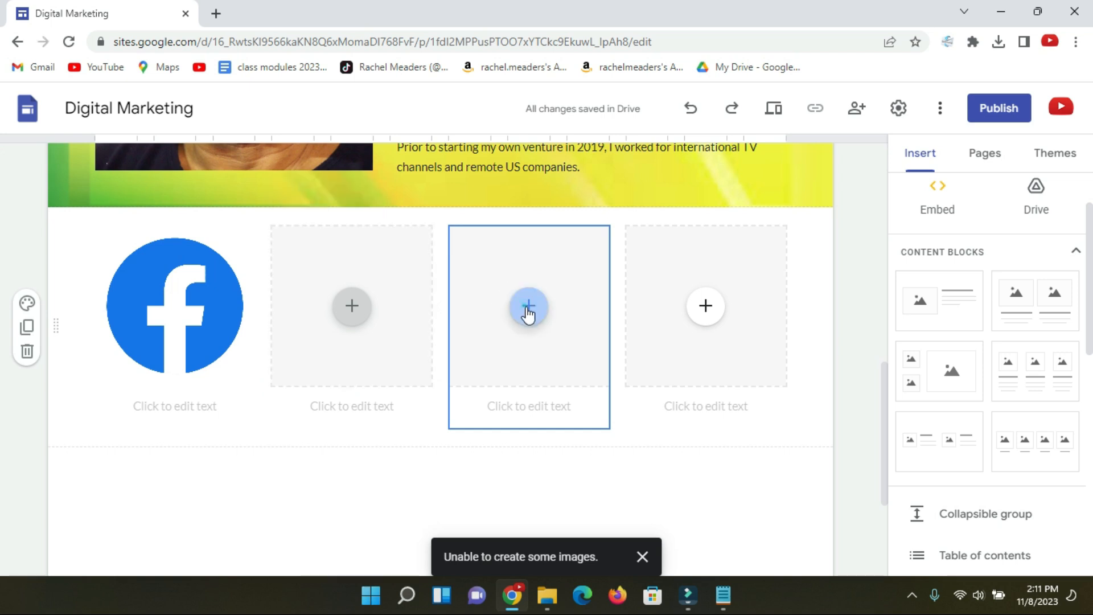
{"action": "left_click", "coordinate": [528, 310]}
{"action": "left_click", "coordinate": [572, 359]}
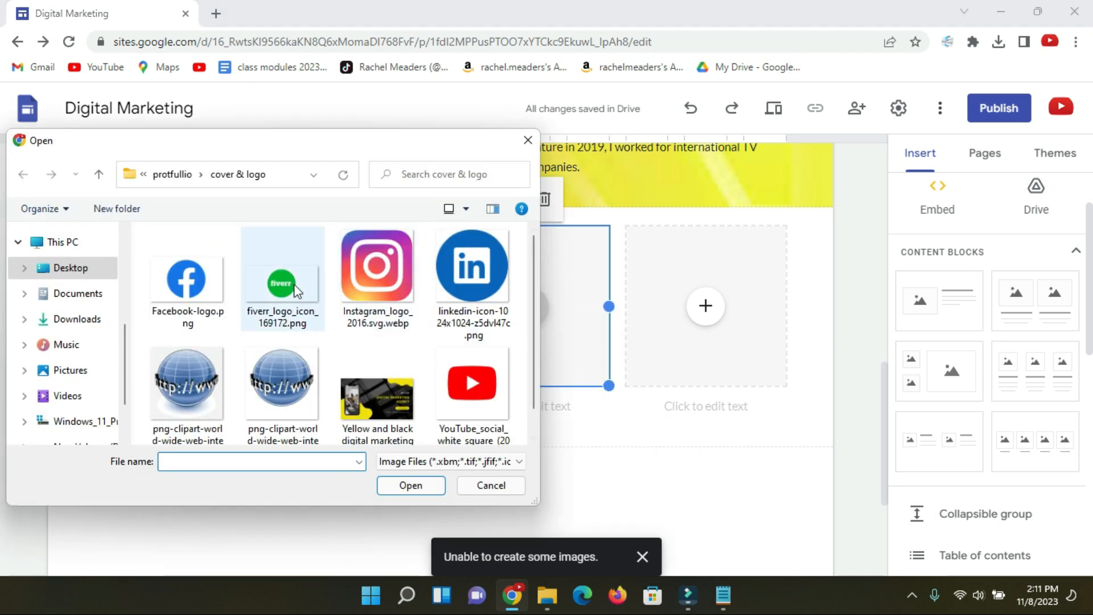
{"action": "left_click", "coordinate": [472, 267]}
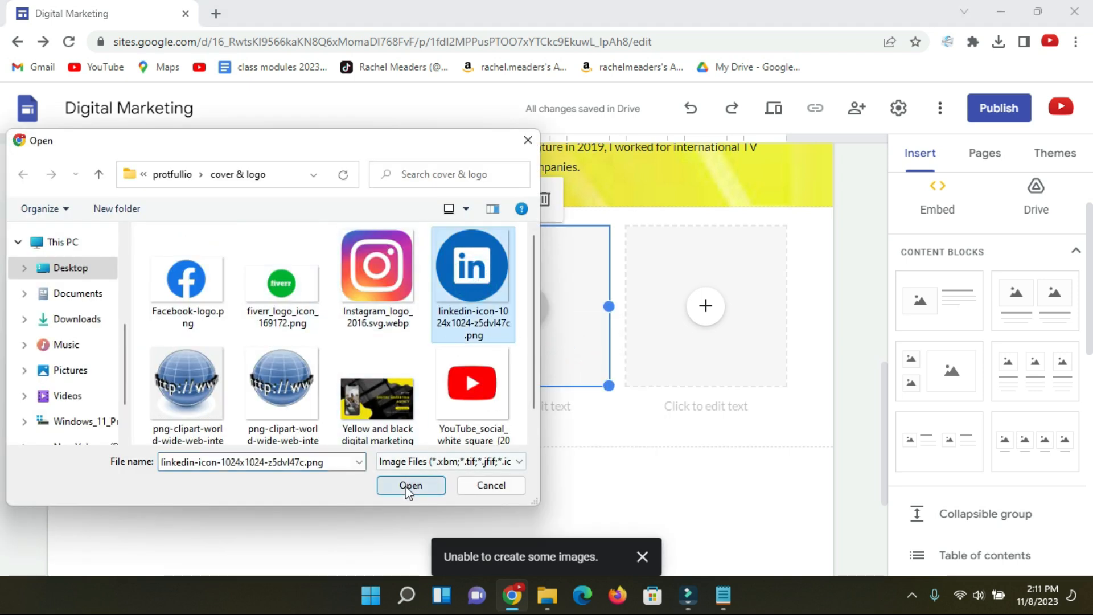
{"action": "left_click", "coordinate": [409, 485]}
Try to upload the YouTube_social_white_square_(2017).svg.webp logo into the fourth placeholder of the four-image row.
{"action": "left_click", "coordinate": [705, 305]}
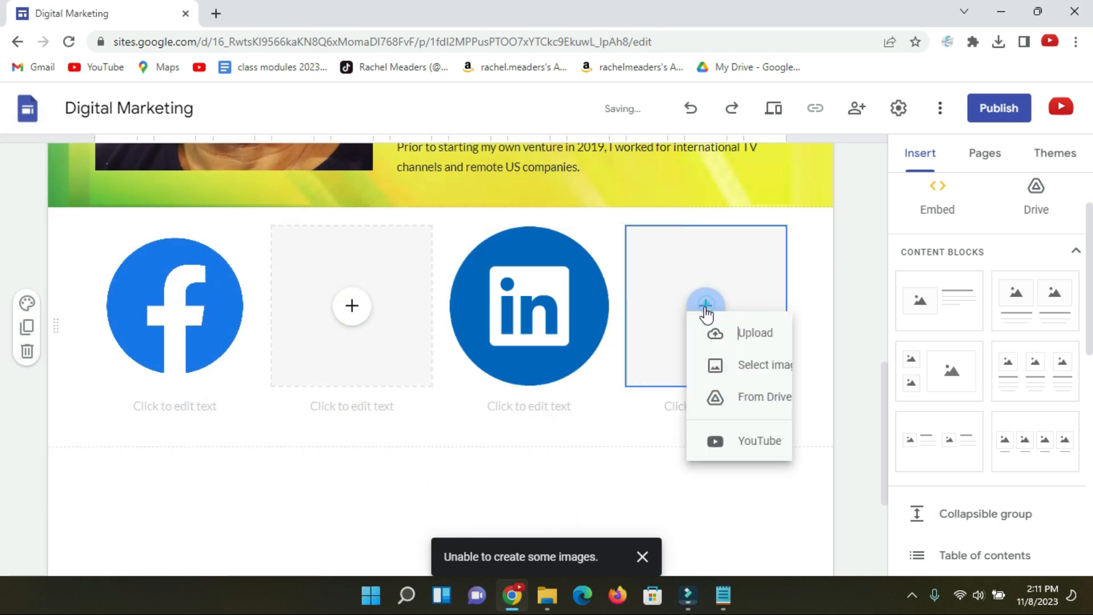
{"action": "left_click", "coordinate": [740, 359]}
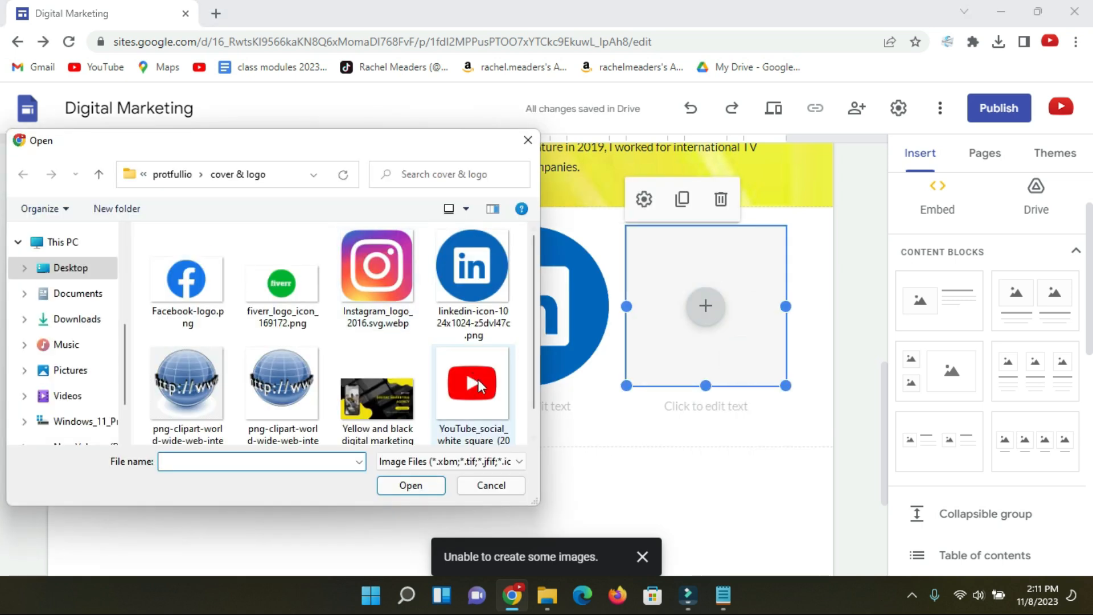
{"action": "left_click", "coordinate": [477, 380]}
{"action": "left_click", "coordinate": [410, 485]}
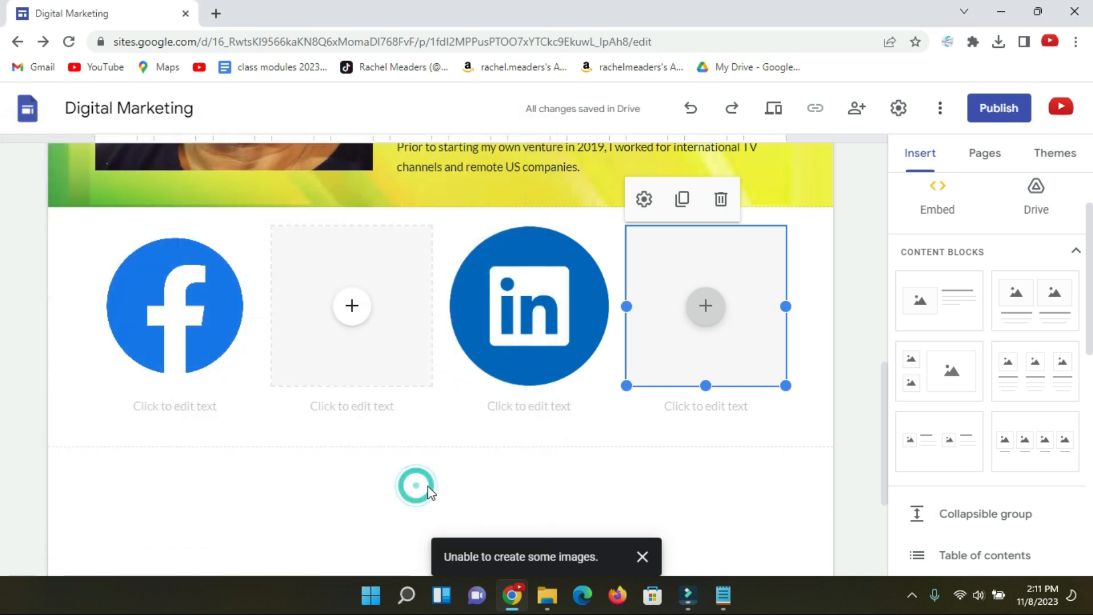
{"action": "left_click", "coordinate": [847, 274]}
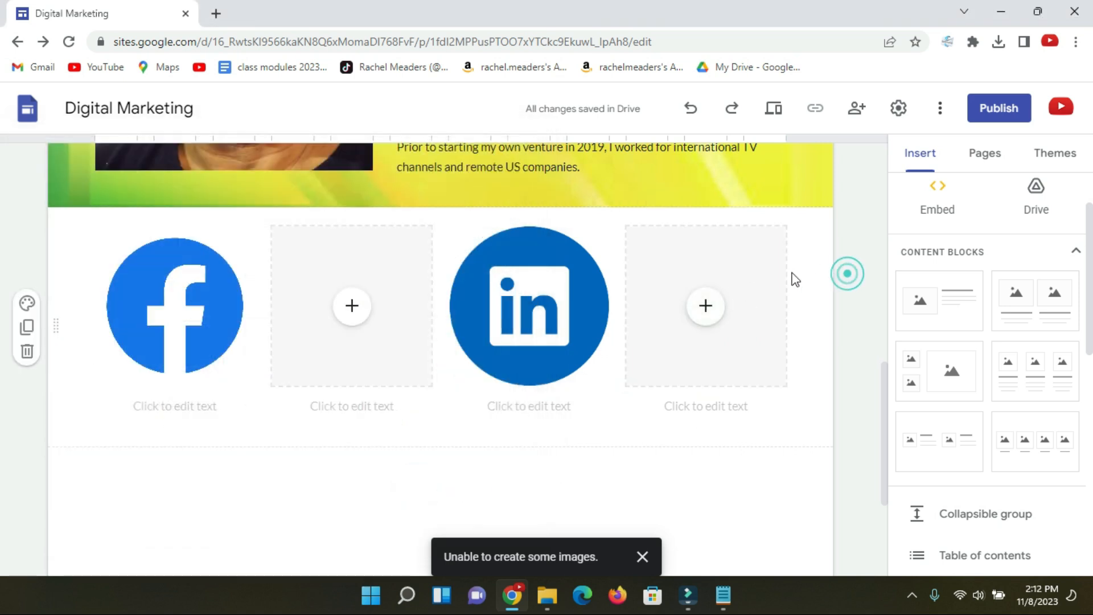
Upload fiverr_logo_icon_169172.png from the cover & logo folder into the second placeholder of the four-image row.
{"action": "left_click", "coordinate": [352, 307]}
{"action": "left_click", "coordinate": [398, 359]}
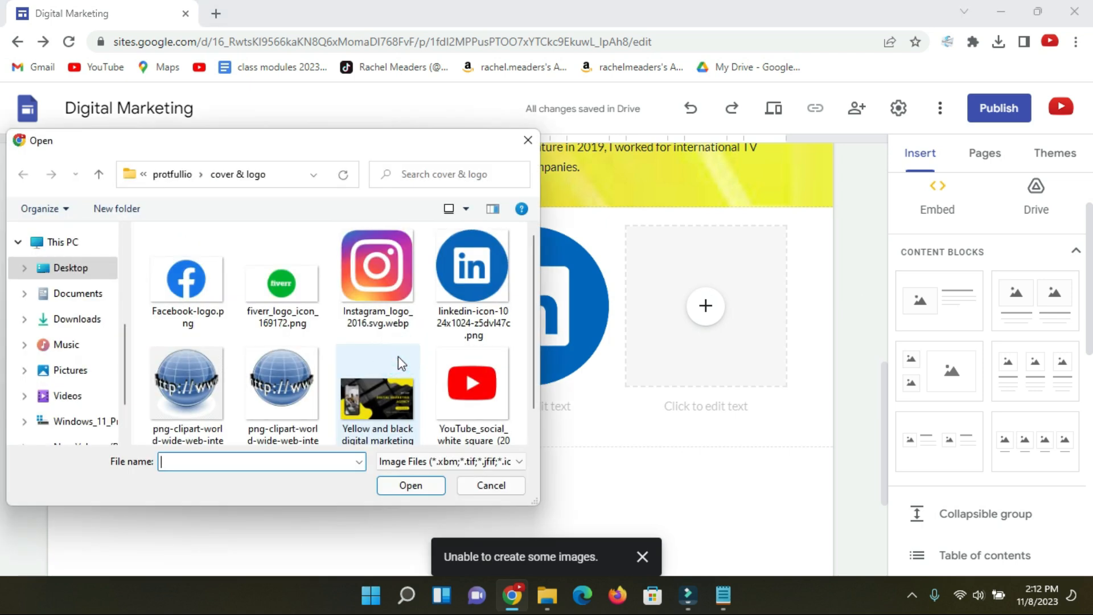
{"action": "left_click", "coordinate": [309, 303]}
{"action": "left_click", "coordinate": [402, 484]}
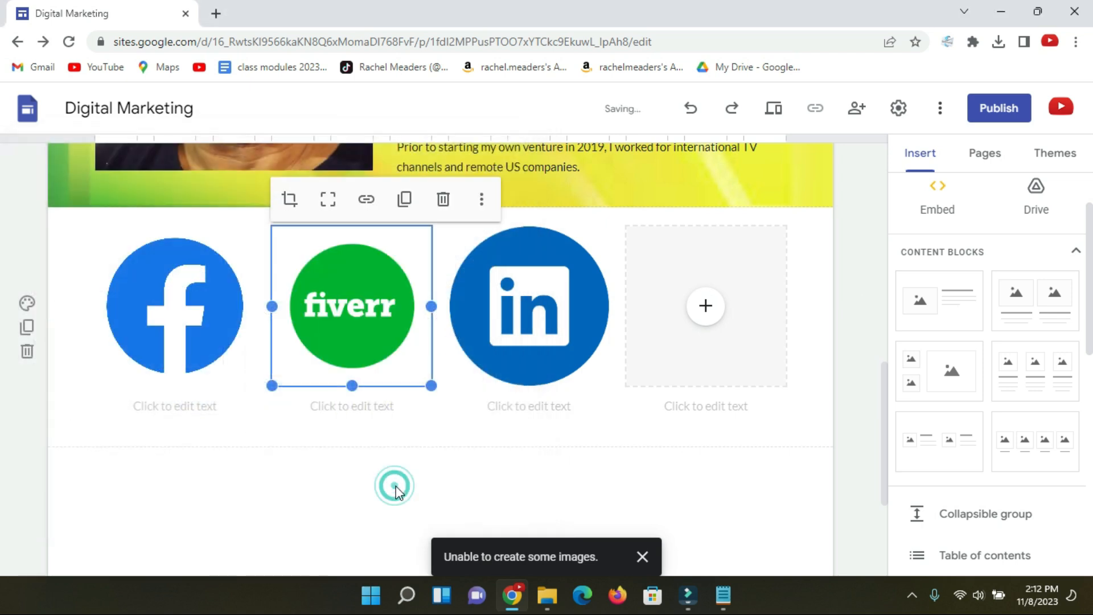
Upload the second png-clipart world-wide-web globe image from the cover & logo folder into the row's fourth placeholder.
{"action": "left_click", "coordinate": [704, 317]}
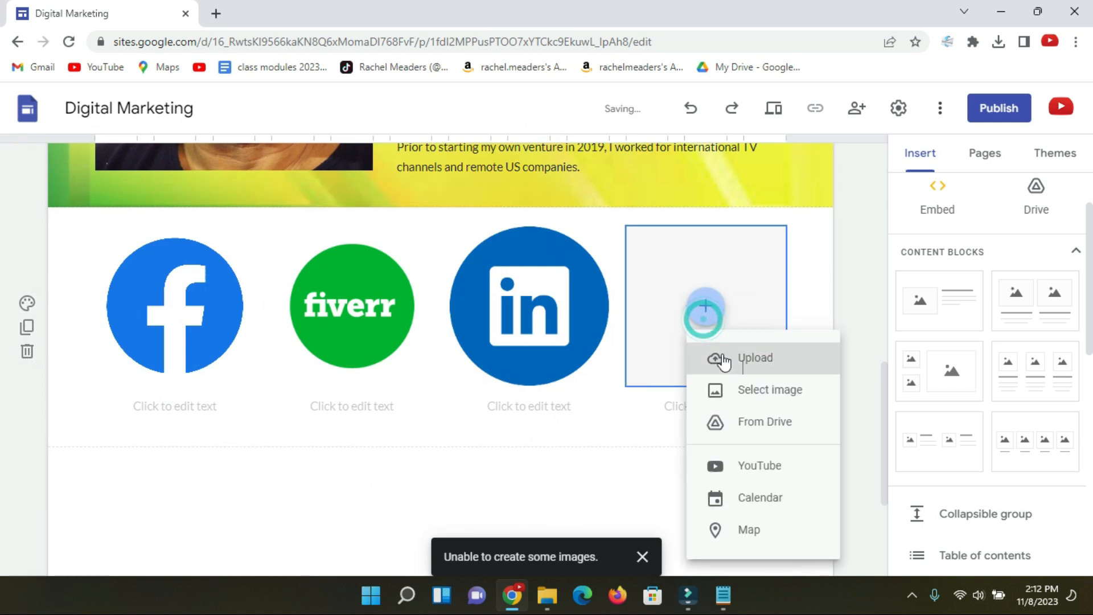
{"action": "left_click", "coordinate": [723, 360]}
{"action": "scroll", "coordinate": [239, 329], "scroll_direction": "down", "scroll_amount": 1}
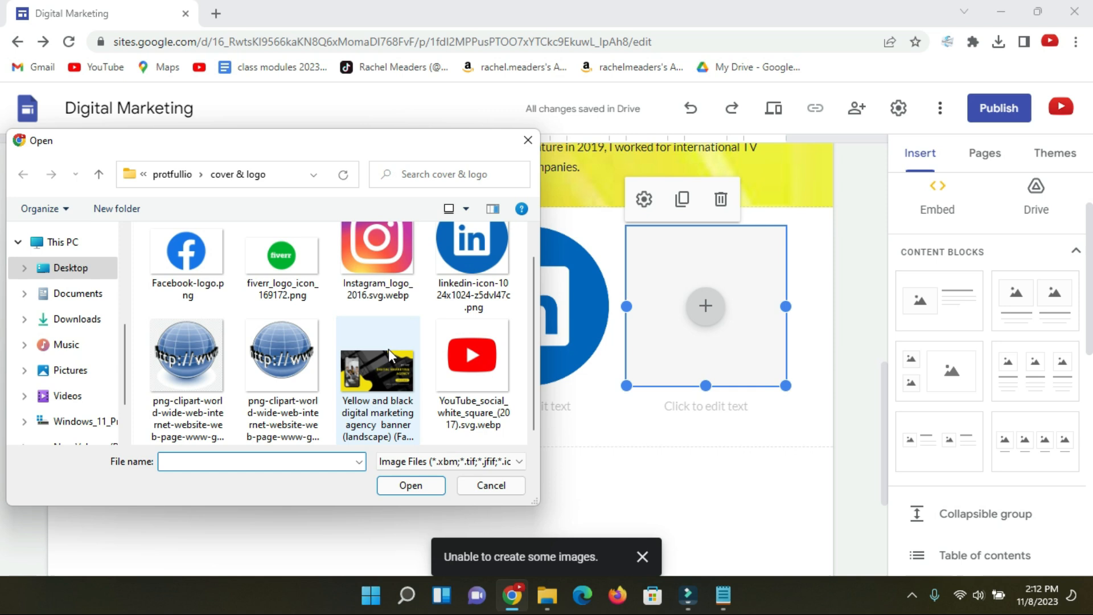
{"action": "left_click", "coordinate": [283, 354]}
{"action": "left_click", "coordinate": [410, 486]}
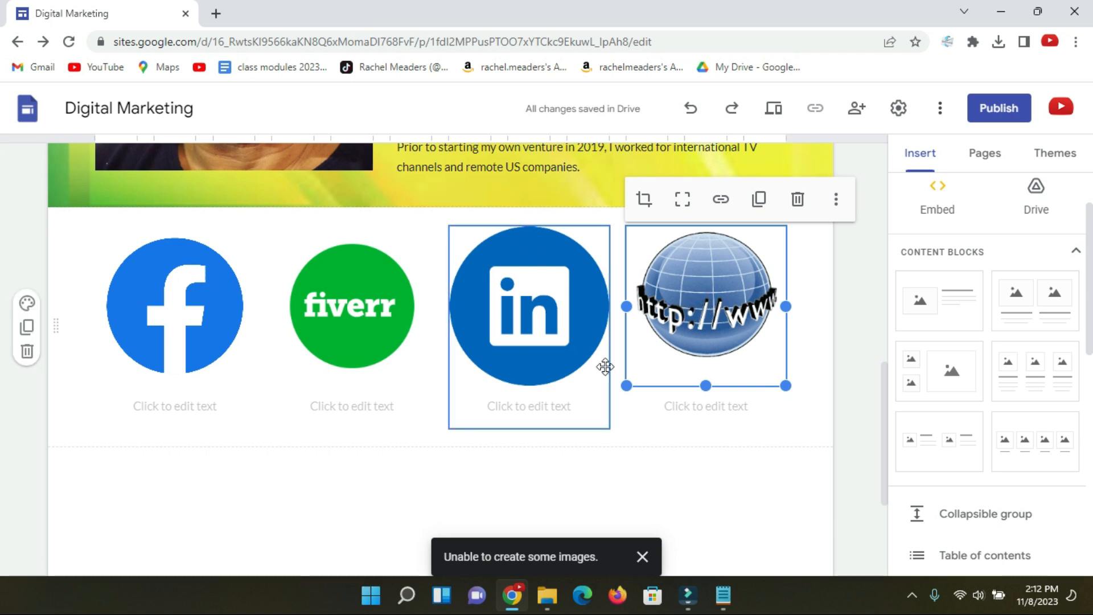
{"action": "left_click", "coordinate": [861, 312]}
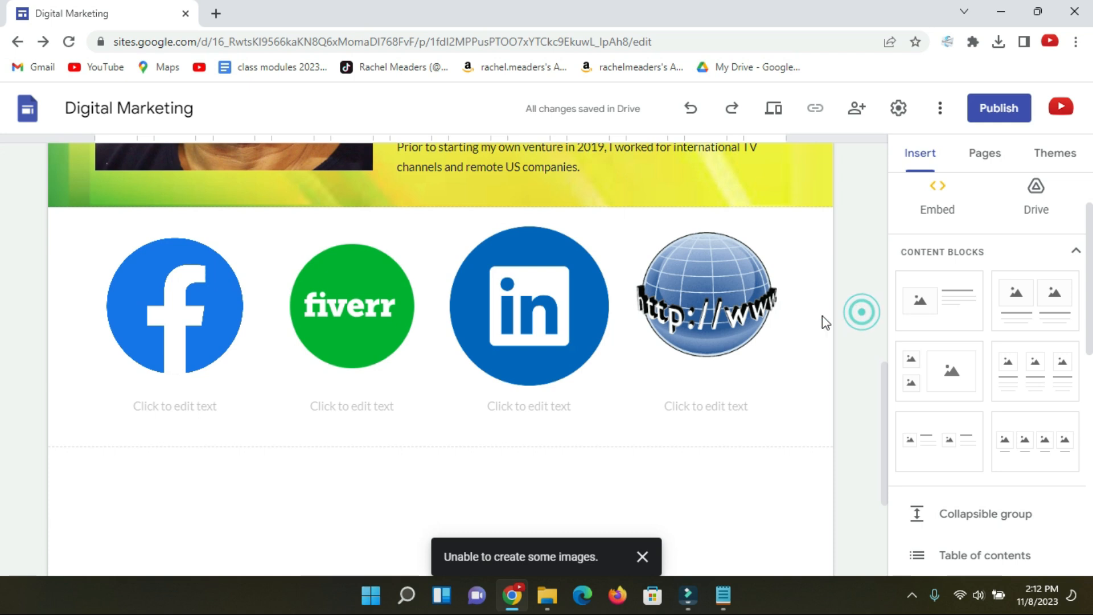
Enter "Facebook" as the caption below the Facebook logo.
{"action": "scroll", "coordinate": [479, 313], "scroll_direction": "up", "scroll_amount": 3}
{"action": "scroll", "coordinate": [477, 311], "scroll_direction": "down", "scroll_amount": 4}
{"action": "left_click", "coordinate": [200, 329]}
{"action": "left_click", "coordinate": [200, 330]}
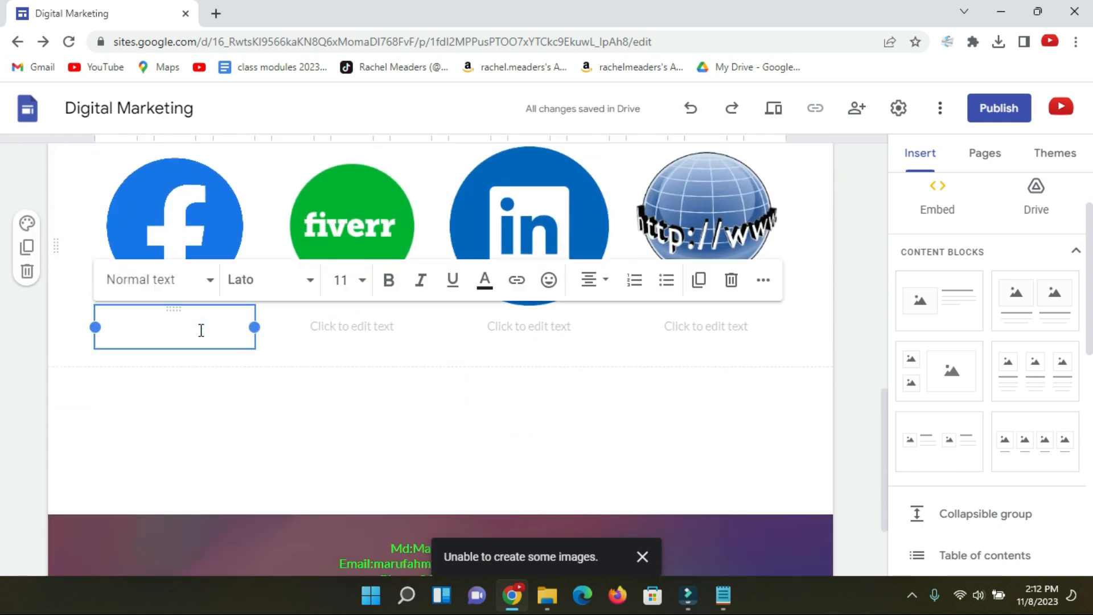
{"action": "type", "text": "Facebook"}
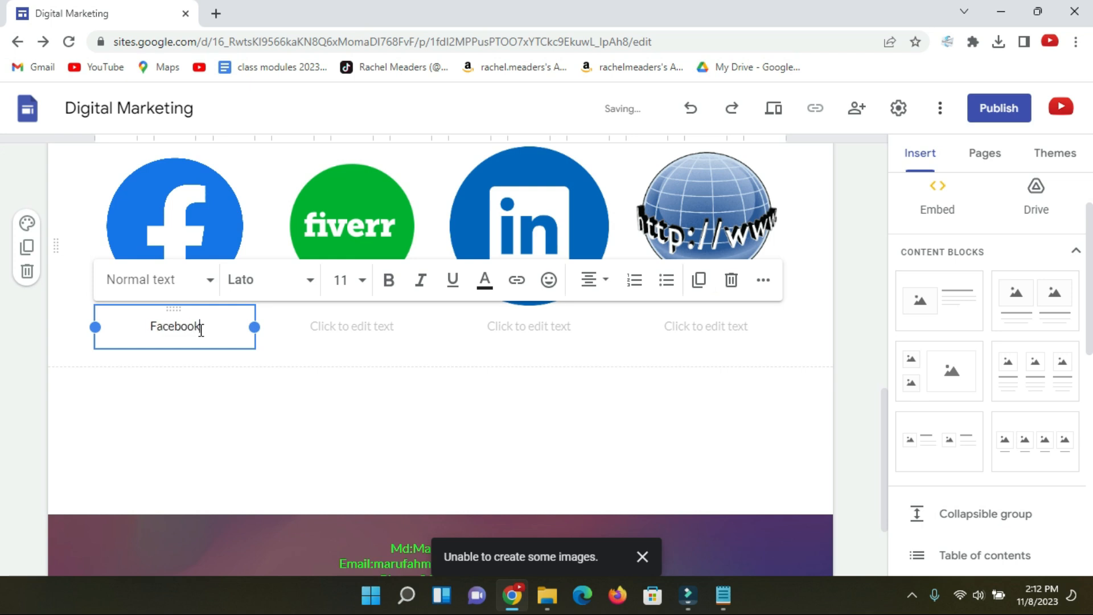
{"action": "left_click", "coordinate": [195, 434]}
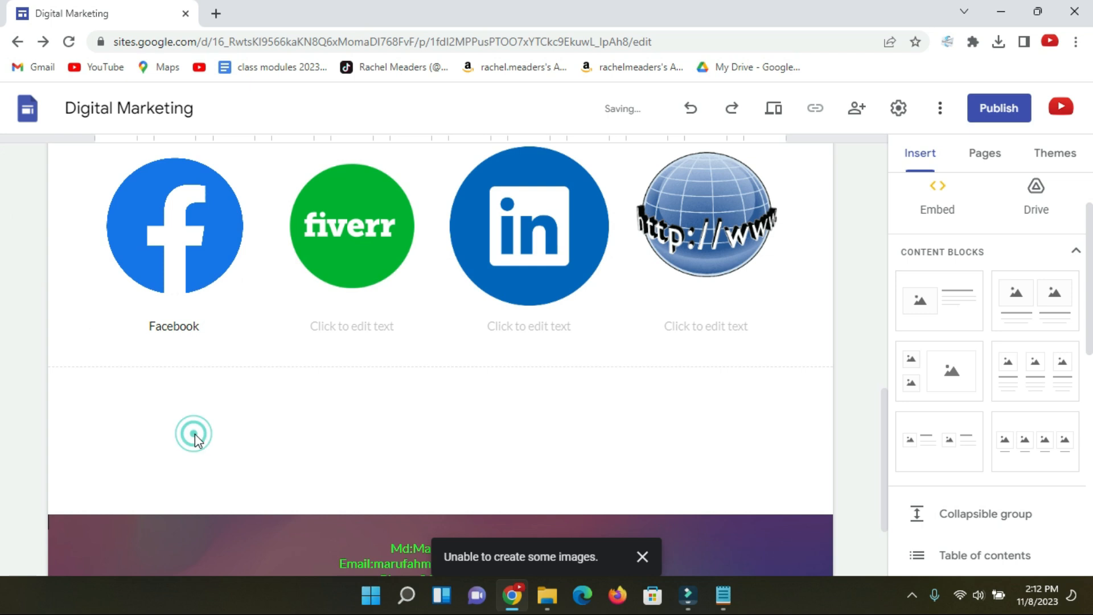
Start adding a link to the Facebook caption and copy the Facebook home page address from a new browser tab.
{"action": "left_click", "coordinate": [187, 331]}
{"action": "double_click", "coordinate": [187, 329]}
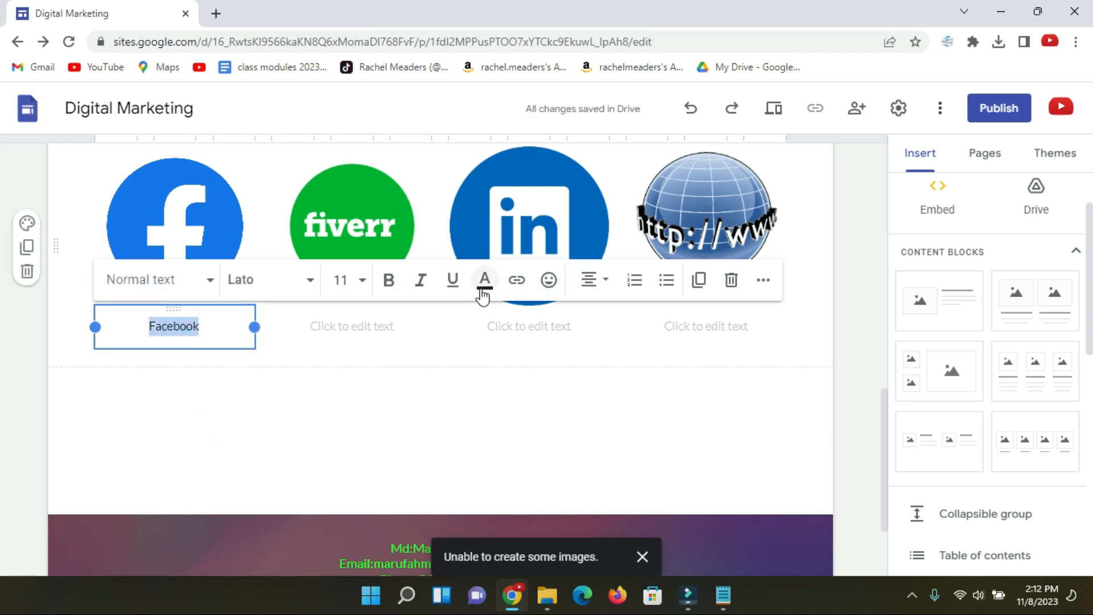
{"action": "left_click", "coordinate": [516, 281]}
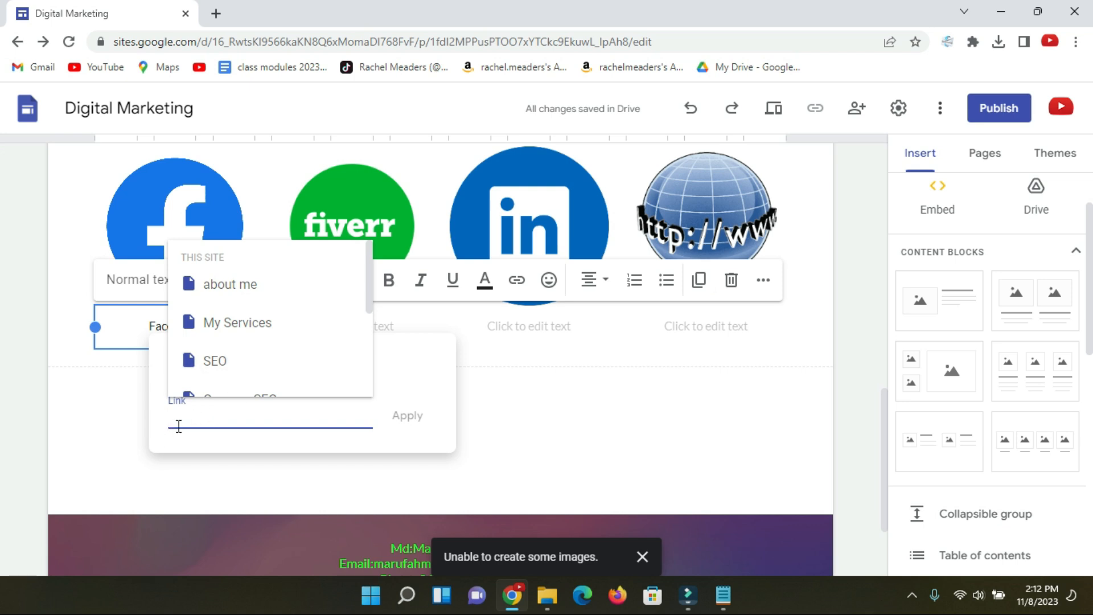
{"action": "left_click", "coordinate": [217, 19]}
{"action": "left_click", "coordinate": [243, 45]}
{"action": "type", "text": "f"}
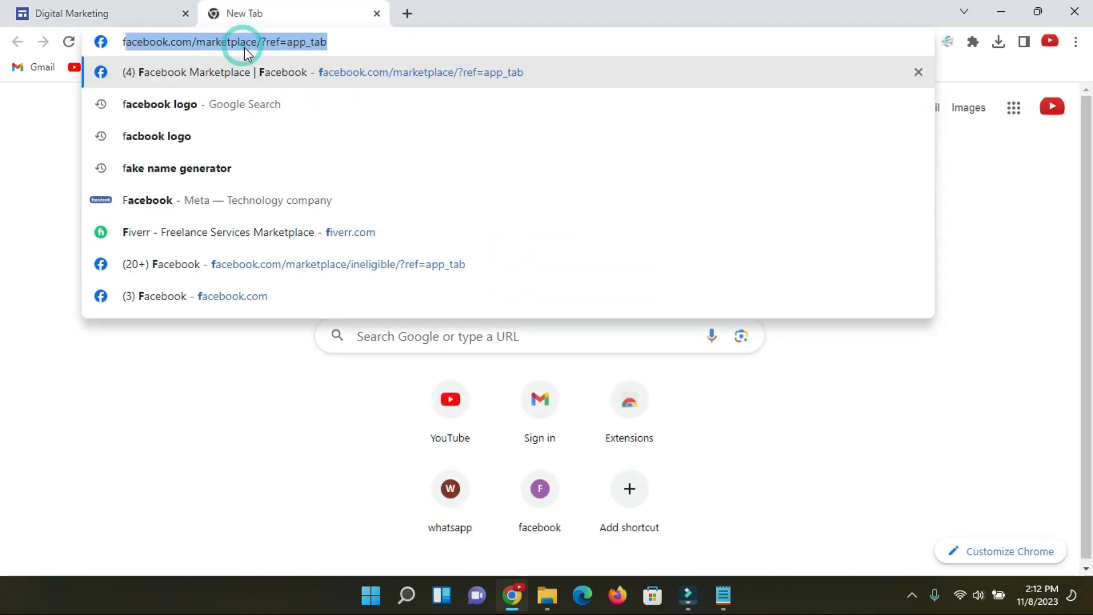
{"action": "key", "text": "Return"}
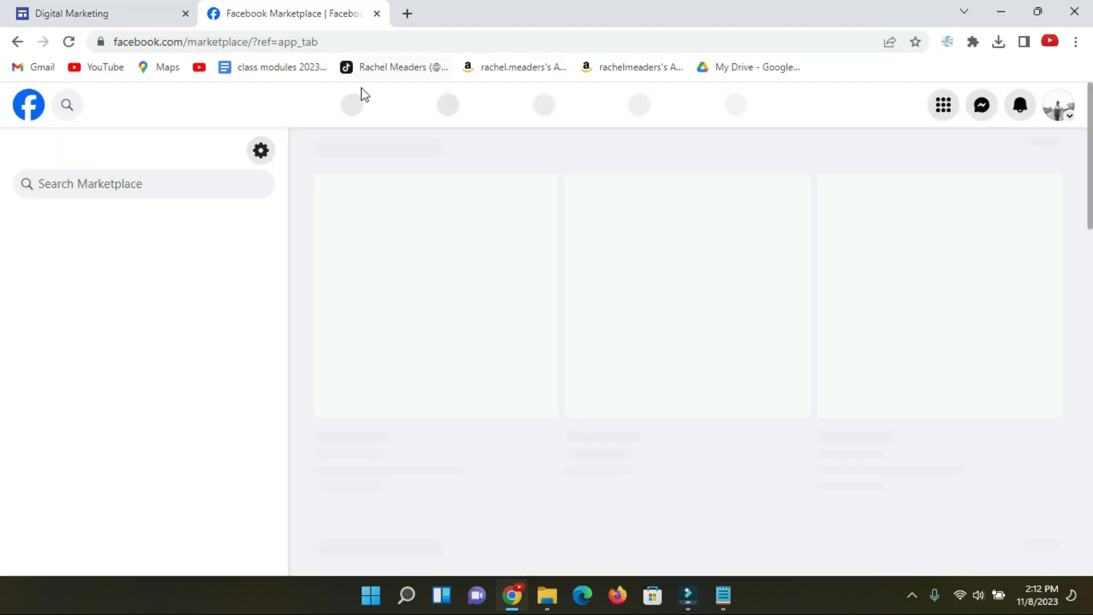
{"action": "double_click", "coordinate": [252, 41]}
{"action": "left_click", "coordinate": [252, 42]}
{"action": "left_click", "coordinate": [366, 107]}
{"action": "left_click", "coordinate": [226, 44]}
{"action": "key", "text": "ctrl+c"}
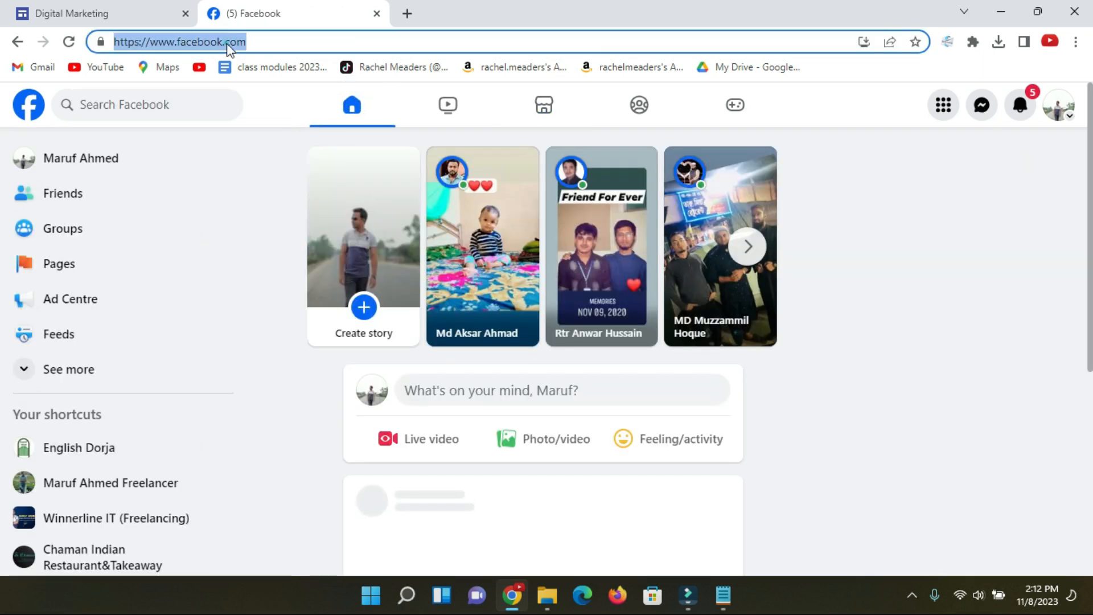
{"action": "left_click", "coordinate": [62, 11]}
{"action": "left_click", "coordinate": [249, 368]}
{"action": "left_click", "coordinate": [195, 415]}
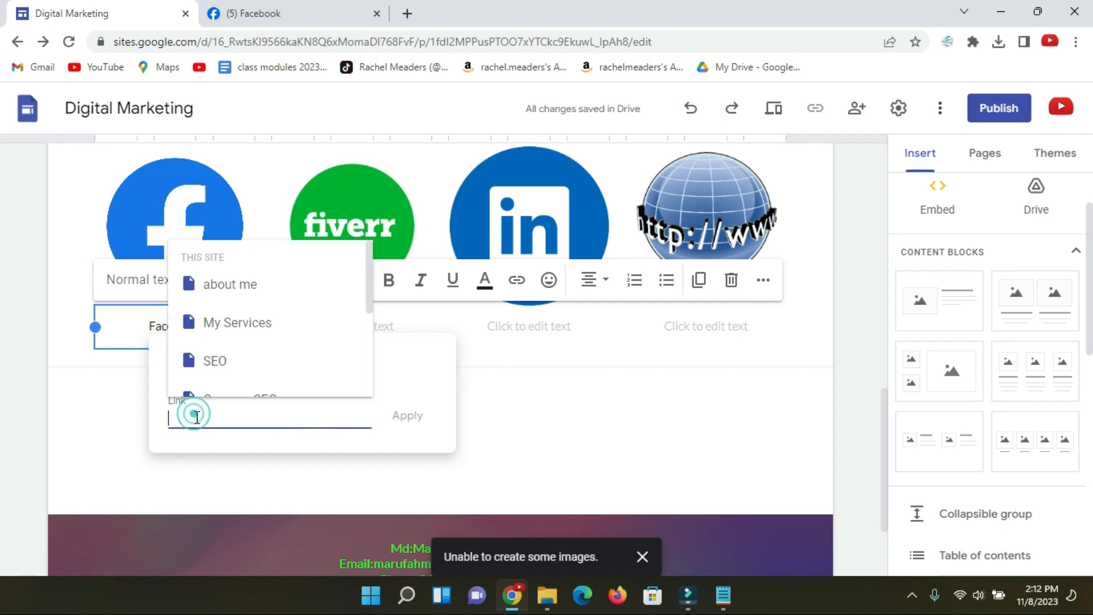
{"action": "key", "text": "ctrl+v"}
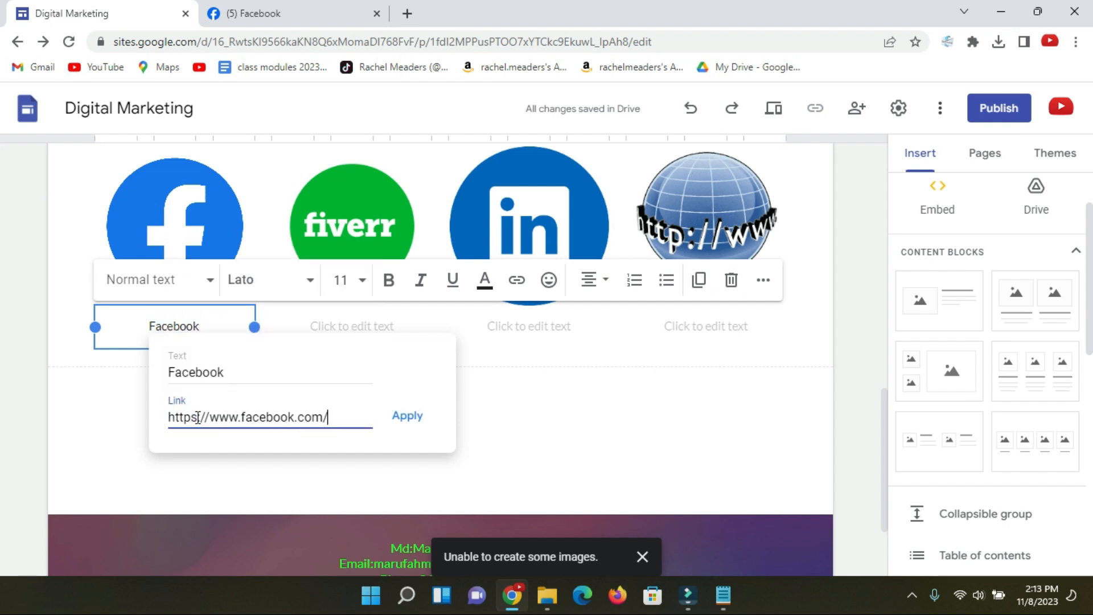
{"action": "left_click", "coordinate": [417, 424]}
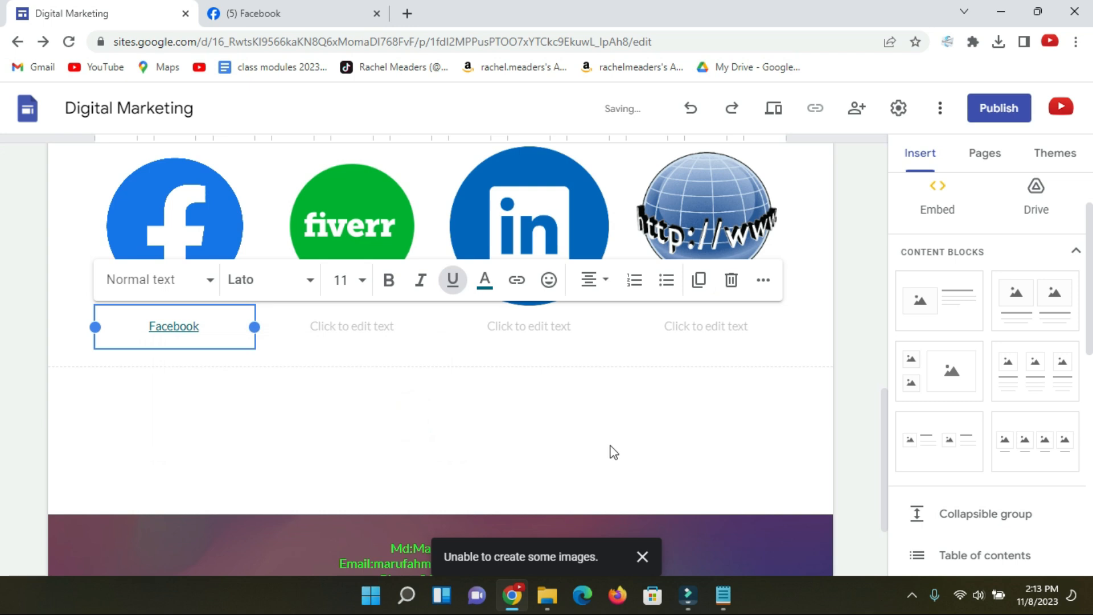
{"action": "left_click", "coordinate": [653, 444]}
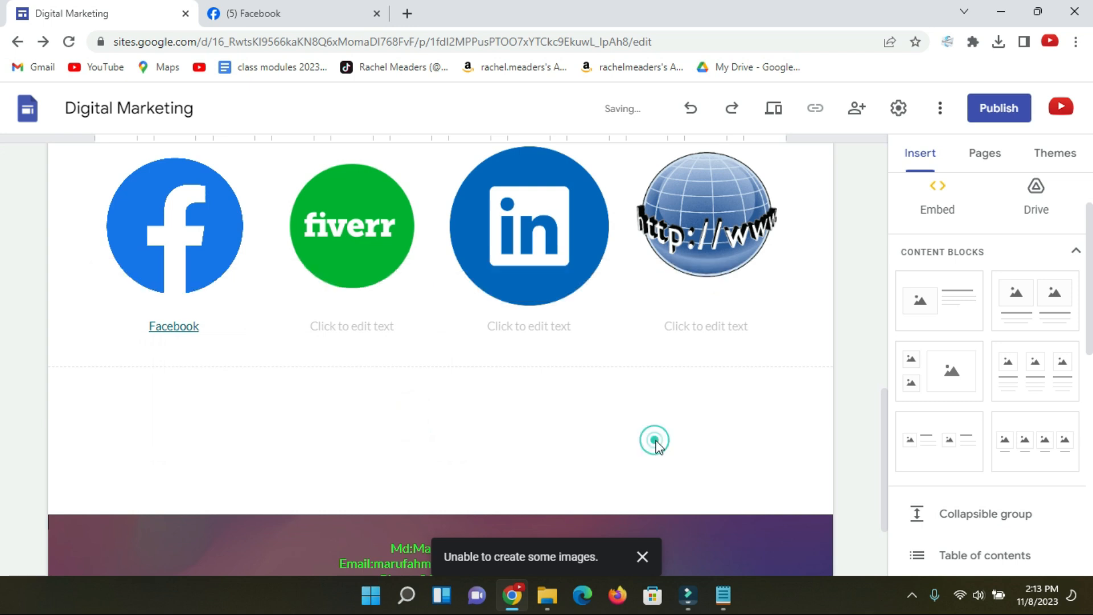
{"action": "left_click", "coordinate": [350, 333]}
{"action": "type", "text": "fiverr"}
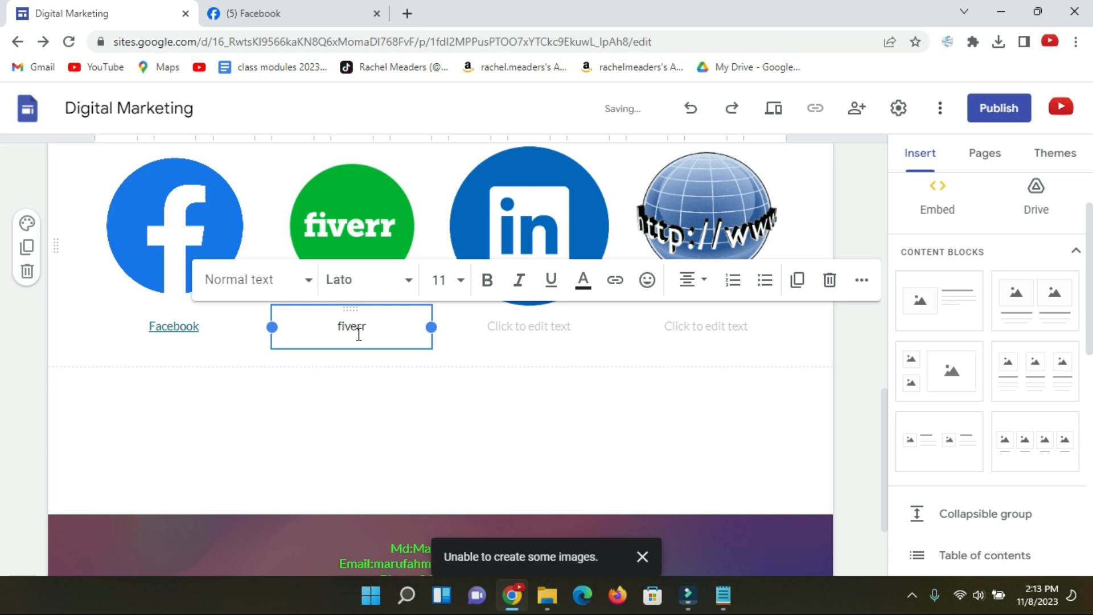
{"action": "double_click", "coordinate": [354, 329]}
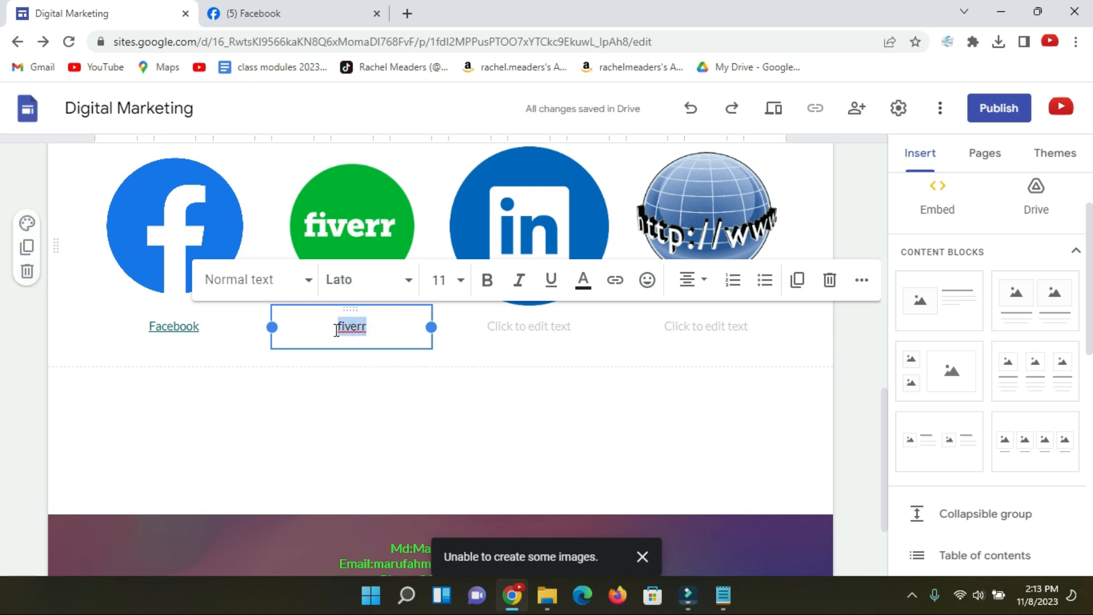
{"action": "left_click", "coordinate": [614, 279]}
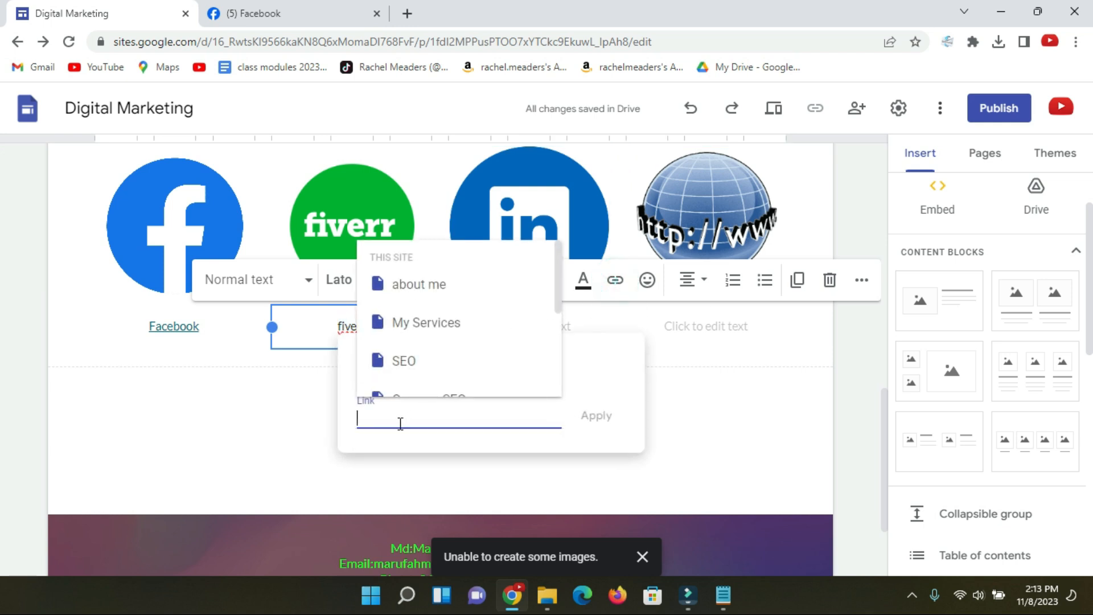
{"action": "type", "text": "https://www.facebook.com/"}
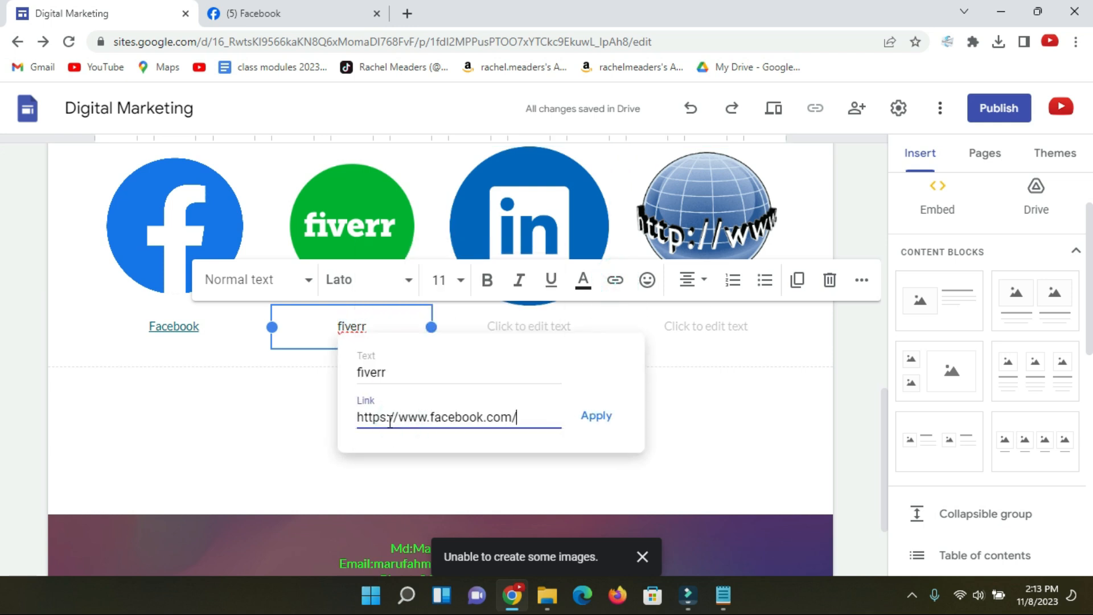
{"action": "left_click", "coordinate": [594, 424]}
{"action": "left_click", "coordinate": [501, 443]}
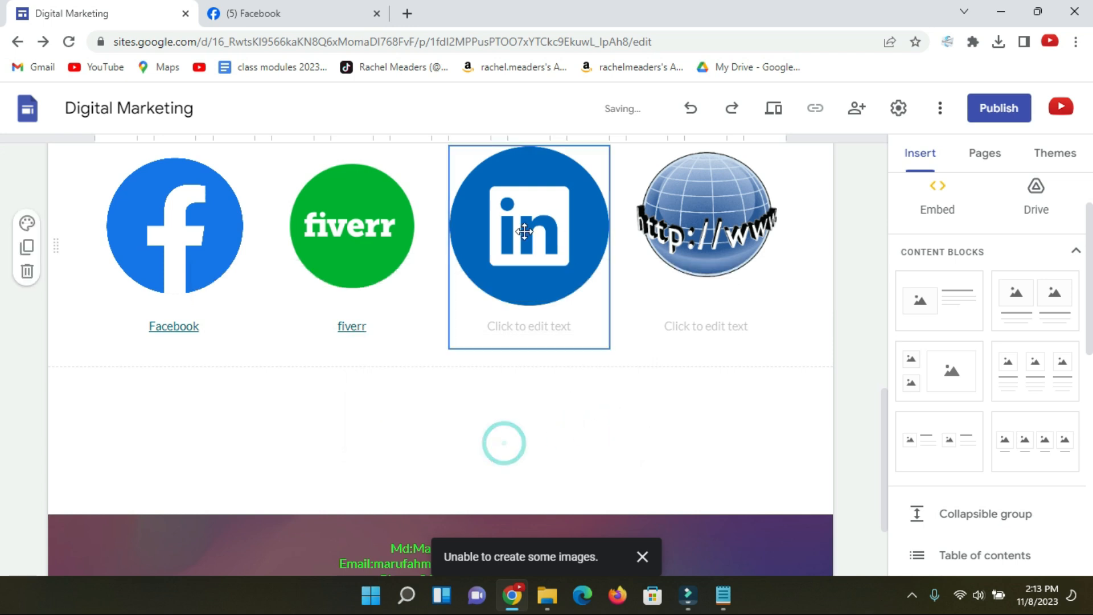
{"action": "left_click", "coordinate": [530, 329]}
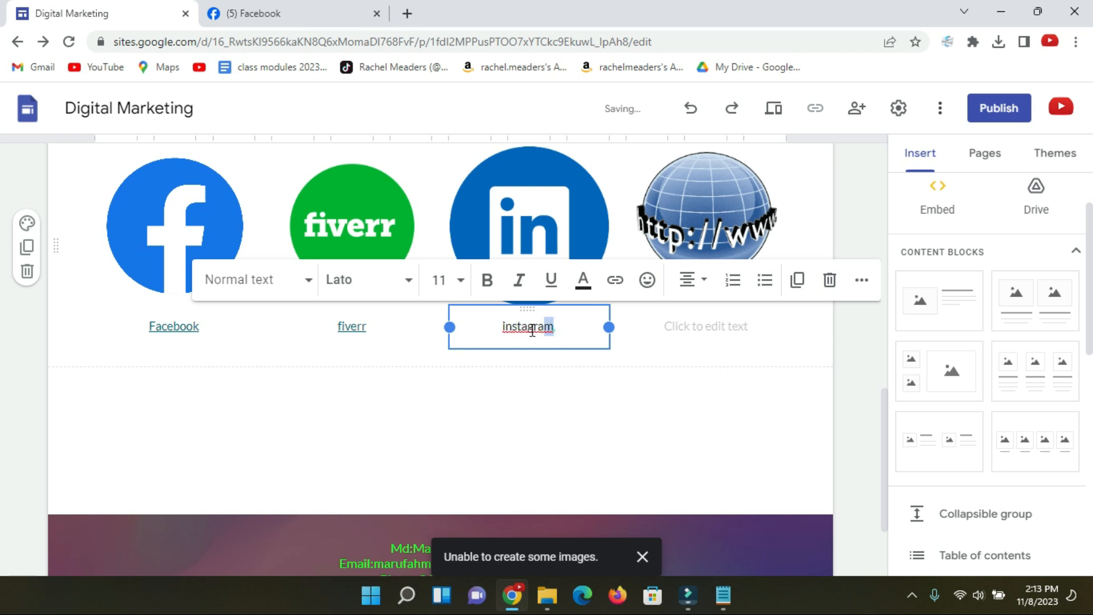
{"action": "double_click", "coordinate": [551, 325]}
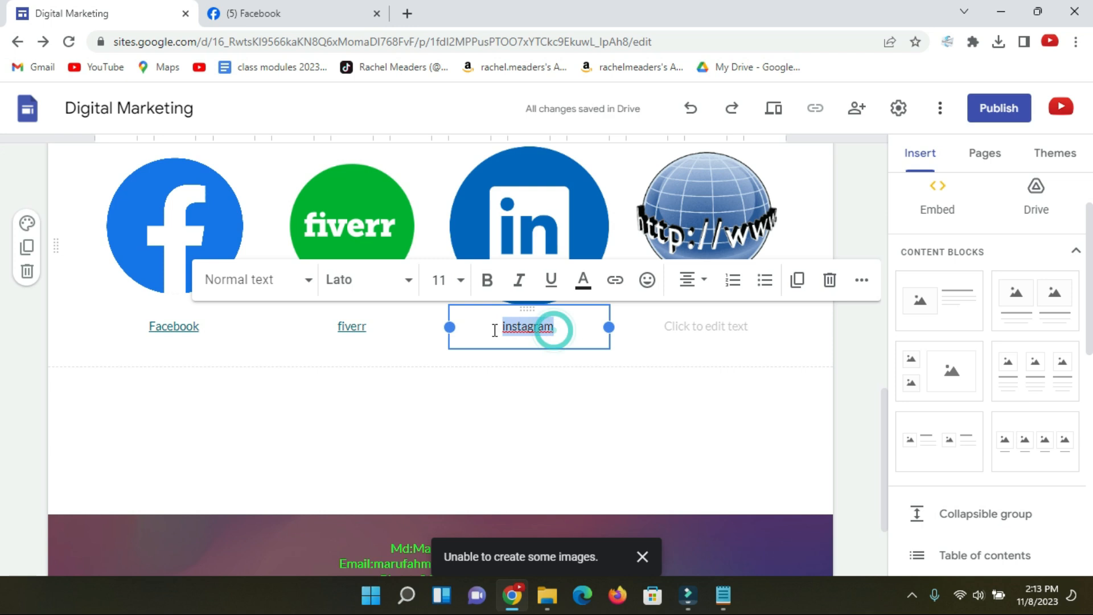
{"action": "left_click", "coordinate": [621, 282]}
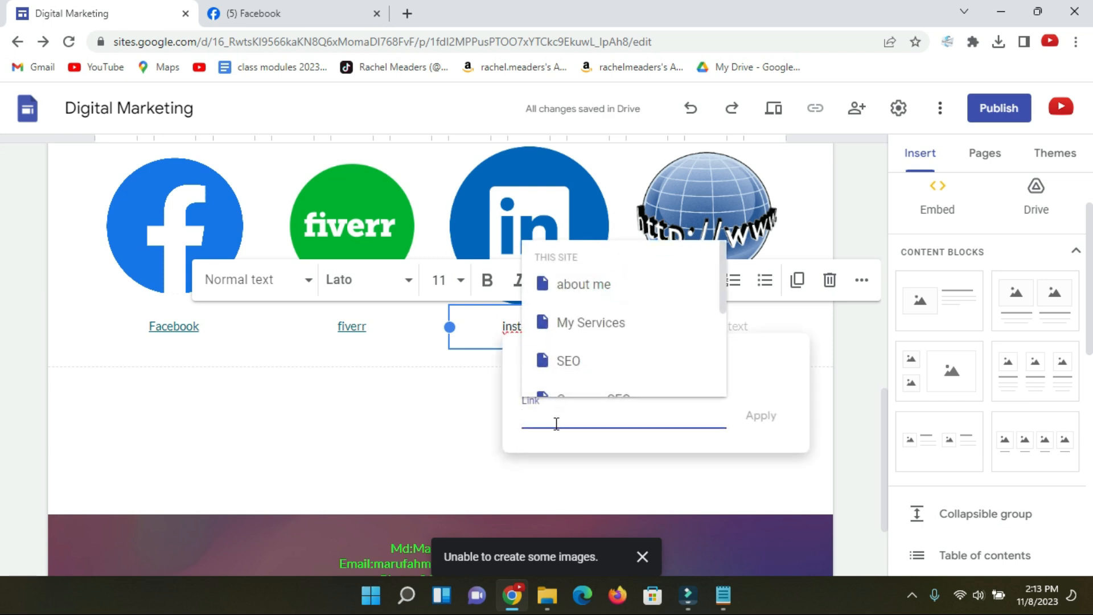
{"action": "type", "text": "https://www.facebook.com/"}
{"action": "left_click", "coordinate": [773, 423]}
Preview the Home page and review it from the title and introduction down to the logo row and footer.
{"action": "scroll", "coordinate": [621, 418], "scroll_direction": "up", "scroll_amount": 2}
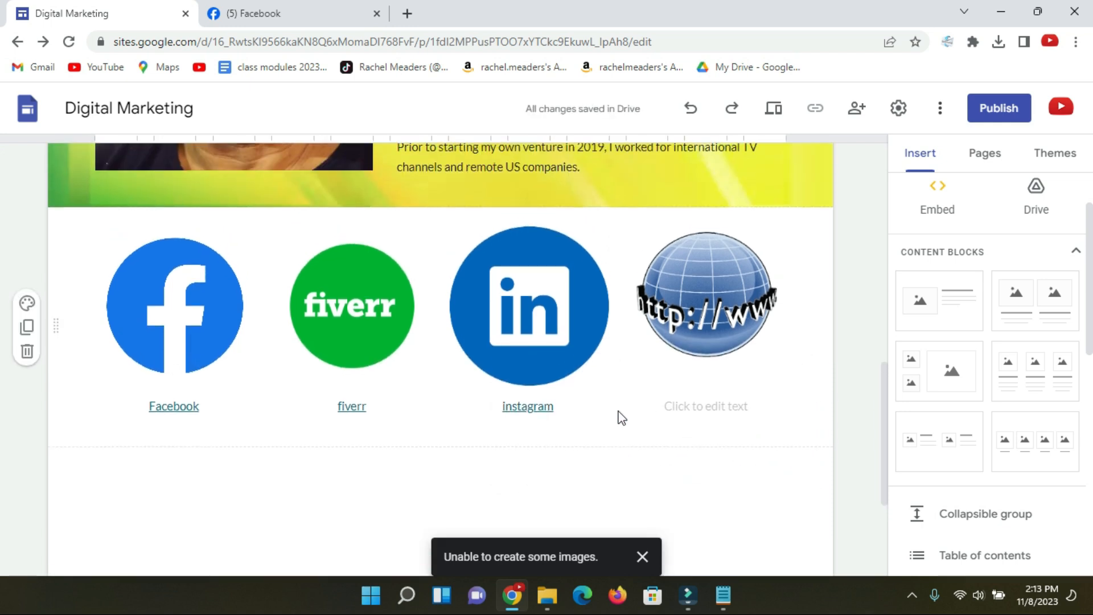
{"action": "left_click", "coordinate": [780, 114]}
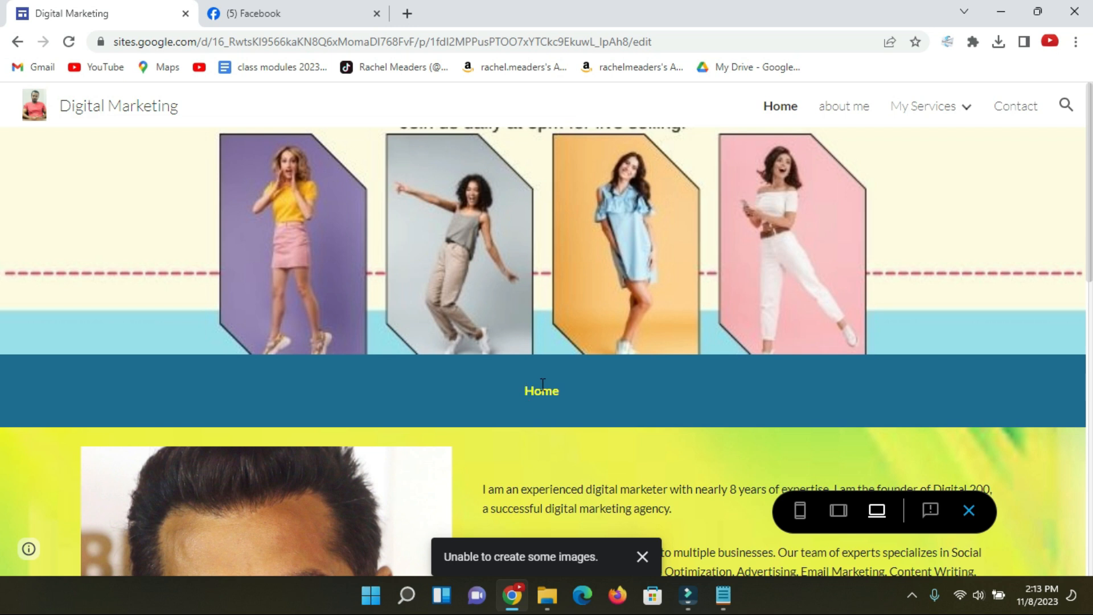
{"action": "scroll", "coordinate": [587, 372], "scroll_direction": "down", "scroll_amount": 3}
{"action": "scroll", "coordinate": [451, 327], "scroll_direction": "down", "scroll_amount": 5}
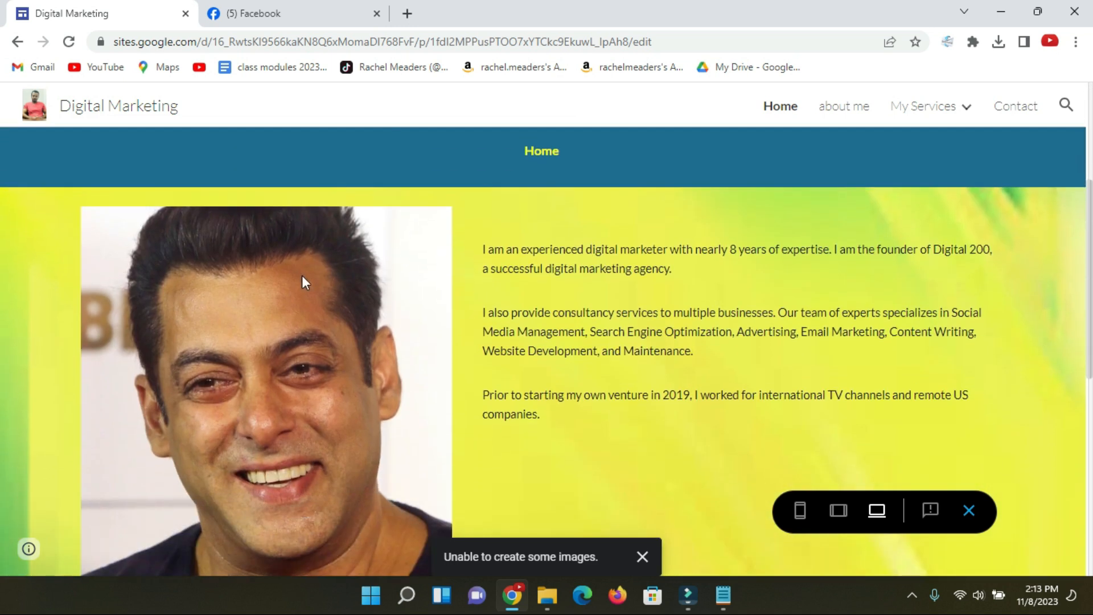
{"action": "scroll", "coordinate": [484, 272], "scroll_direction": "up", "scroll_amount": 2}
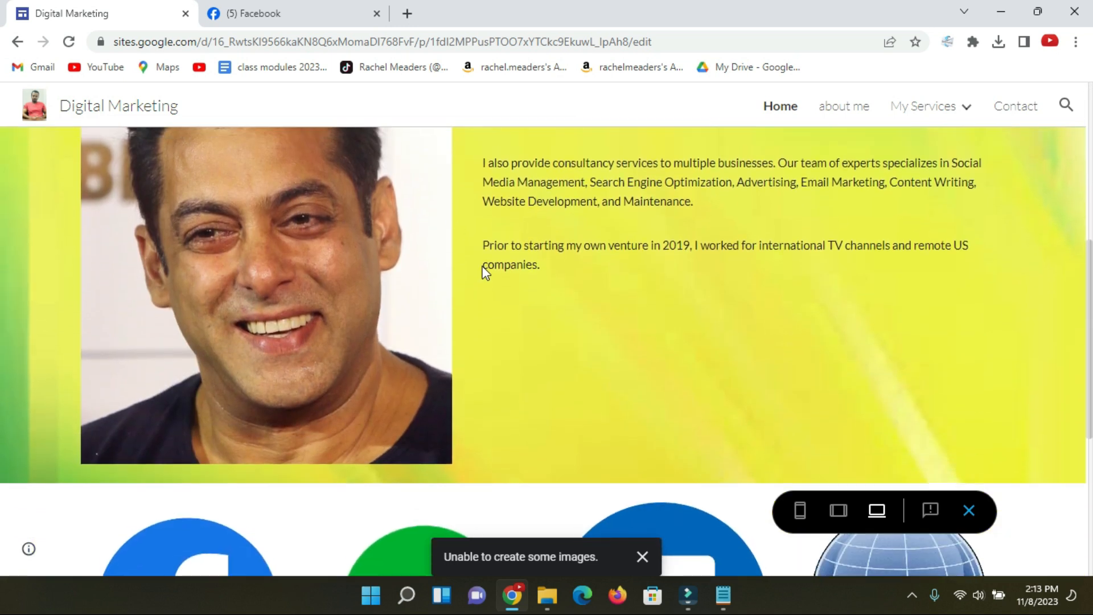
{"action": "scroll", "coordinate": [489, 290], "scroll_direction": "down", "scroll_amount": 2}
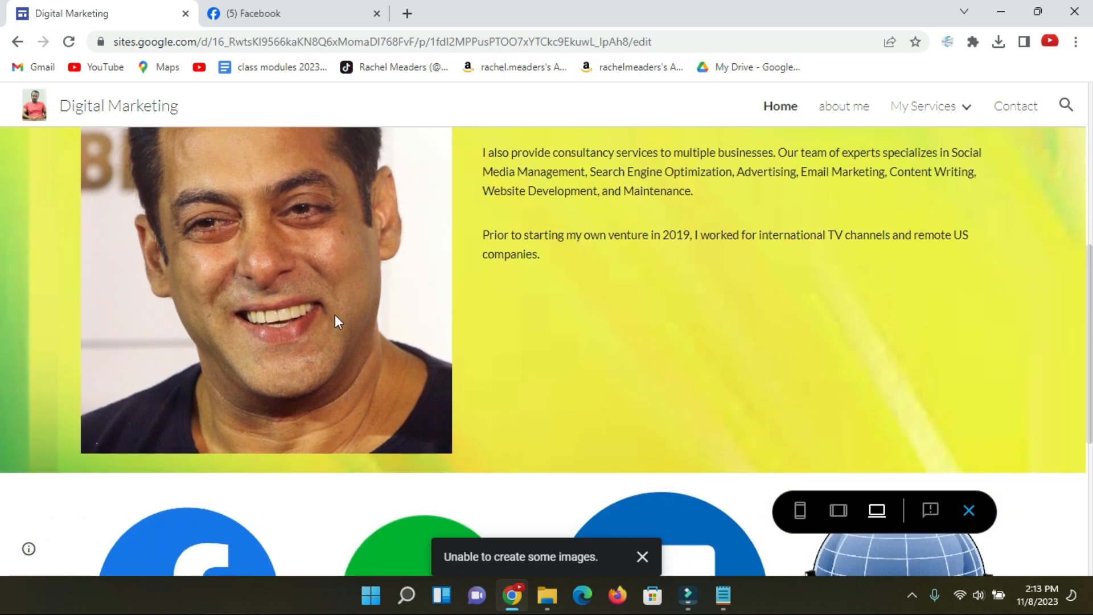
{"action": "scroll", "coordinate": [637, 289], "scroll_direction": "up", "scroll_amount": 2}
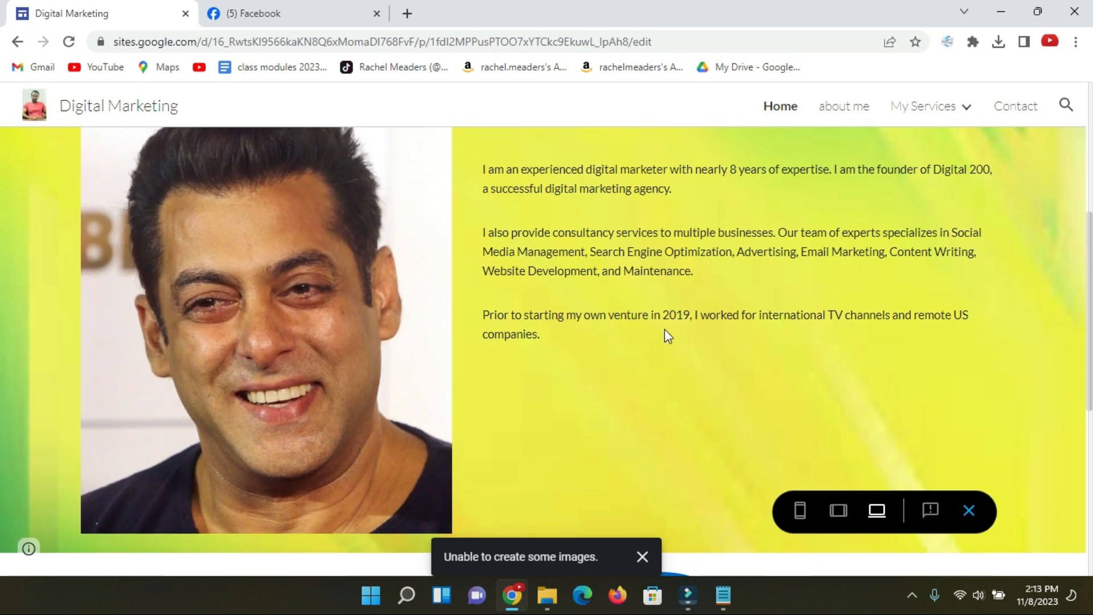
{"action": "scroll", "coordinate": [340, 337], "scroll_direction": "down", "scroll_amount": 3}
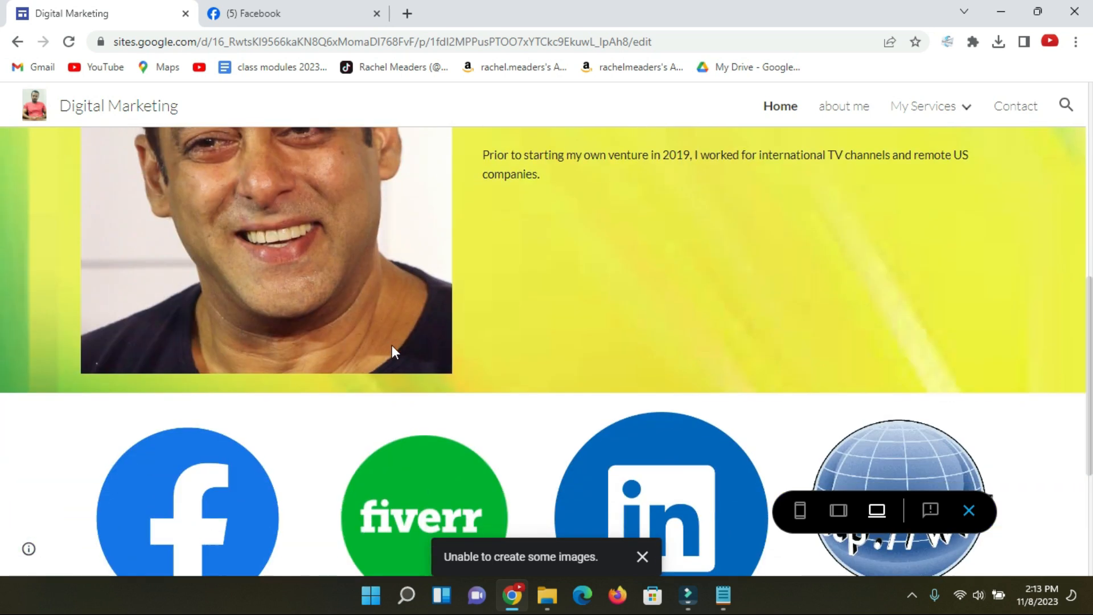
{"action": "scroll", "coordinate": [413, 310], "scroll_direction": "down", "scroll_amount": 3}
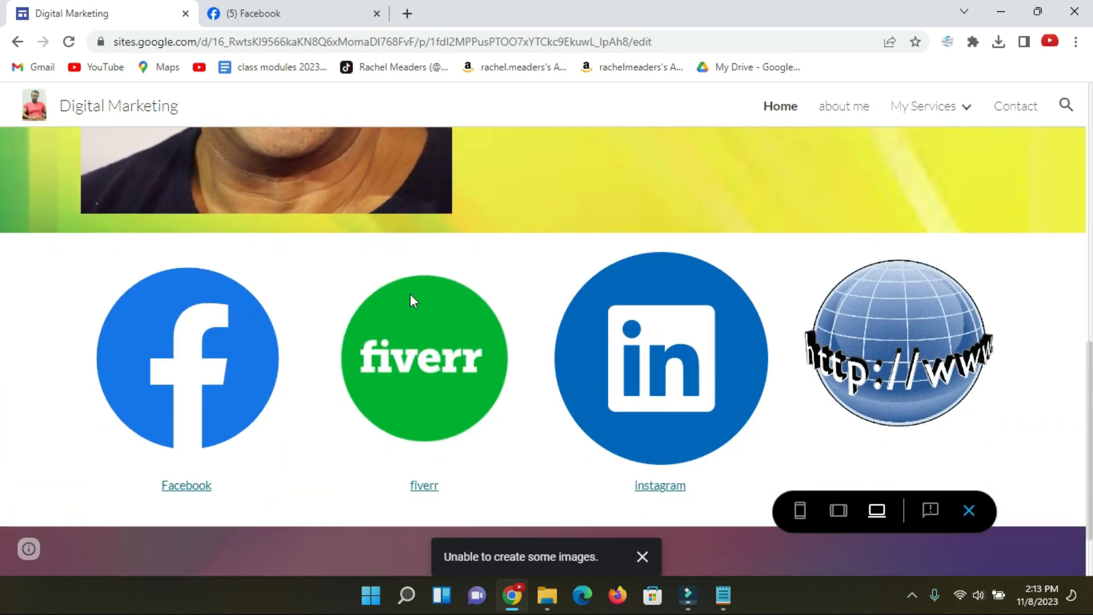
{"action": "scroll", "coordinate": [397, 252], "scroll_direction": "down", "scroll_amount": 2}
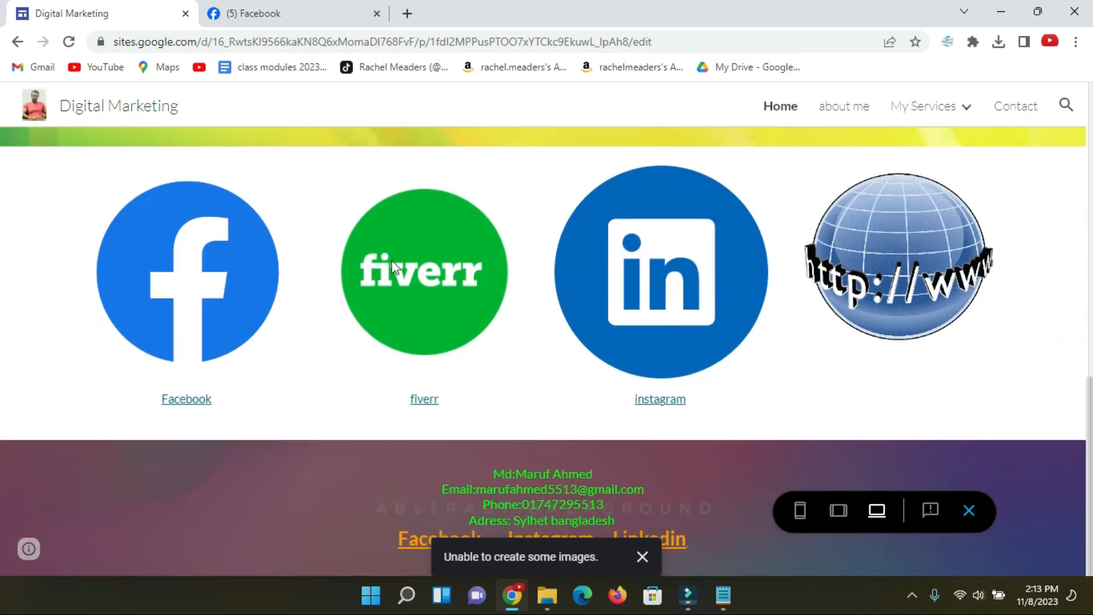
Test the Facebook and fiverr caption links in the preview, return to the site each time, and exit the preview.
{"action": "left_click", "coordinate": [188, 400]}
{"action": "left_click", "coordinate": [108, 15]}
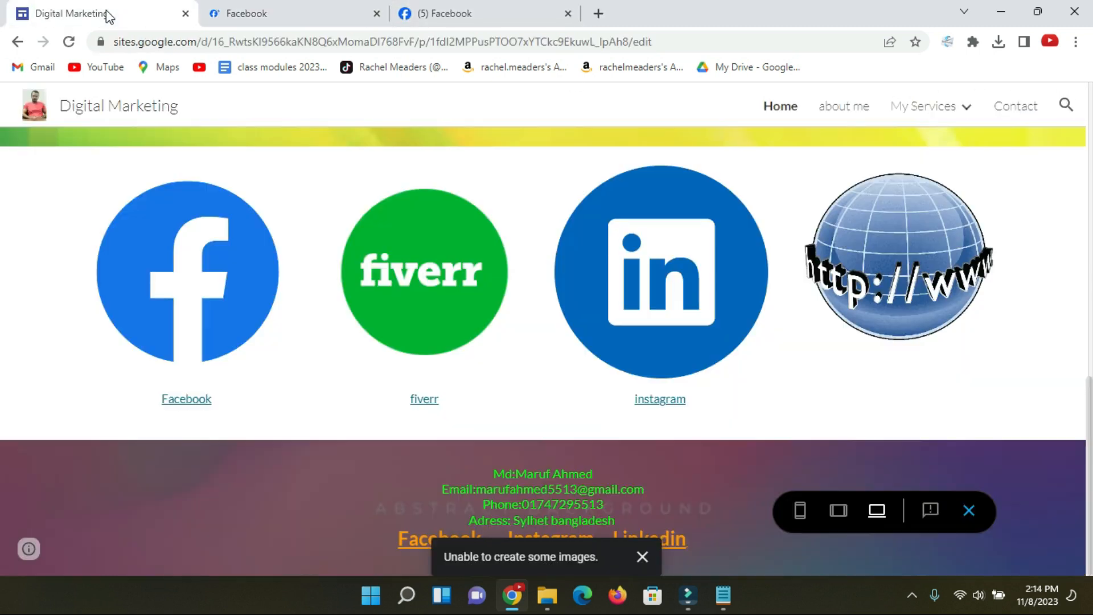
{"action": "left_click", "coordinate": [432, 403]}
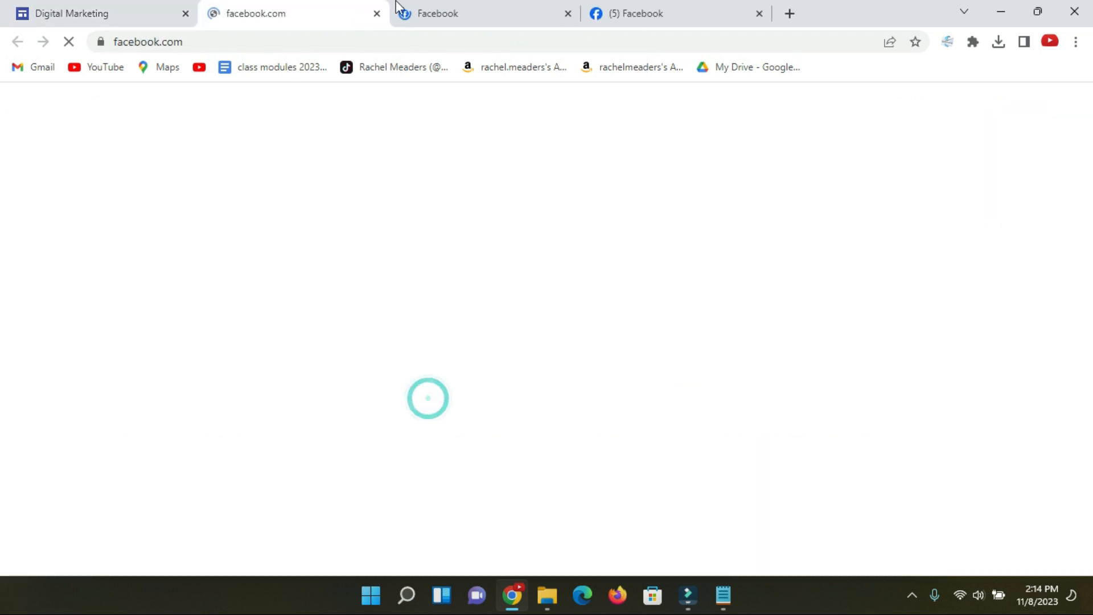
{"action": "left_click", "coordinate": [109, 16]}
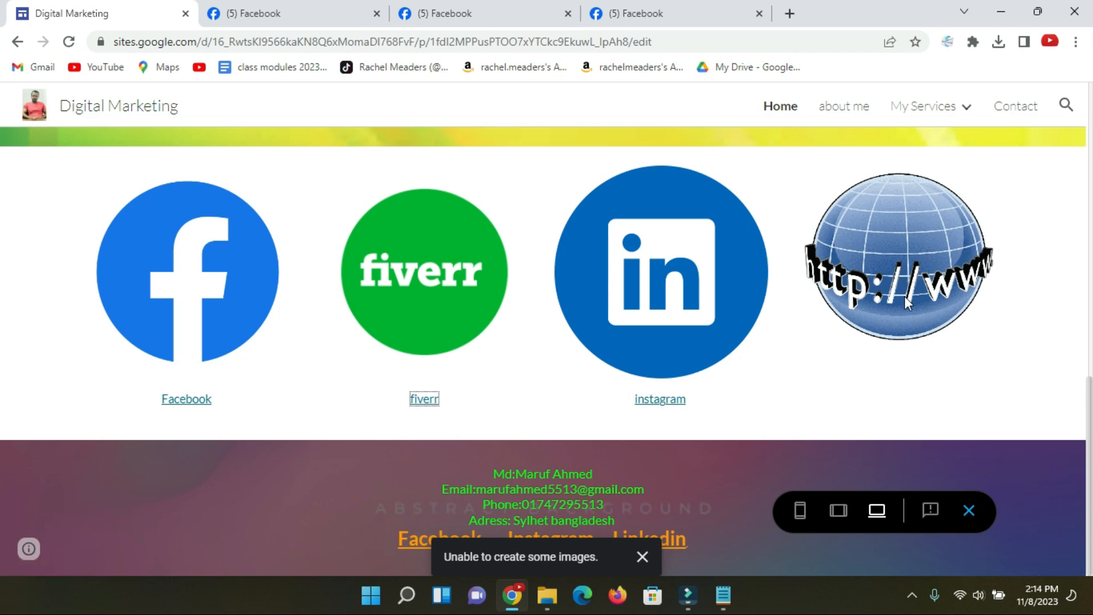
{"action": "scroll", "coordinate": [653, 317], "scroll_direction": "up", "scroll_amount": 6}
{"action": "scroll", "coordinate": [667, 298], "scroll_direction": "down", "scroll_amount": 4}
{"action": "left_click", "coordinate": [967, 511]}
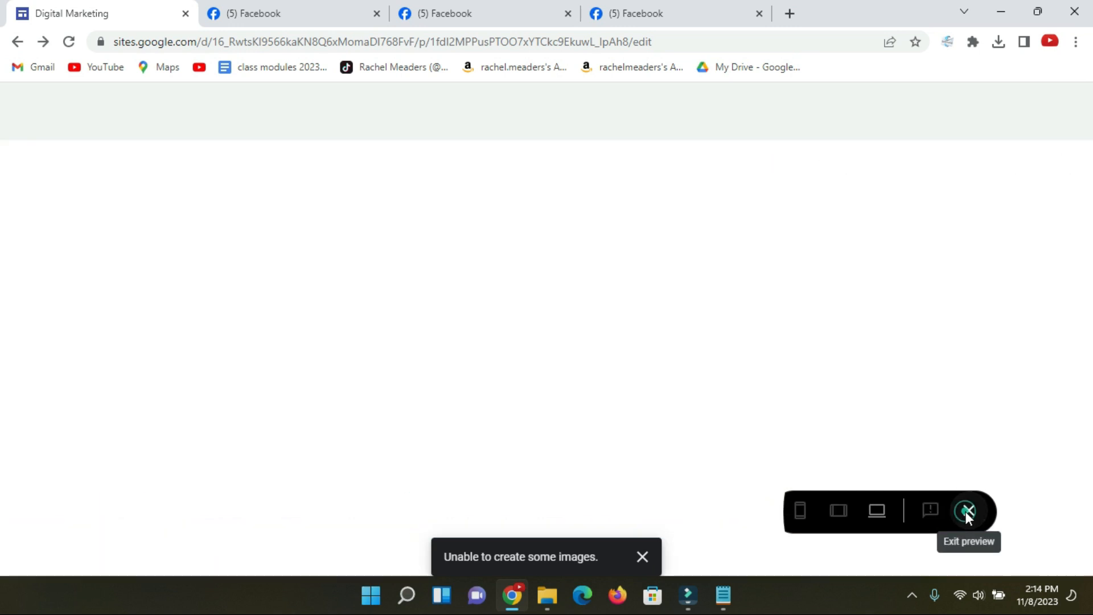
Reduce the height of the portrait image beside the introduction by raising its lower edge.
{"action": "scroll", "coordinate": [570, 359], "scroll_direction": "down", "scroll_amount": 7}
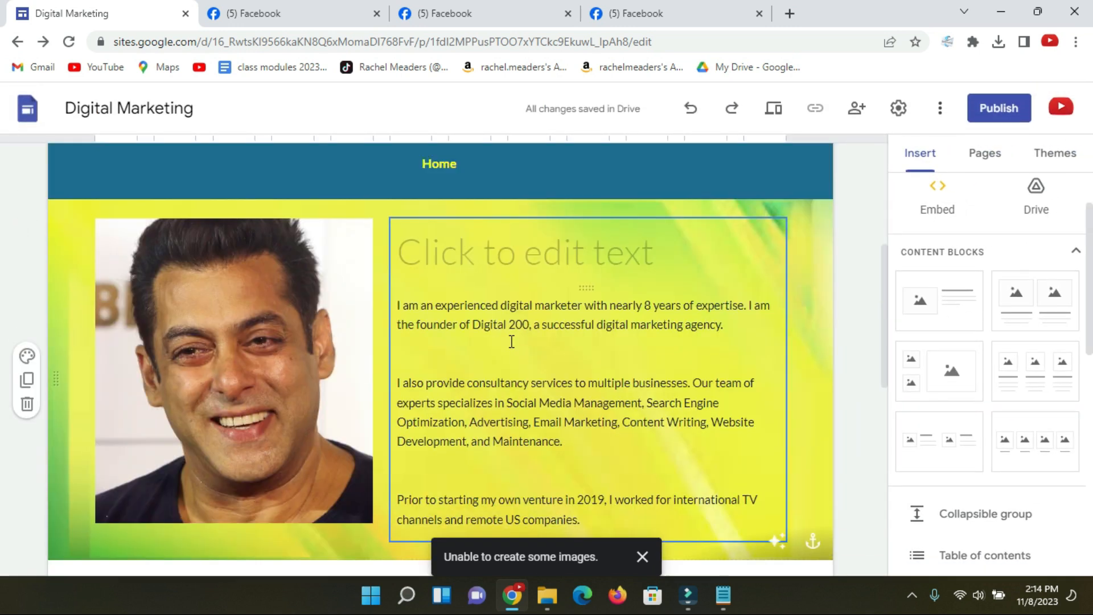
{"action": "left_click", "coordinate": [341, 347]}
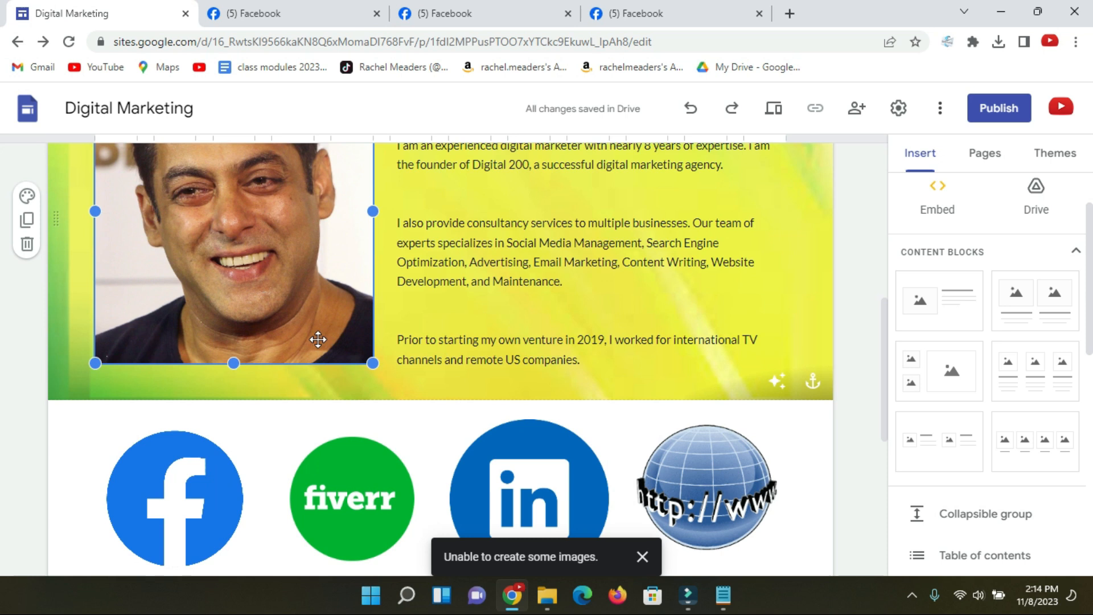
{"action": "left_click_drag", "start_coordinate": [234, 363], "coordinate": [247, 266]}
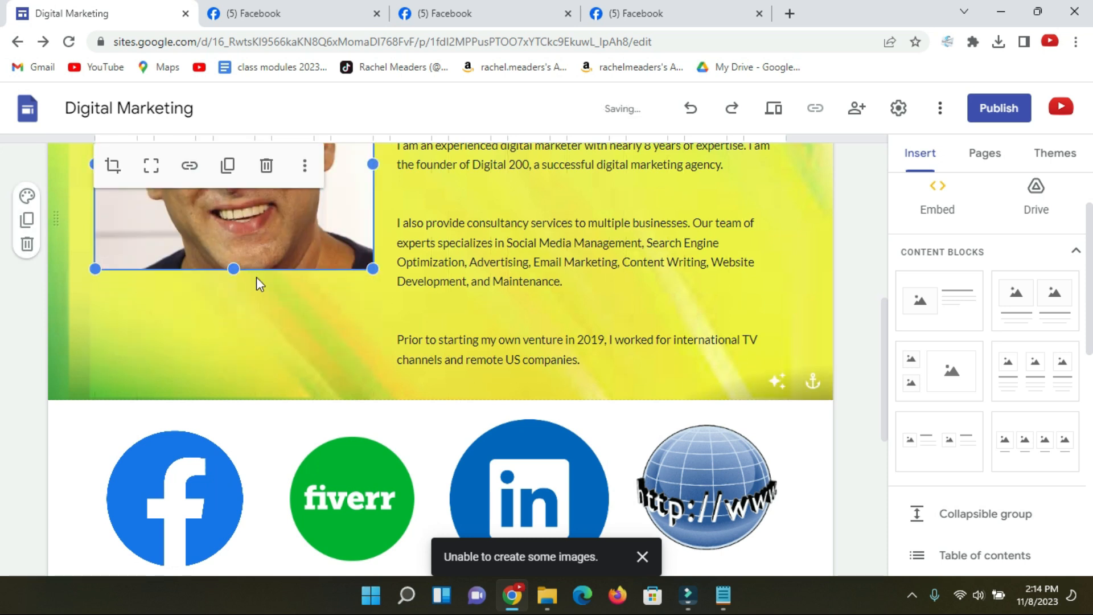
Preview the Home page to check the shortened portrait beside the introduction, and return to editing.
{"action": "left_click", "coordinate": [775, 108]}
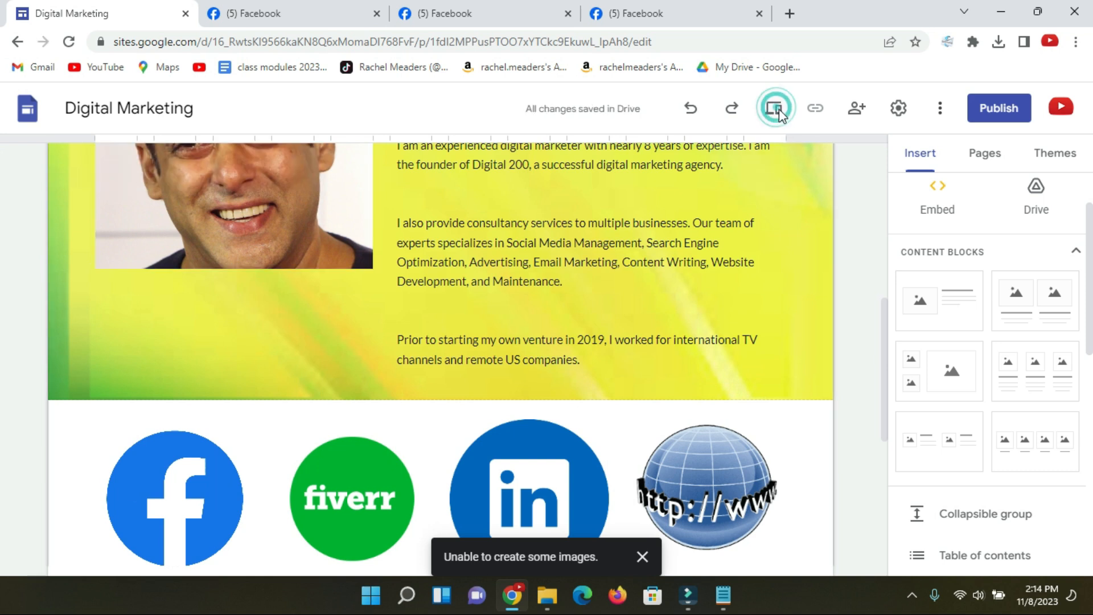
{"action": "scroll", "coordinate": [546, 243], "scroll_direction": "down", "scroll_amount": 6}
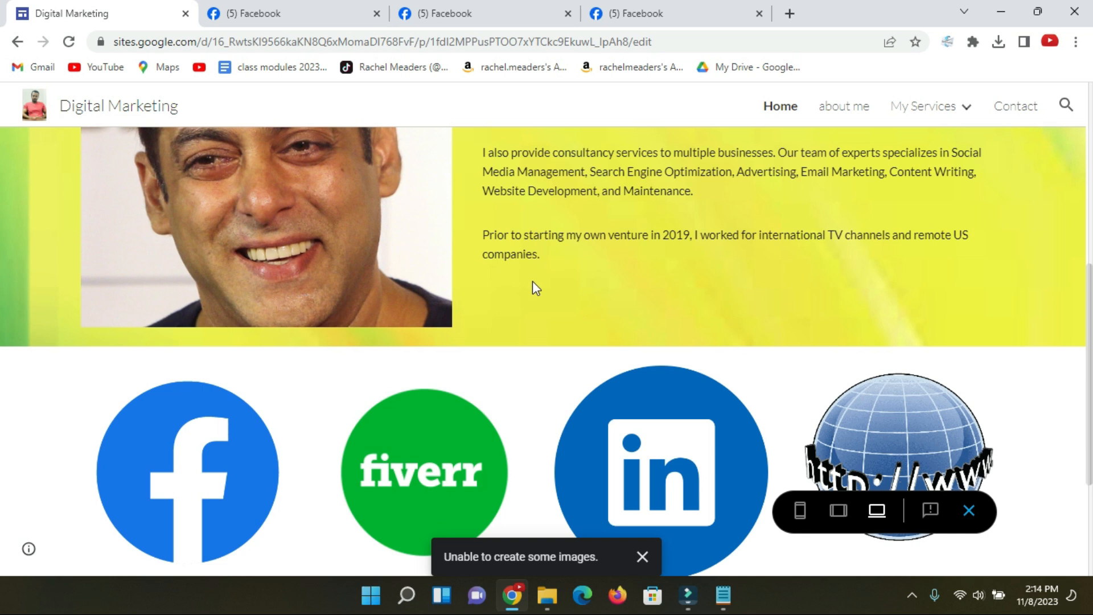
{"action": "left_click", "coordinate": [969, 510]}
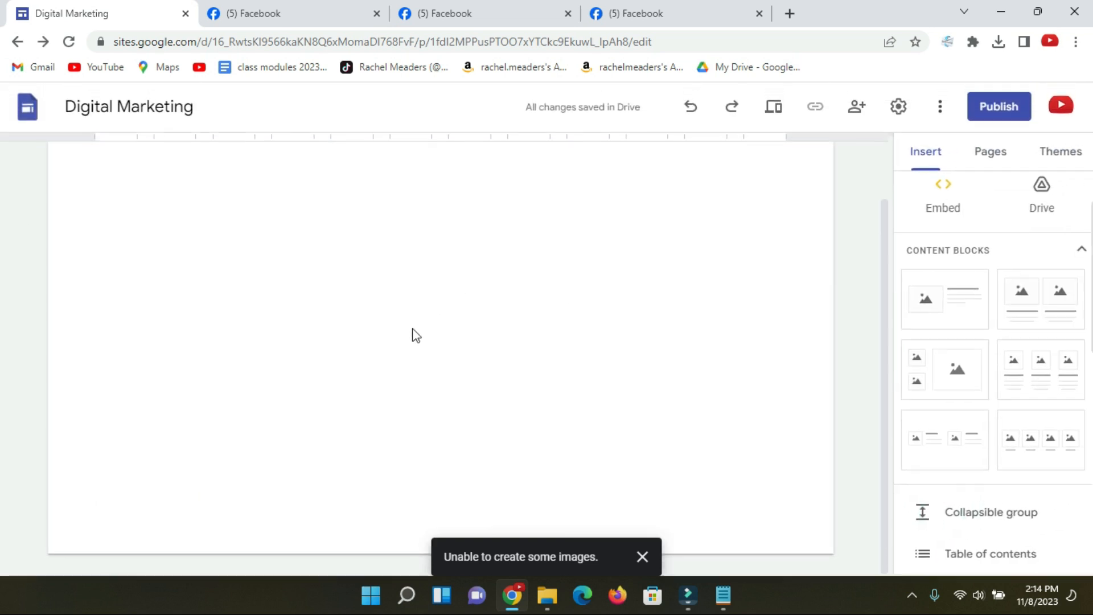
Look over the Home page in the editor, from the header and title through the captioned logos to the footer.
{"action": "scroll", "coordinate": [516, 346], "scroll_direction": "up", "scroll_amount": 1}
{"action": "scroll", "coordinate": [535, 359], "scroll_direction": "down", "scroll_amount": 3}
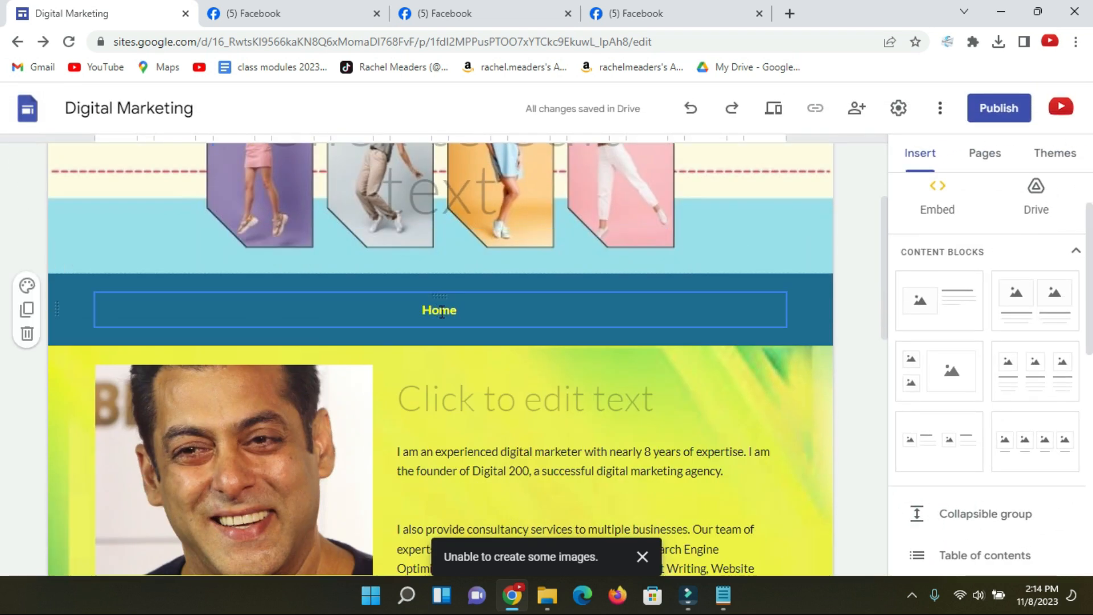
{"action": "scroll", "coordinate": [488, 358], "scroll_direction": "down", "scroll_amount": 9}
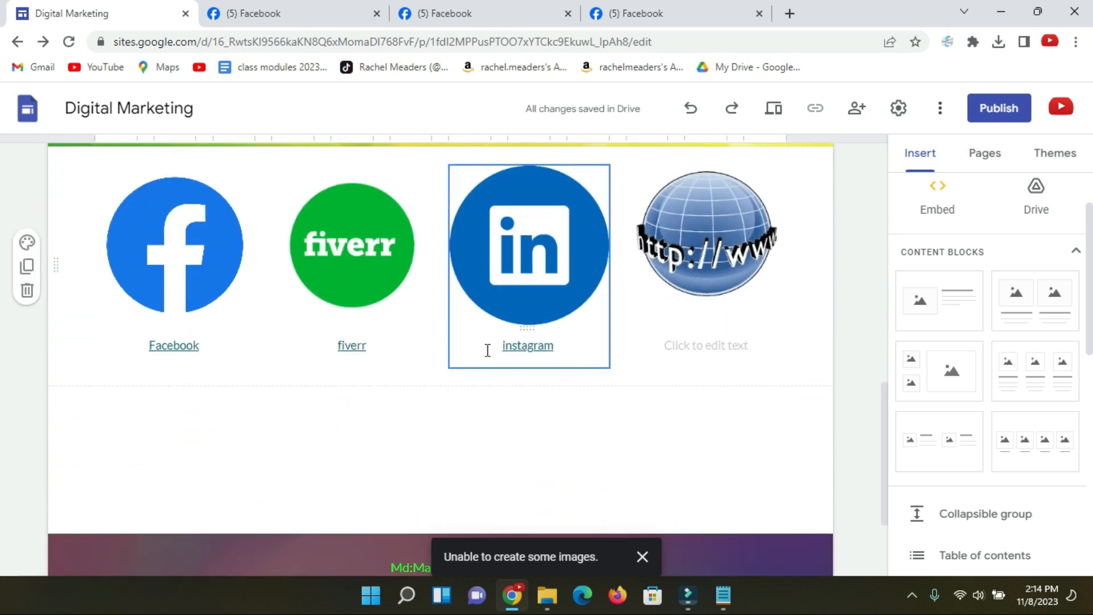
{"action": "scroll", "coordinate": [484, 367], "scroll_direction": "up", "scroll_amount": 4}
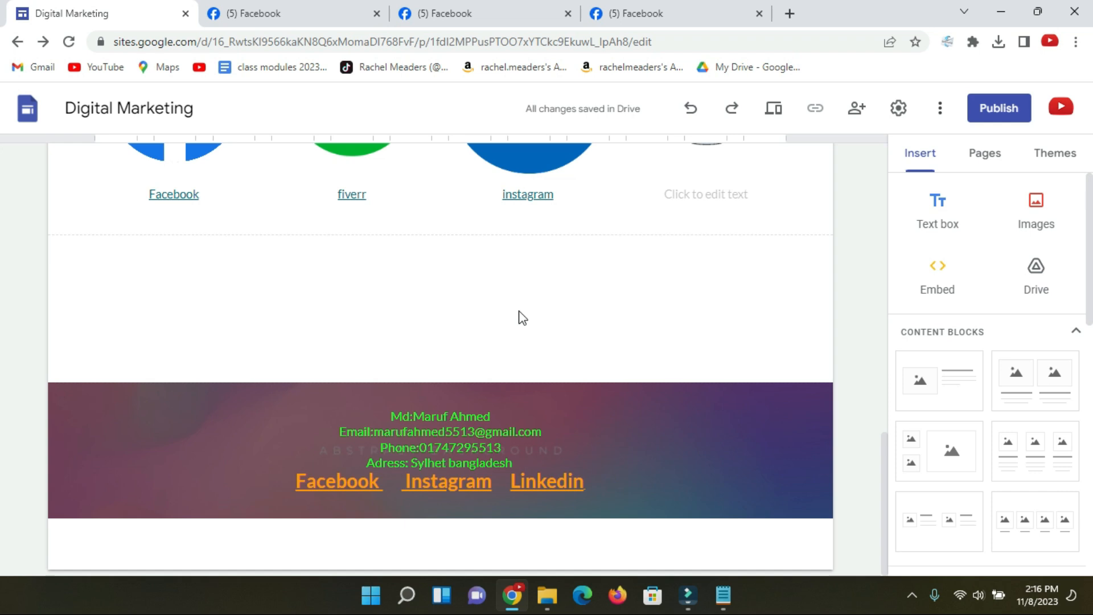
{"action": "scroll", "coordinate": [519, 317], "scroll_direction": "up", "scroll_amount": 15}
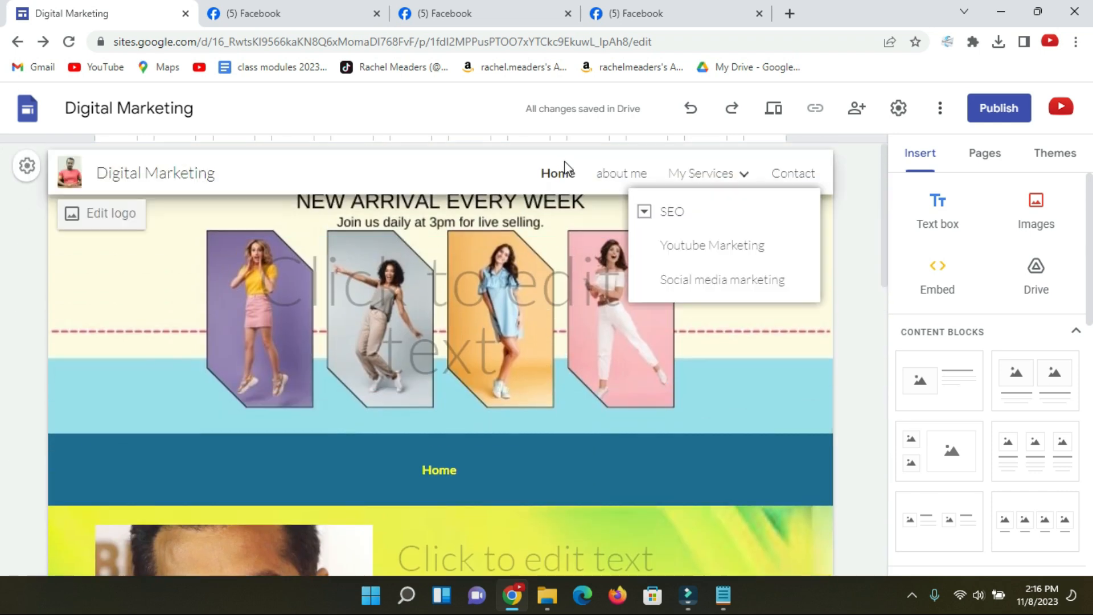
{"action": "scroll", "coordinate": [463, 323], "scroll_direction": "down", "scroll_amount": 12}
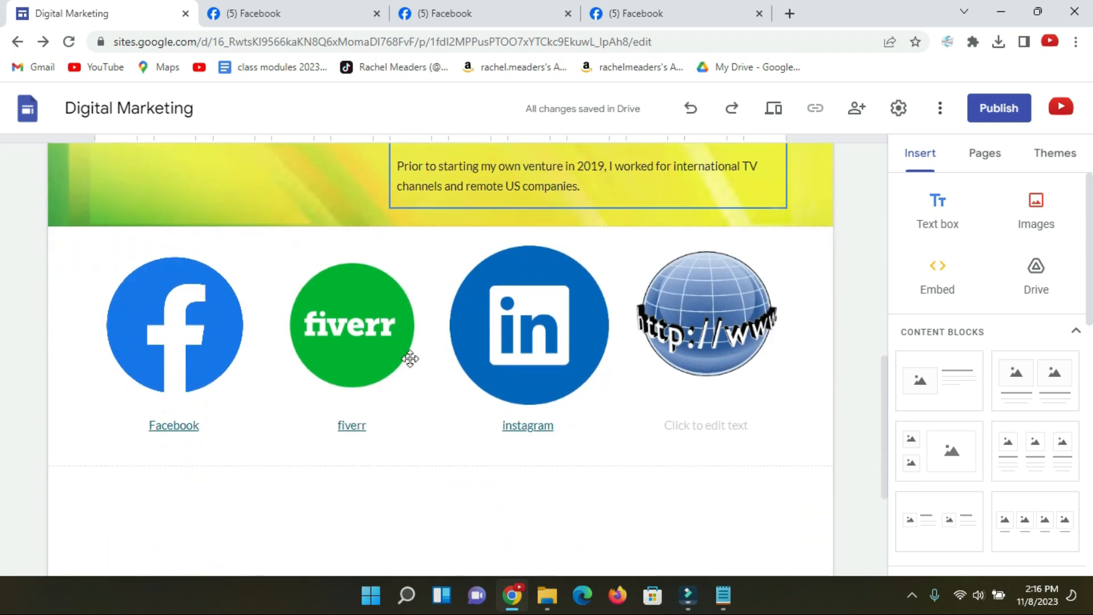
{"action": "scroll", "coordinate": [410, 359], "scroll_direction": "down", "scroll_amount": 3}
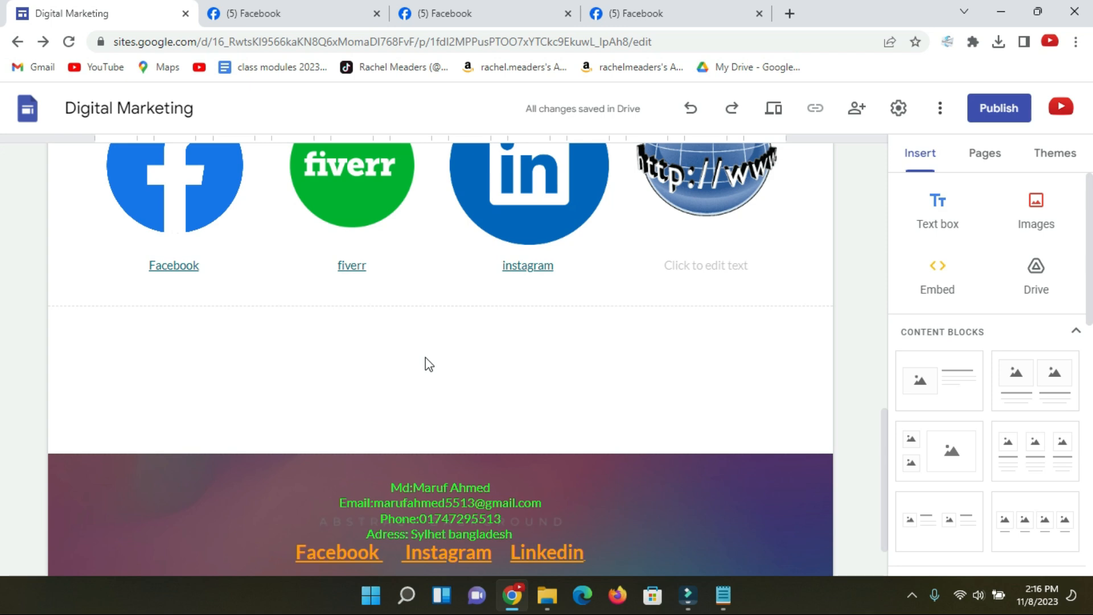
{"action": "scroll", "coordinate": [439, 363], "scroll_direction": "down", "scroll_amount": 1}
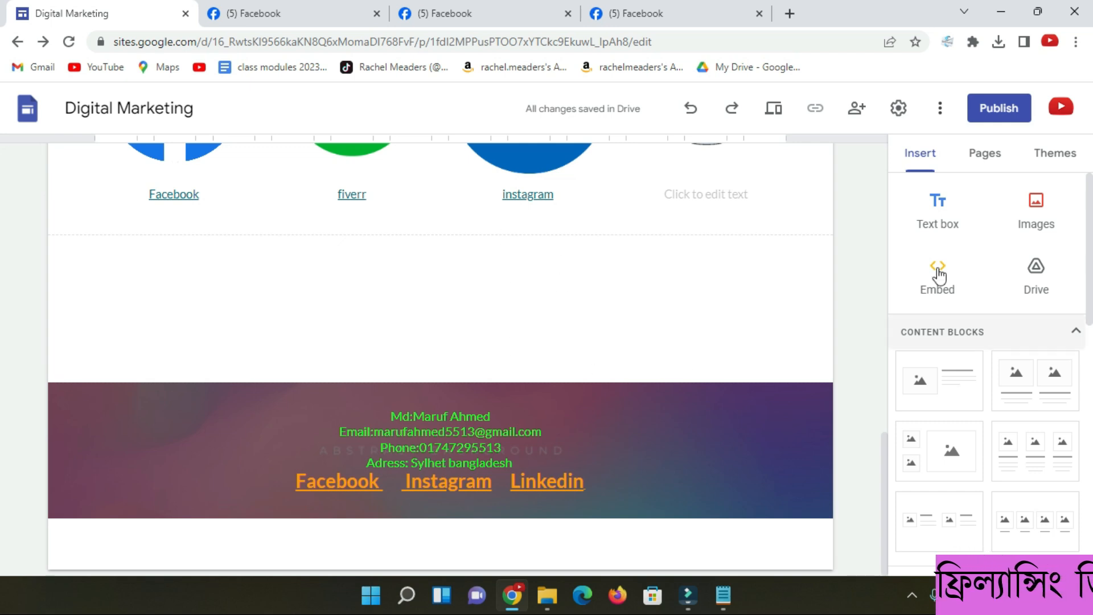
Start inserting an image carousel on the Home page and choose to upload its first image from the computer.
{"action": "scroll", "coordinate": [954, 364], "scroll_direction": "down", "scroll_amount": 1}
{"action": "scroll", "coordinate": [954, 364], "scroll_direction": "down", "scroll_amount": 4}
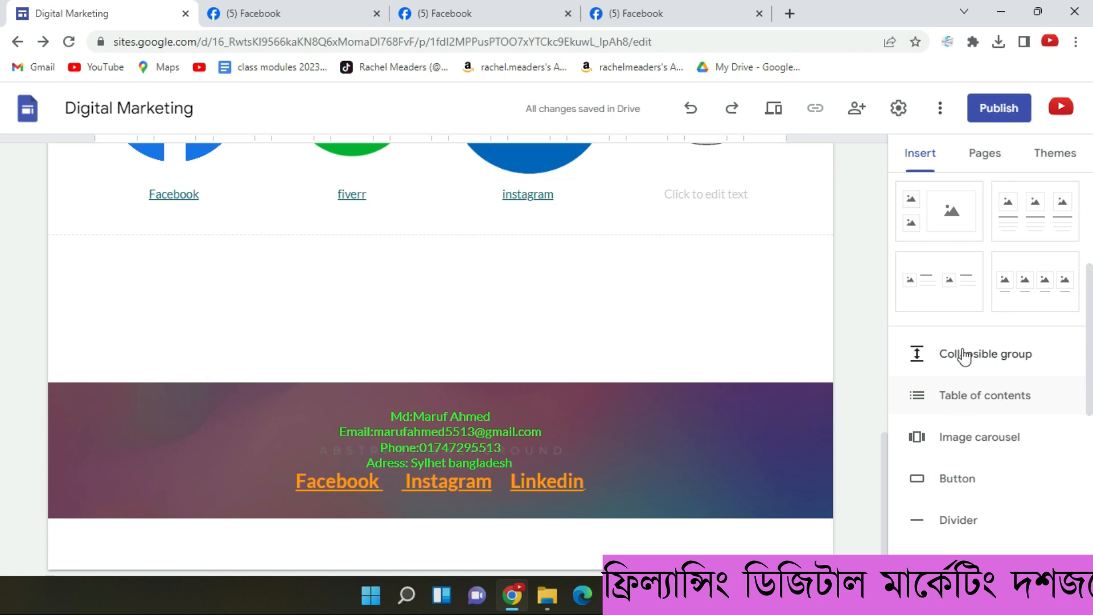
{"action": "left_click", "coordinate": [981, 438]}
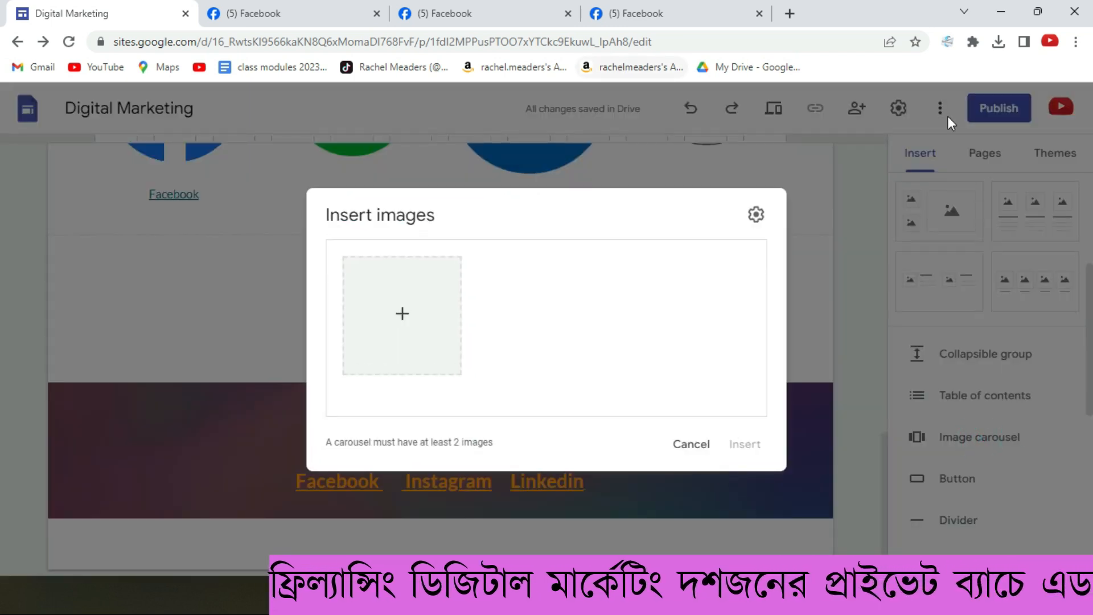
{"action": "left_click", "coordinate": [400, 315]}
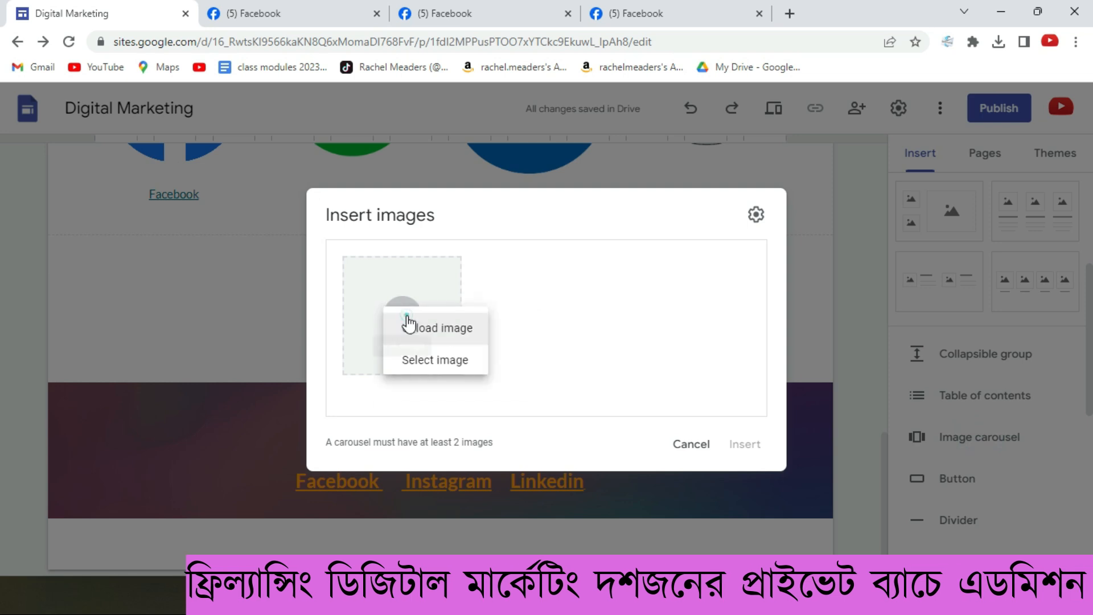
{"action": "left_click", "coordinate": [432, 343]}
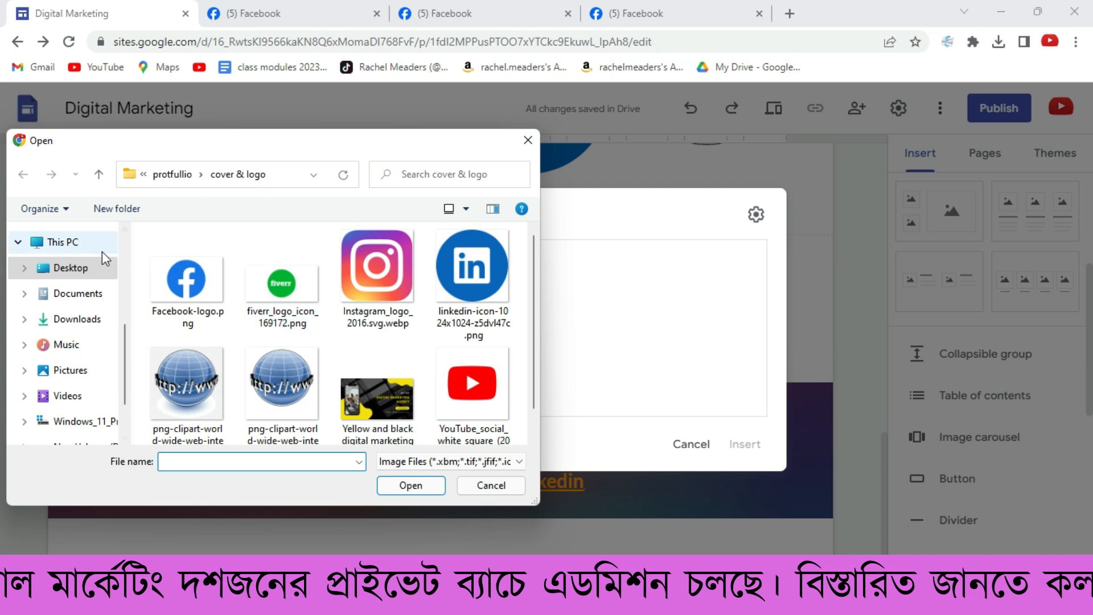
Upload the group photo, the red-shirt portrait and the two-pose photo from the Desktop folder and insert them as an image carousel.
{"action": "left_click", "coordinate": [83, 269]}
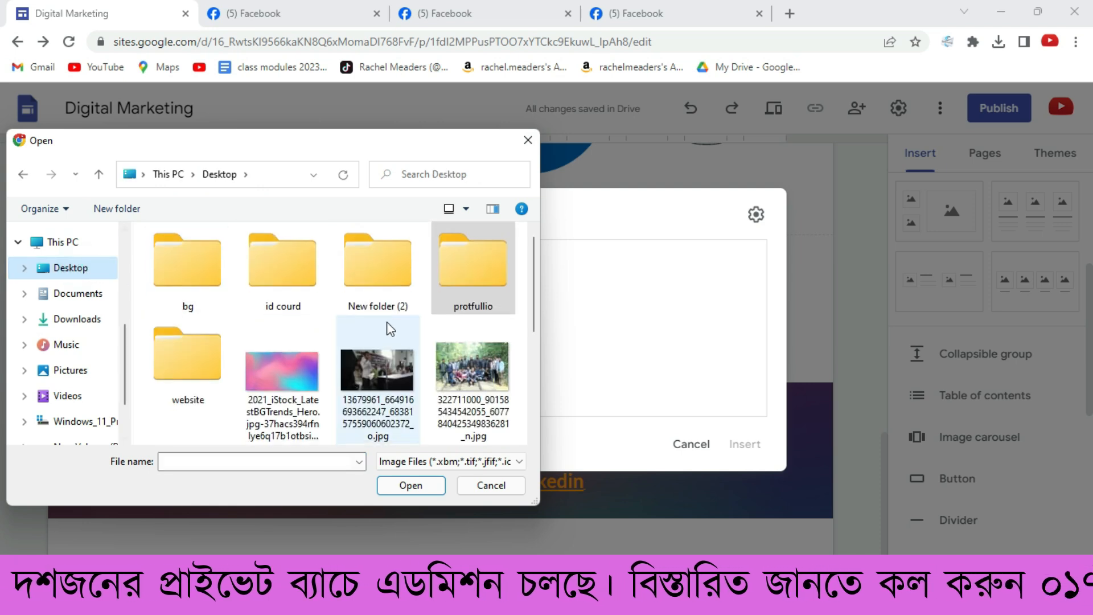
{"action": "scroll", "coordinate": [391, 329], "scroll_direction": "down", "scroll_amount": 1}
{"action": "left_click", "coordinate": [470, 284]}
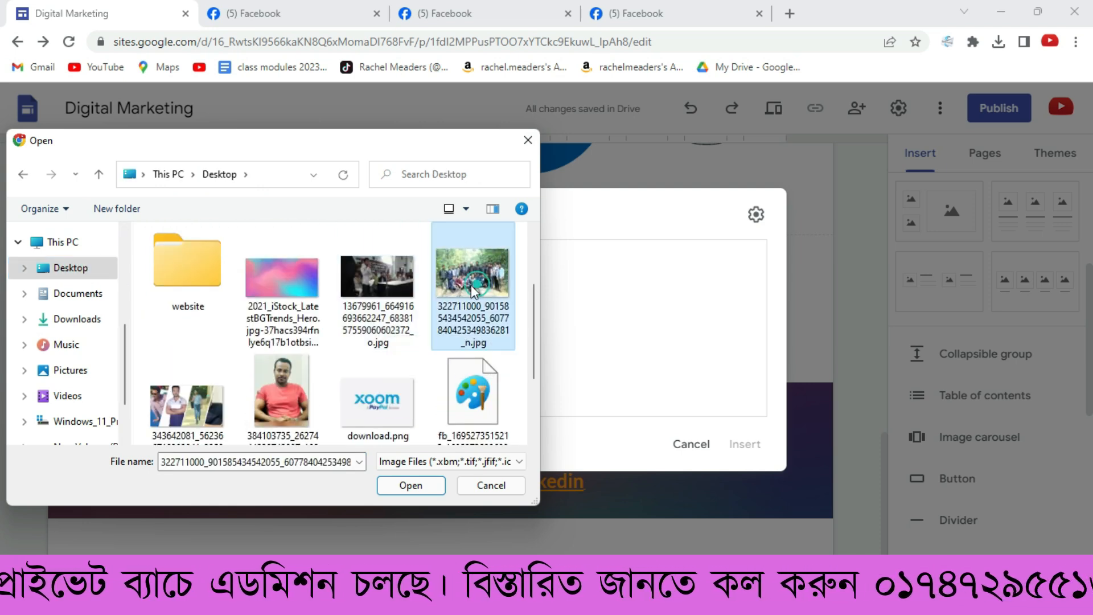
{"action": "left_click", "coordinate": [290, 384], "text": "ctrl"}
{"action": "left_click", "coordinate": [174, 393], "text": "ctrl"}
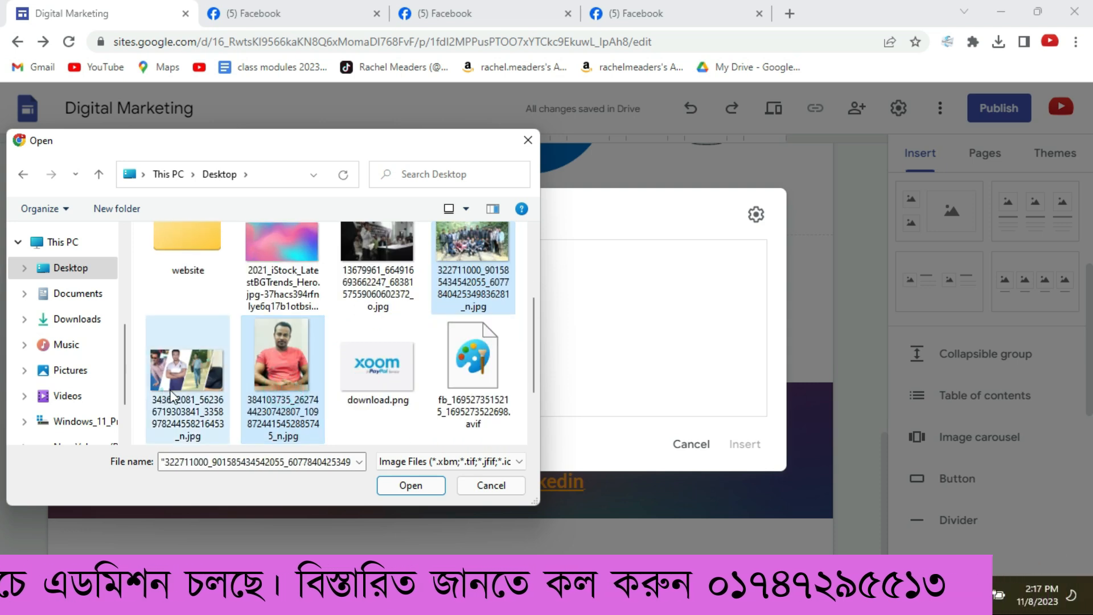
{"action": "left_click", "coordinate": [409, 487]}
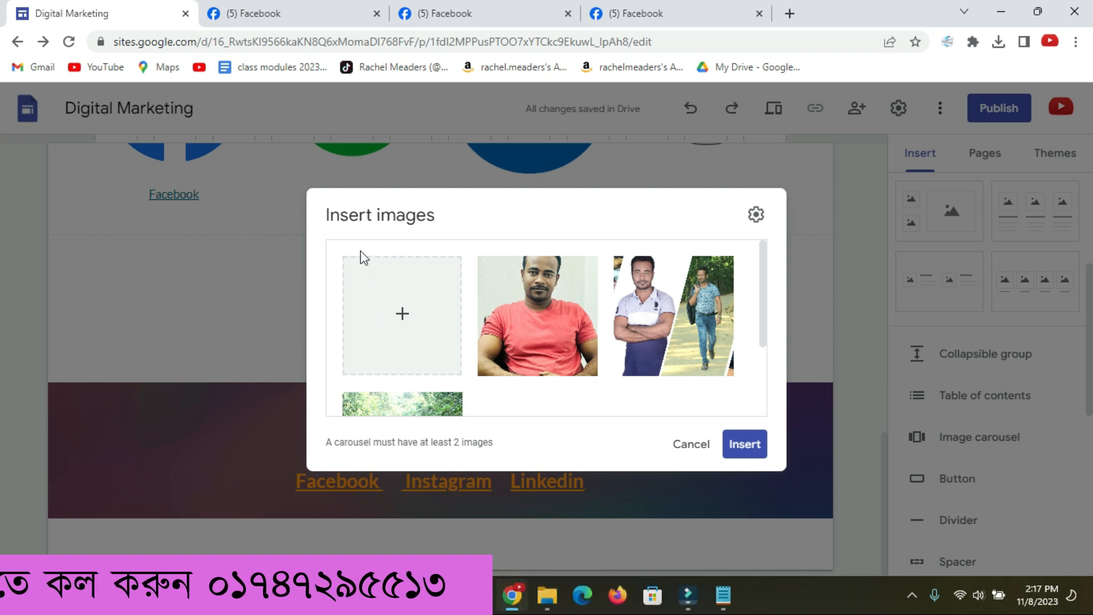
{"action": "left_click", "coordinate": [744, 445]}
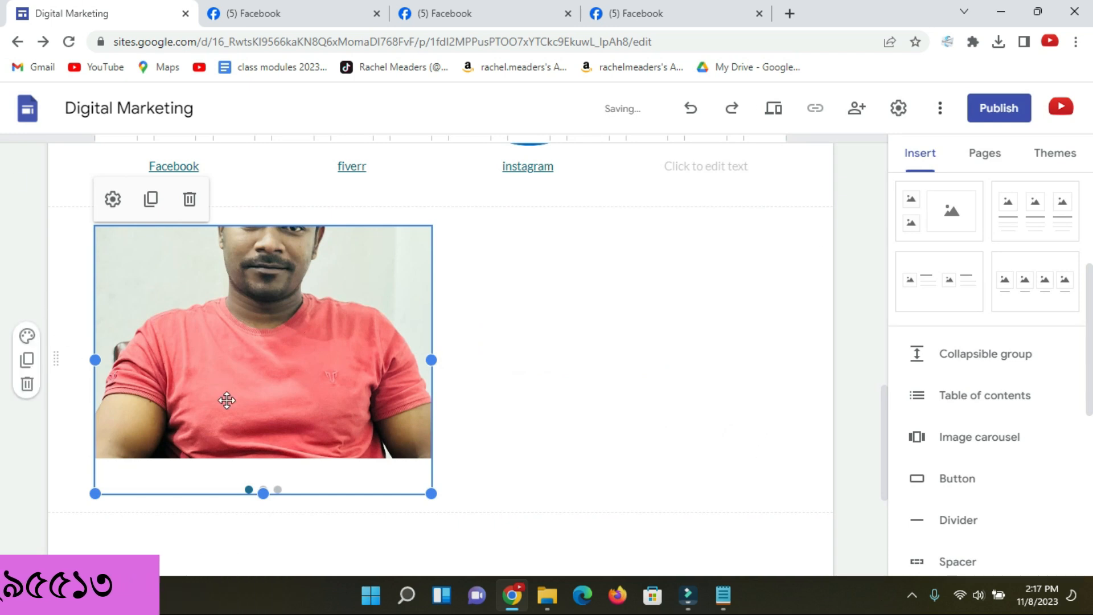
{"action": "left_click", "coordinate": [493, 339]}
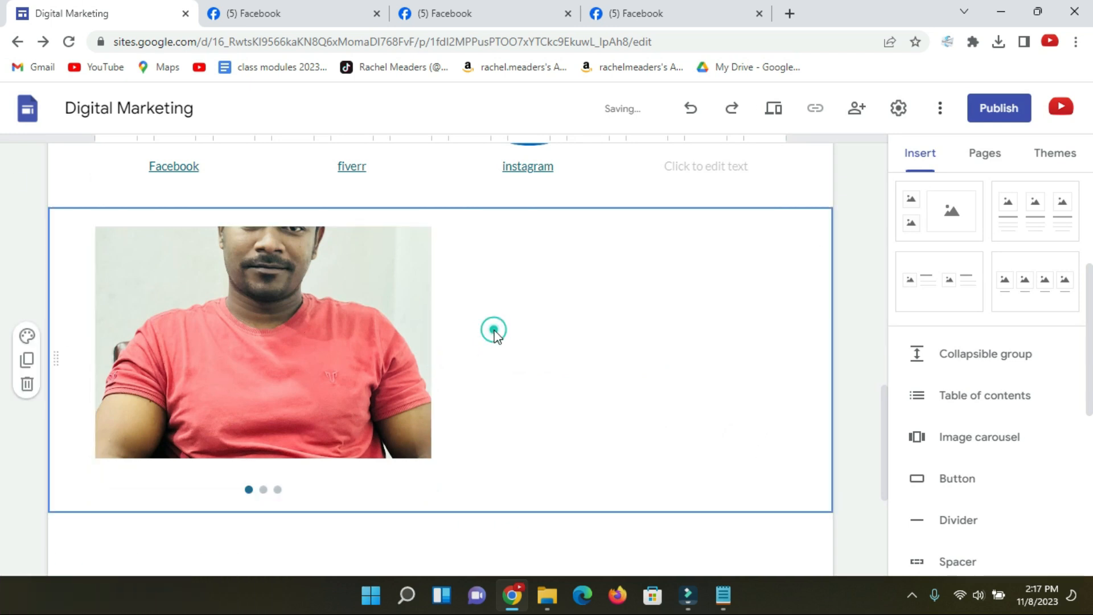
Preview the Home page with the new carousel, and reload the site editor.
{"action": "scroll", "coordinate": [478, 336], "scroll_direction": "down", "scroll_amount": 4}
{"action": "scroll", "coordinate": [405, 353], "scroll_direction": "down", "scroll_amount": 1}
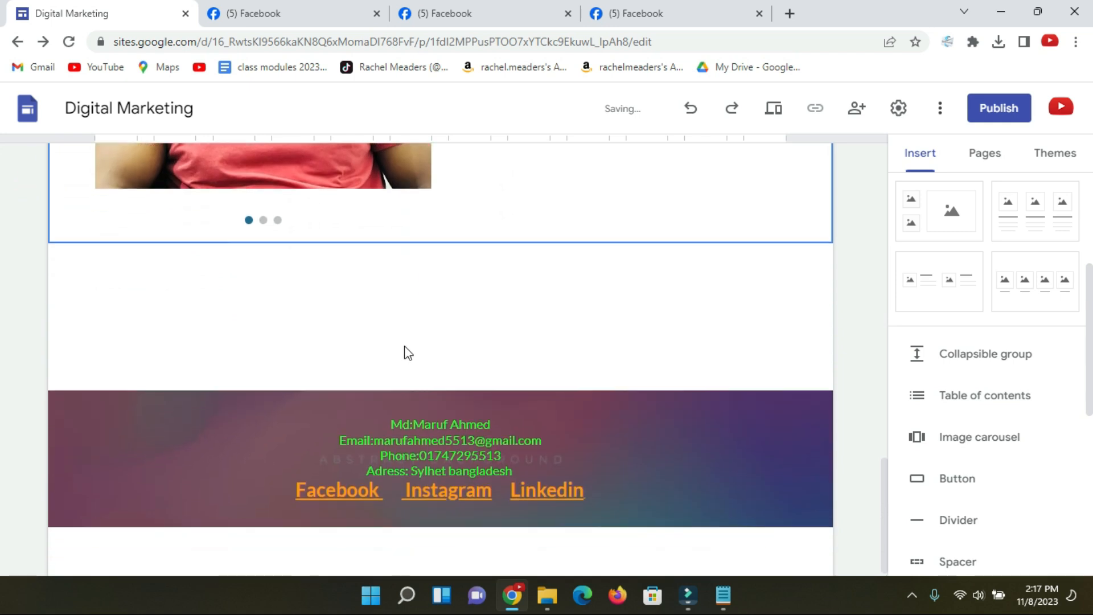
{"action": "scroll", "coordinate": [569, 273], "scroll_direction": "up", "scroll_amount": 4}
{"action": "left_click", "coordinate": [775, 112]}
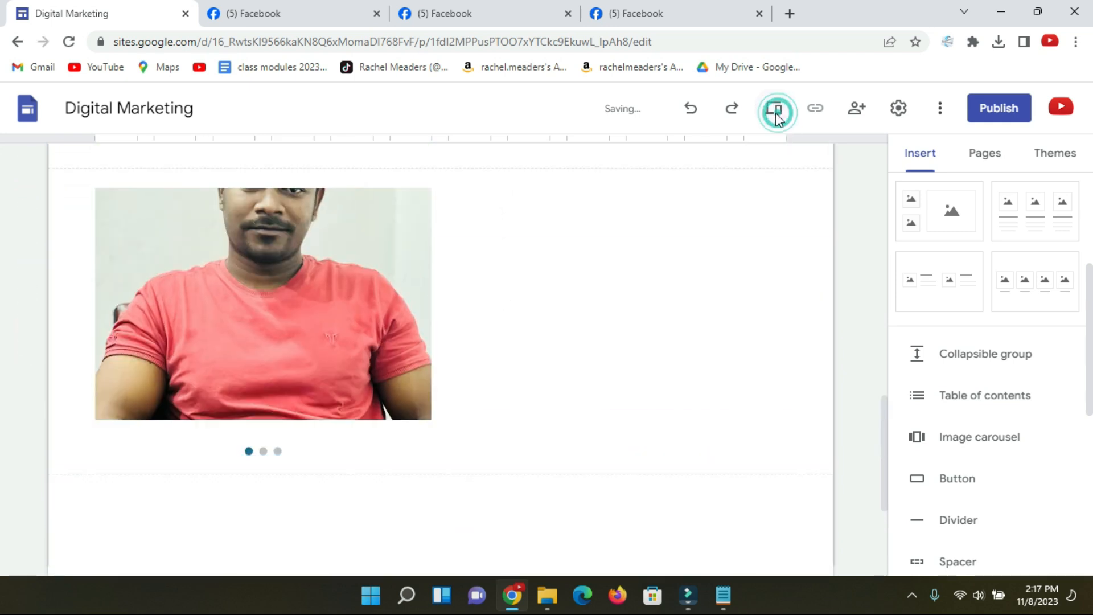
{"action": "scroll", "coordinate": [525, 298], "scroll_direction": "down", "scroll_amount": 10}
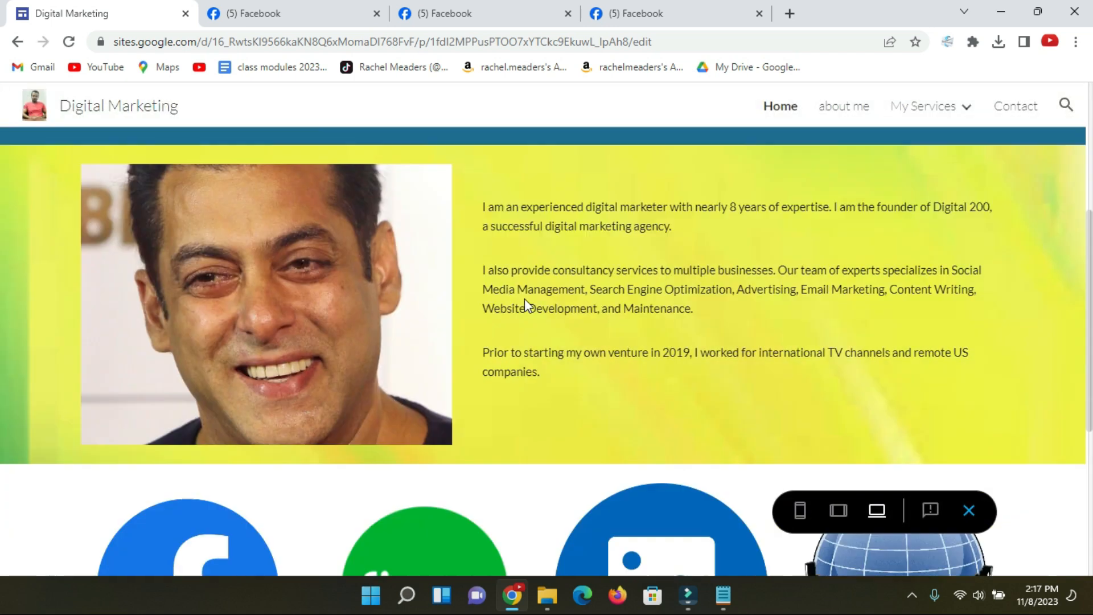
{"action": "scroll", "coordinate": [411, 254], "scroll_direction": "up", "scroll_amount": 4}
{"action": "scroll", "coordinate": [410, 257], "scroll_direction": "up", "scroll_amount": 5}
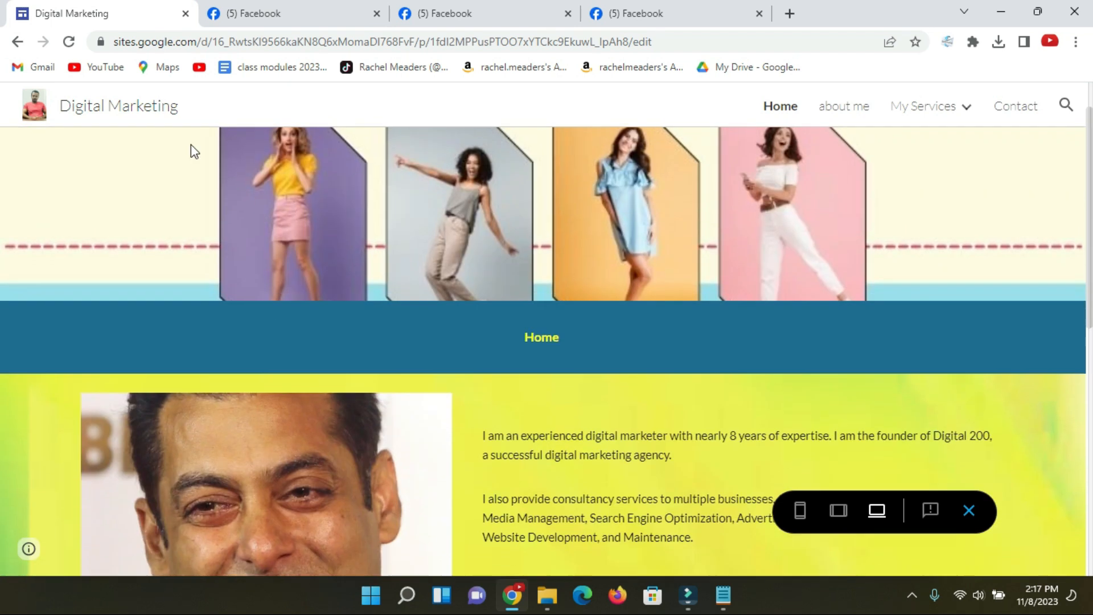
{"action": "left_click", "coordinate": [69, 42]}
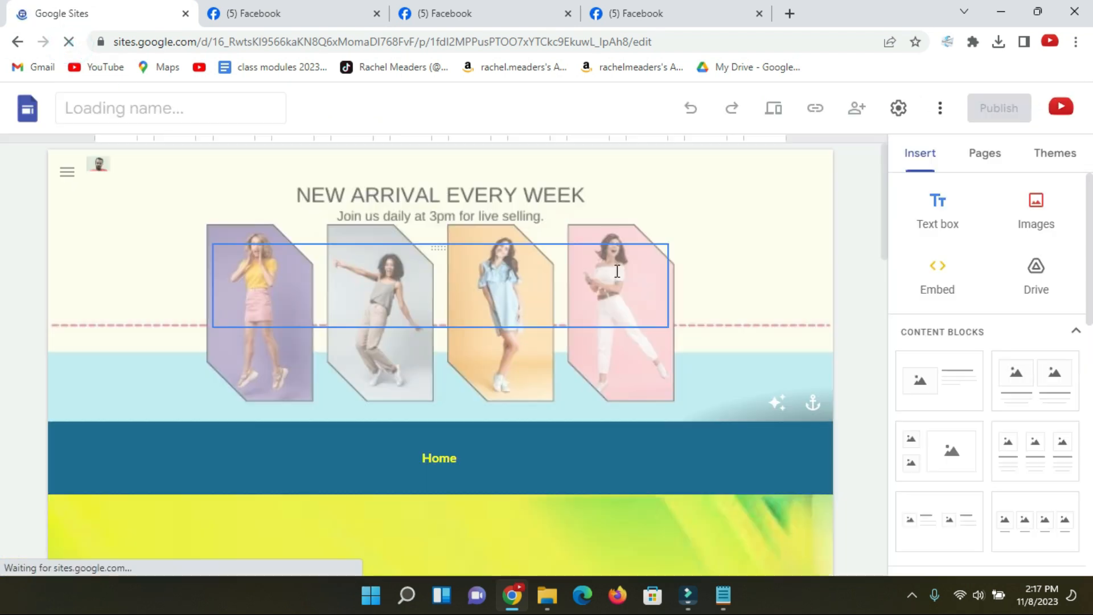
Preview the Home page again and advance the image carousel through to its third photo.
{"action": "scroll", "coordinate": [496, 302], "scroll_direction": "down", "scroll_amount": 8}
{"action": "scroll", "coordinate": [487, 299], "scroll_direction": "down", "scroll_amount": 5}
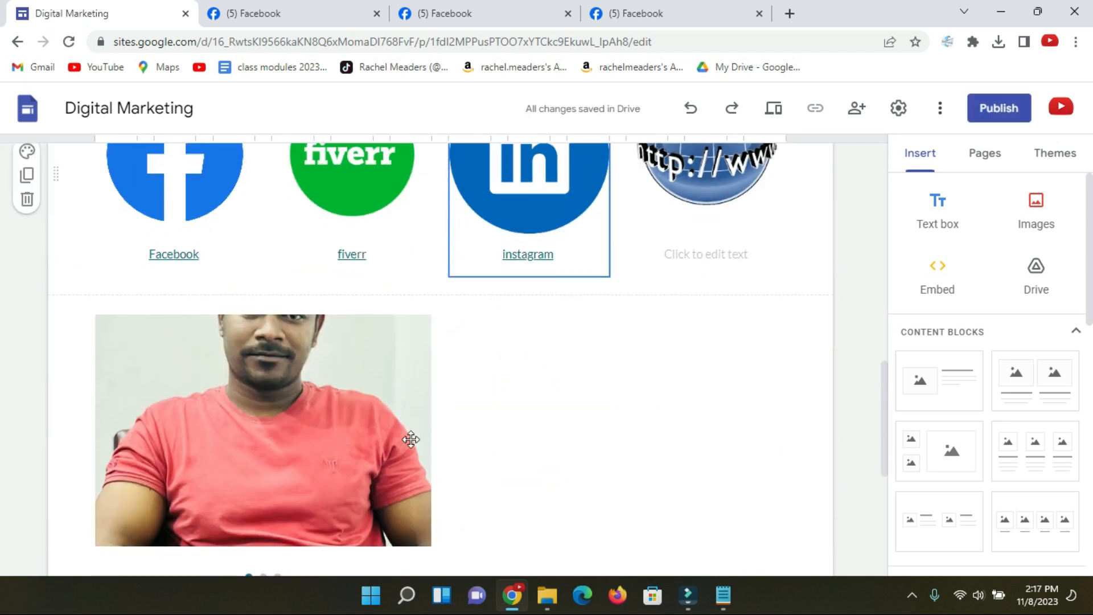
{"action": "scroll", "coordinate": [411, 439], "scroll_direction": "down", "scroll_amount": 5}
{"action": "scroll", "coordinate": [466, 370], "scroll_direction": "up", "scroll_amount": 6}
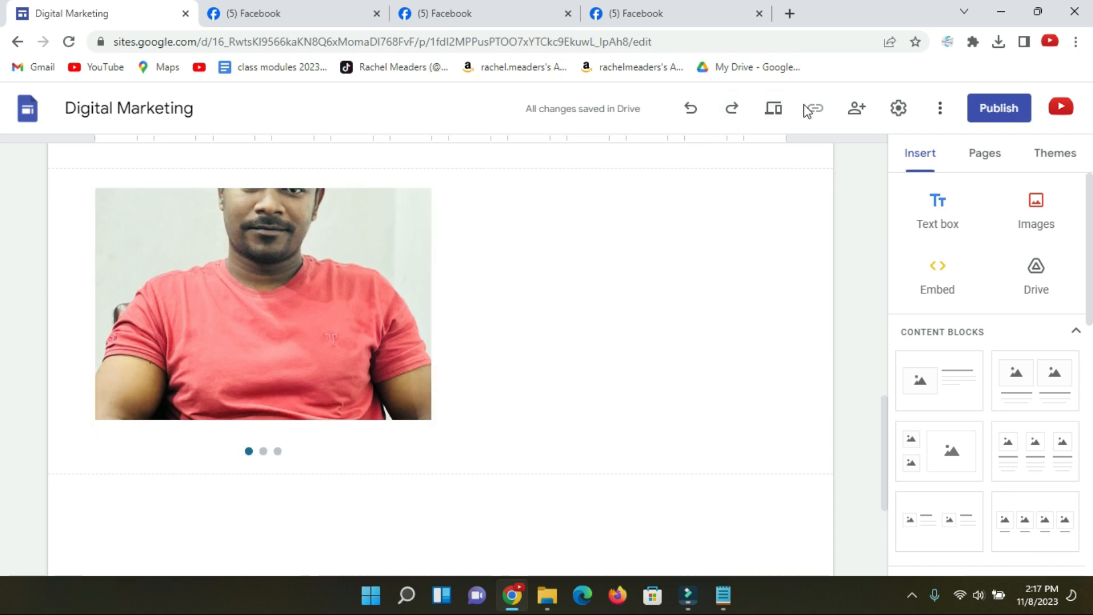
{"action": "left_click", "coordinate": [775, 111]}
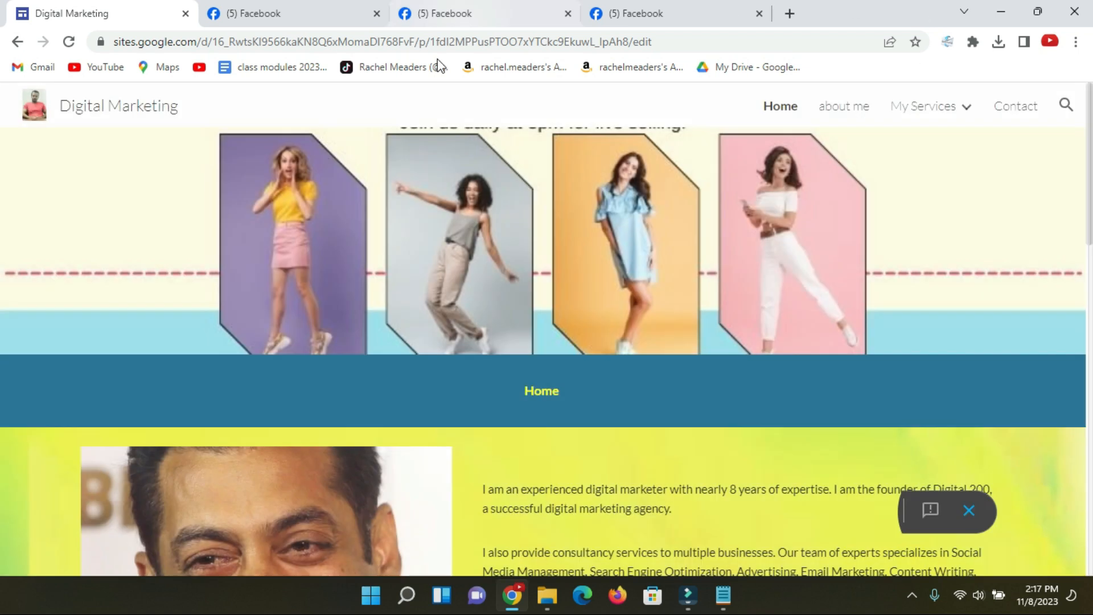
{"action": "scroll", "coordinate": [449, 350], "scroll_direction": "down", "scroll_amount": 15}
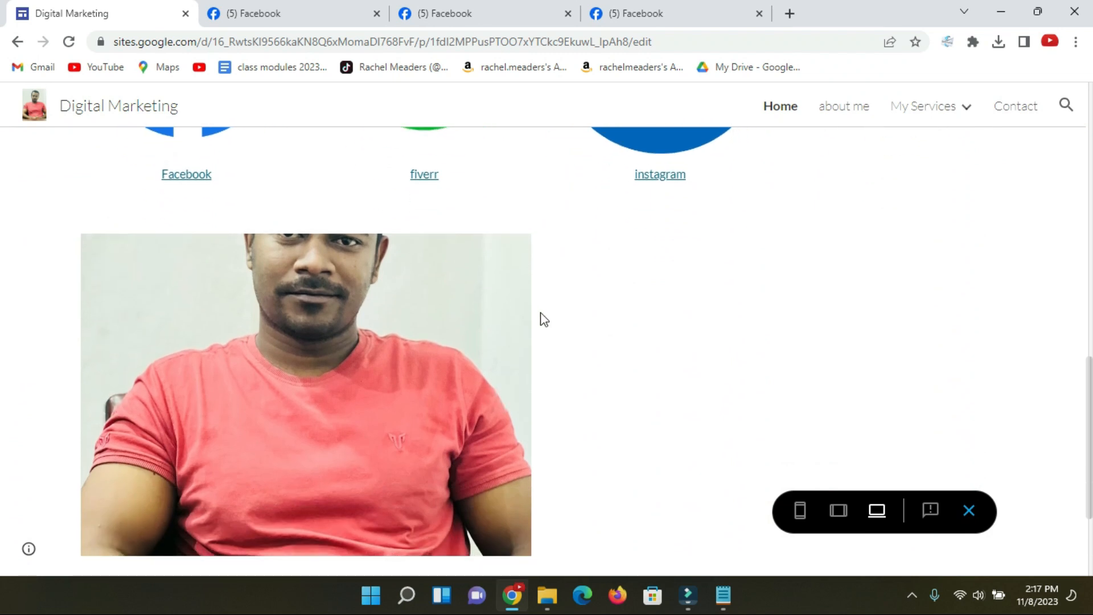
{"action": "scroll", "coordinate": [550, 314], "scroll_direction": "up", "scroll_amount": 1}
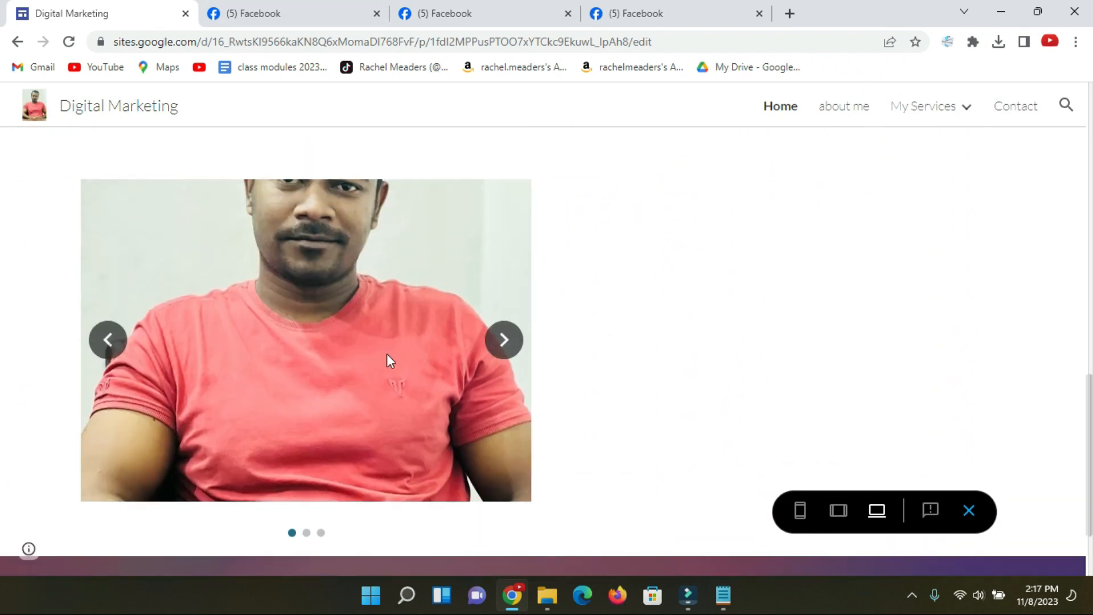
{"action": "left_click", "coordinate": [503, 342]}
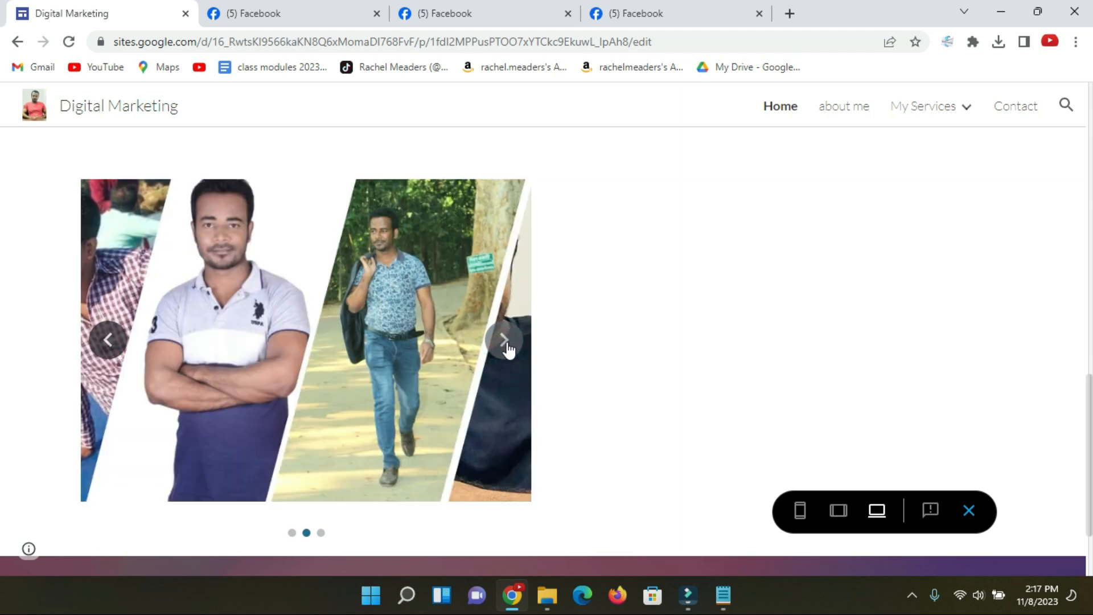
{"action": "left_click", "coordinate": [504, 342]}
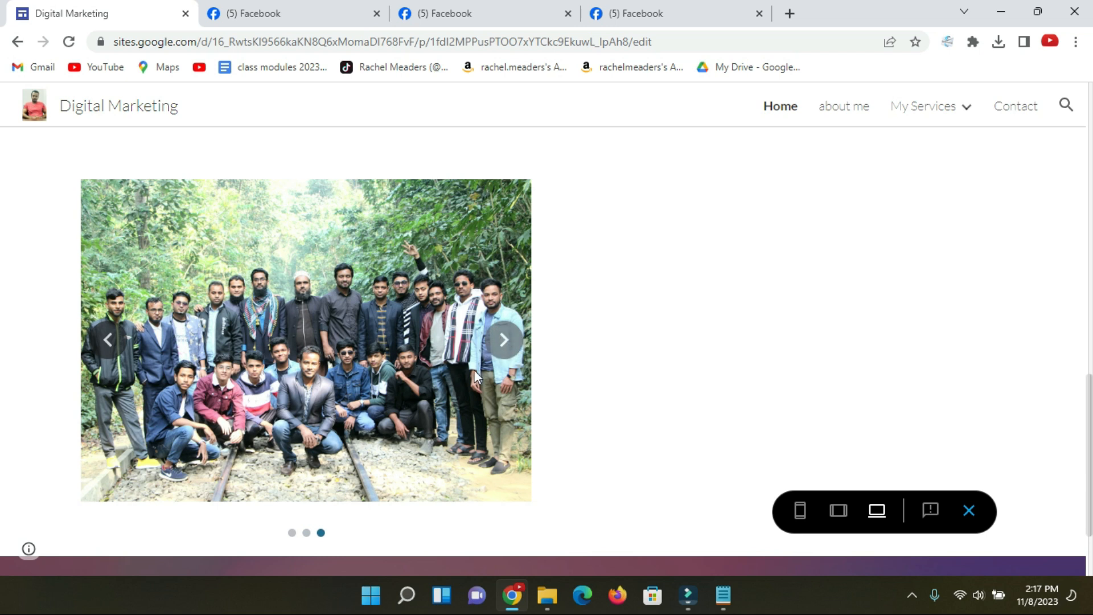
Check the previewed page from the captioned logos past the carousel to the footer, and return to editing.
{"action": "scroll", "coordinate": [387, 343], "scroll_direction": "up", "scroll_amount": 7}
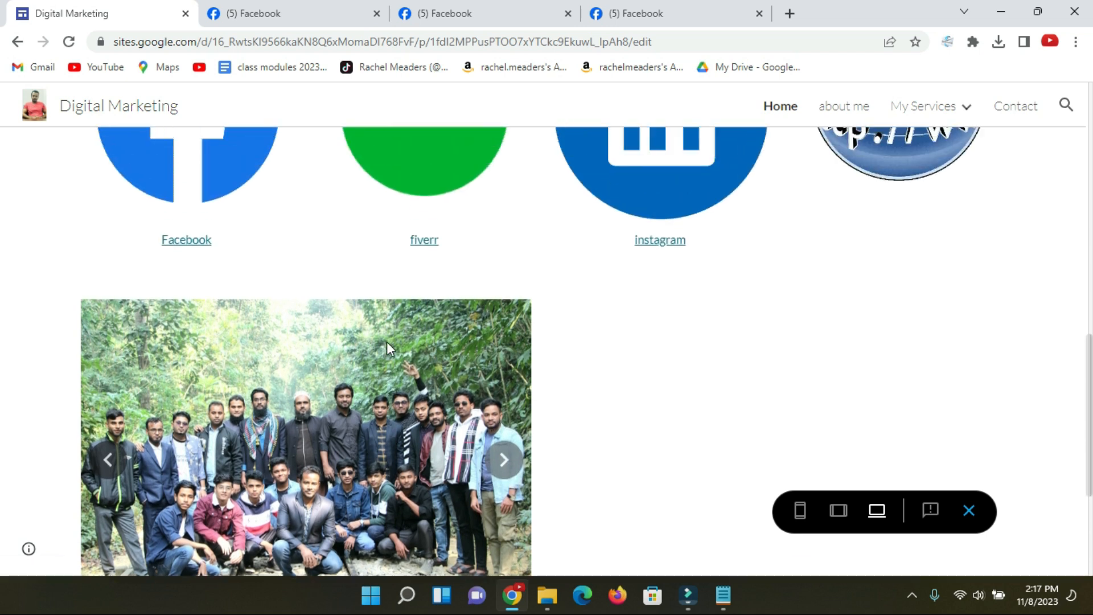
{"action": "scroll", "coordinate": [392, 335], "scroll_direction": "up", "scroll_amount": 3}
{"action": "scroll", "coordinate": [412, 328], "scroll_direction": "down", "scroll_amount": 10}
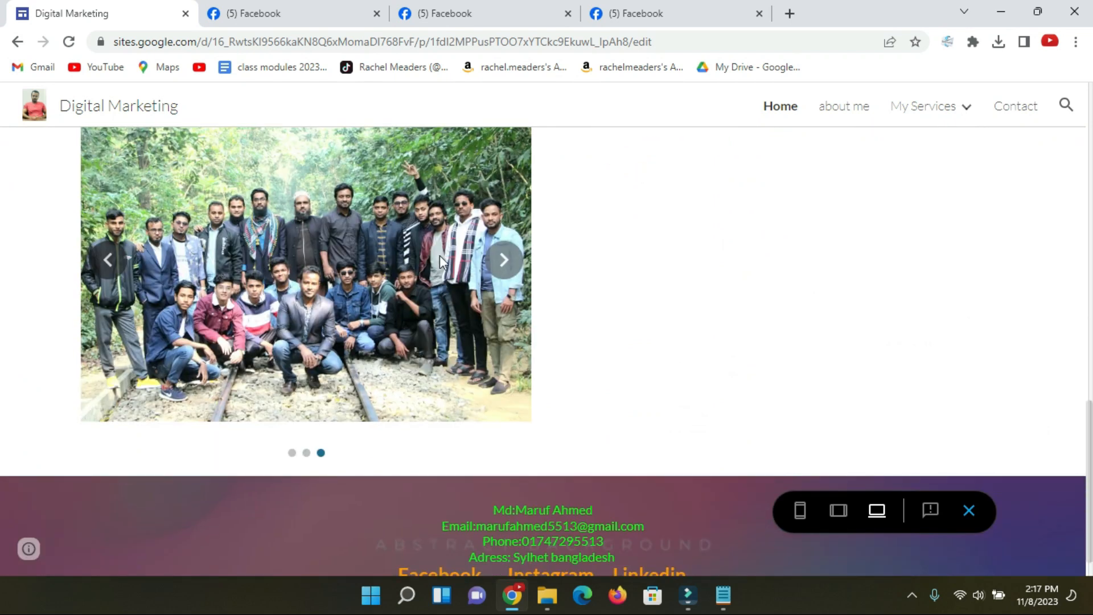
{"action": "scroll", "coordinate": [354, 300], "scroll_direction": "up", "scroll_amount": 1}
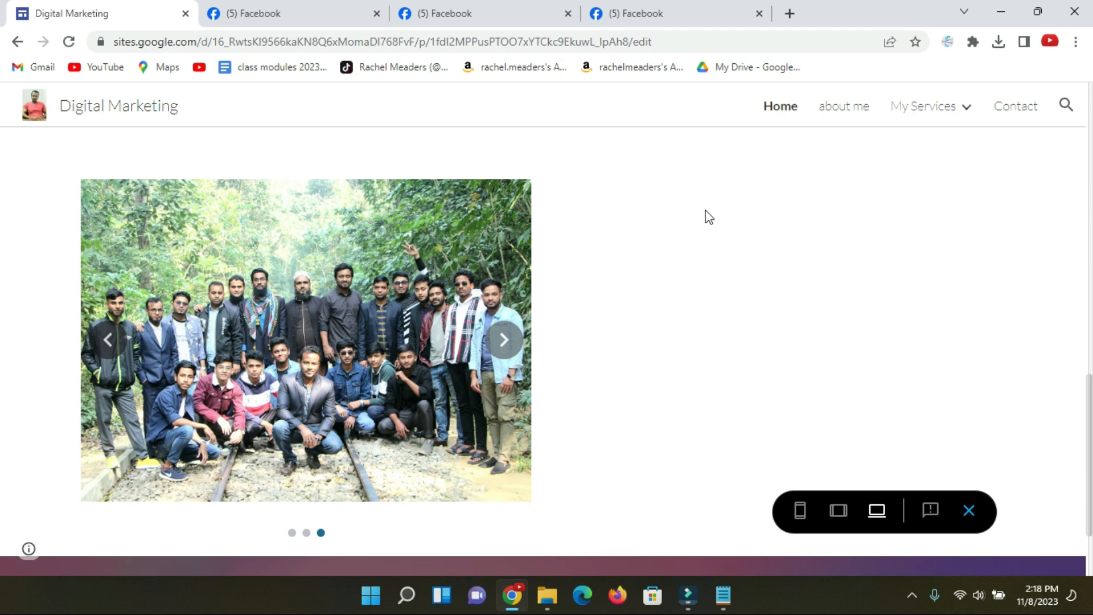
{"action": "left_click", "coordinate": [969, 511]}
Shift the carousel toward the middle of its section and upload the ranger-4df6c1b6 image from the protfullio background images as the section background.
{"action": "scroll", "coordinate": [473, 338], "scroll_direction": "down", "scroll_amount": 10}
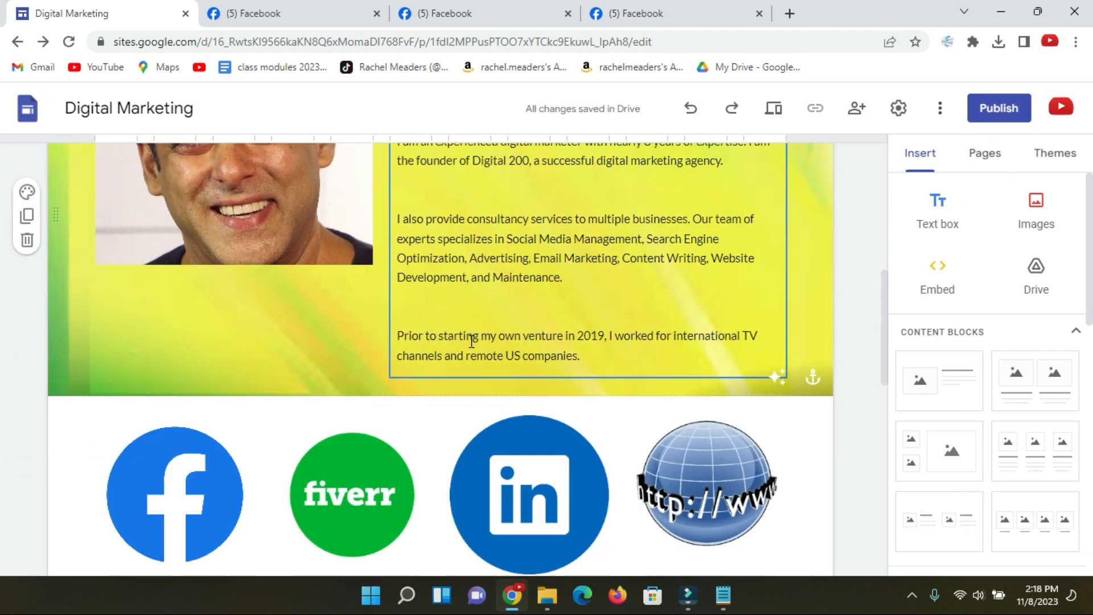
{"action": "left_click_drag", "start_coordinate": [290, 339], "coordinate": [408, 350]}
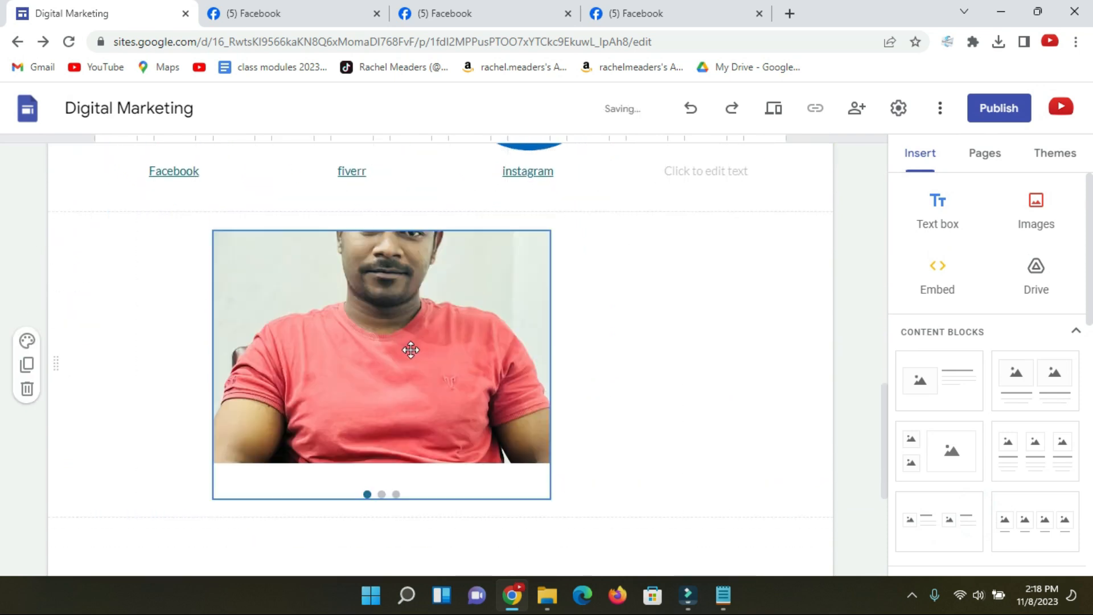
{"action": "left_click", "coordinate": [28, 341]}
{"action": "left_click", "coordinate": [146, 491]}
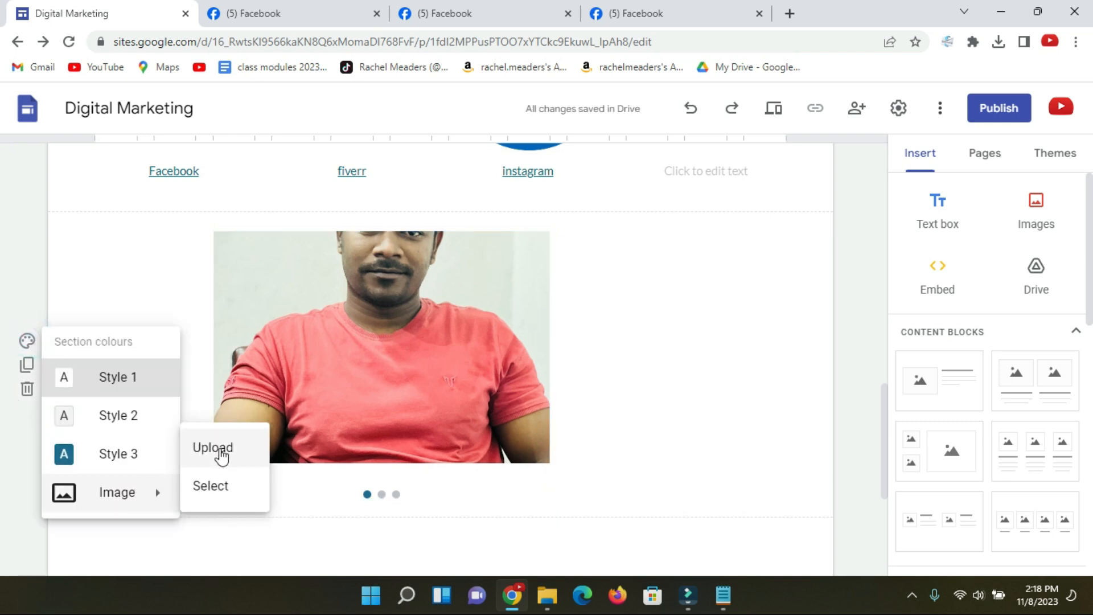
{"action": "left_click", "coordinate": [218, 450]}
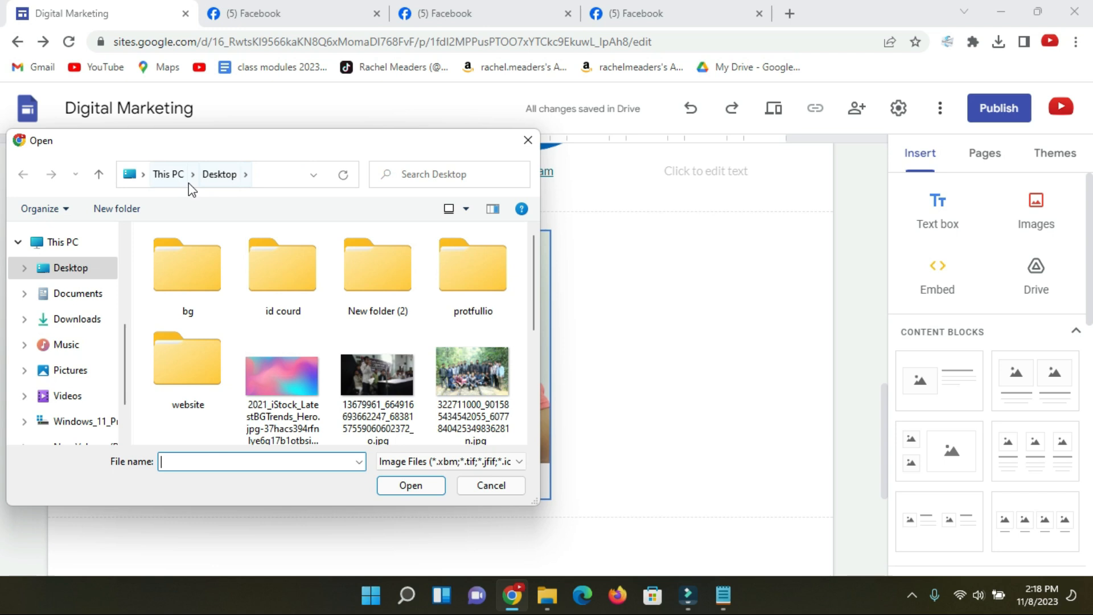
{"action": "double_click", "coordinate": [471, 270]}
{"action": "double_click", "coordinate": [222, 283]}
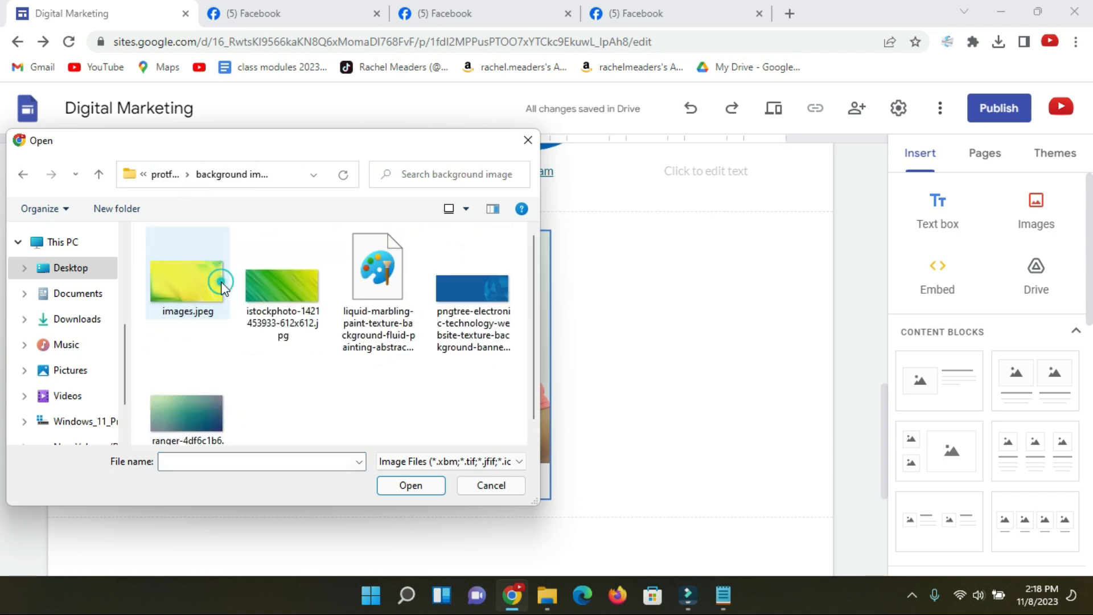
{"action": "left_click", "coordinate": [196, 416]}
{"action": "left_click", "coordinate": [419, 484]}
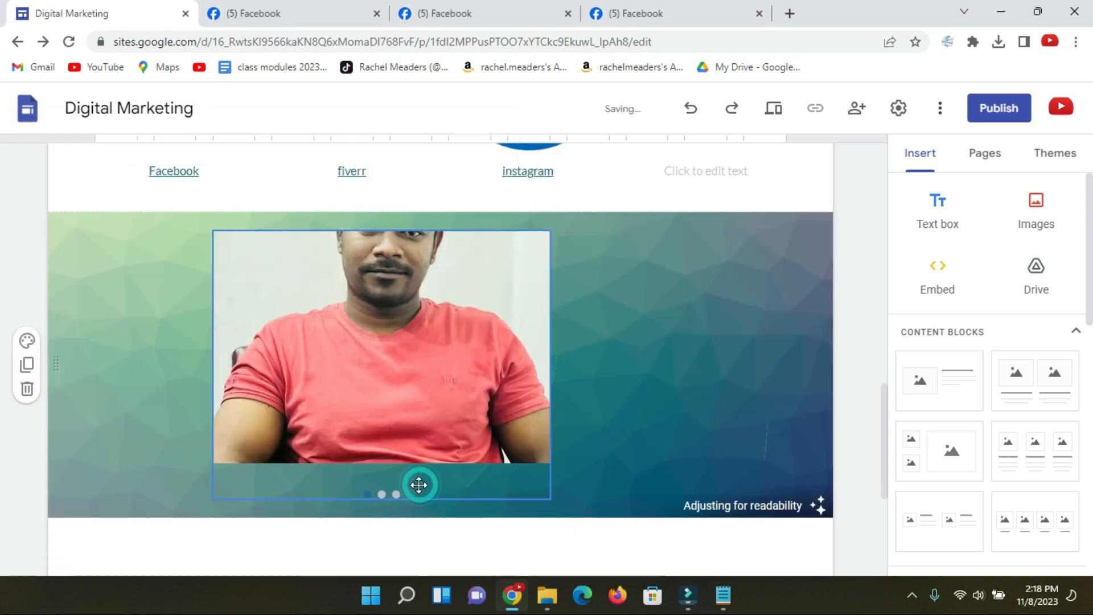
Look over the carousel section and the footer, and review the insertable elements from Collapsible group through Slides.
{"action": "scroll", "coordinate": [866, 328], "scroll_direction": "down", "scroll_amount": 3}
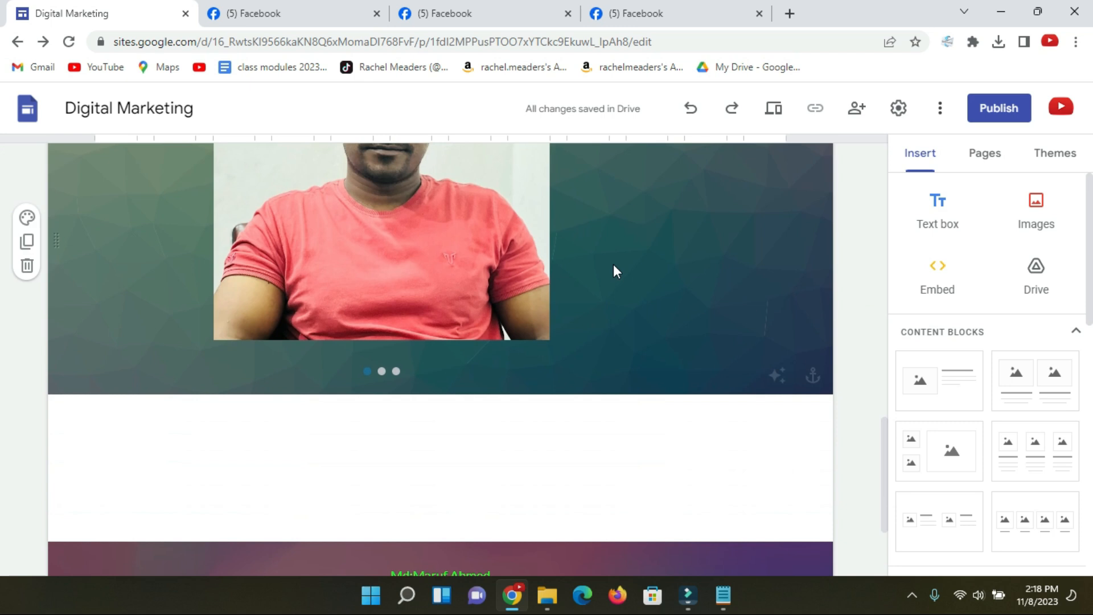
{"action": "scroll", "coordinate": [470, 421], "scroll_direction": "down", "scroll_amount": 3}
{"action": "scroll", "coordinate": [472, 393], "scroll_direction": "up", "scroll_amount": 7}
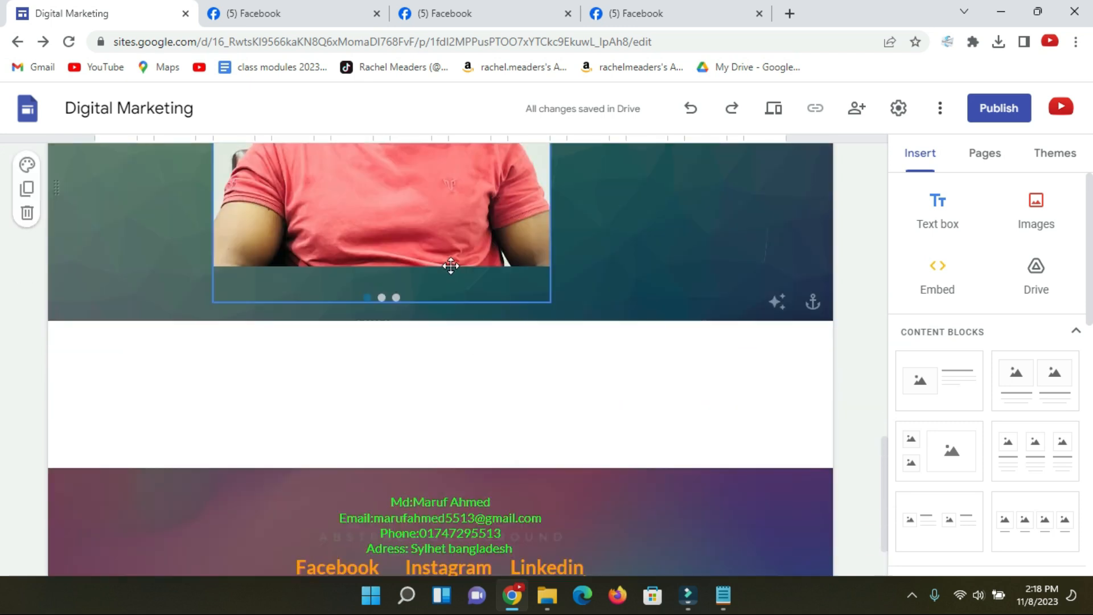
{"action": "scroll", "coordinate": [461, 379], "scroll_direction": "down", "scroll_amount": 3}
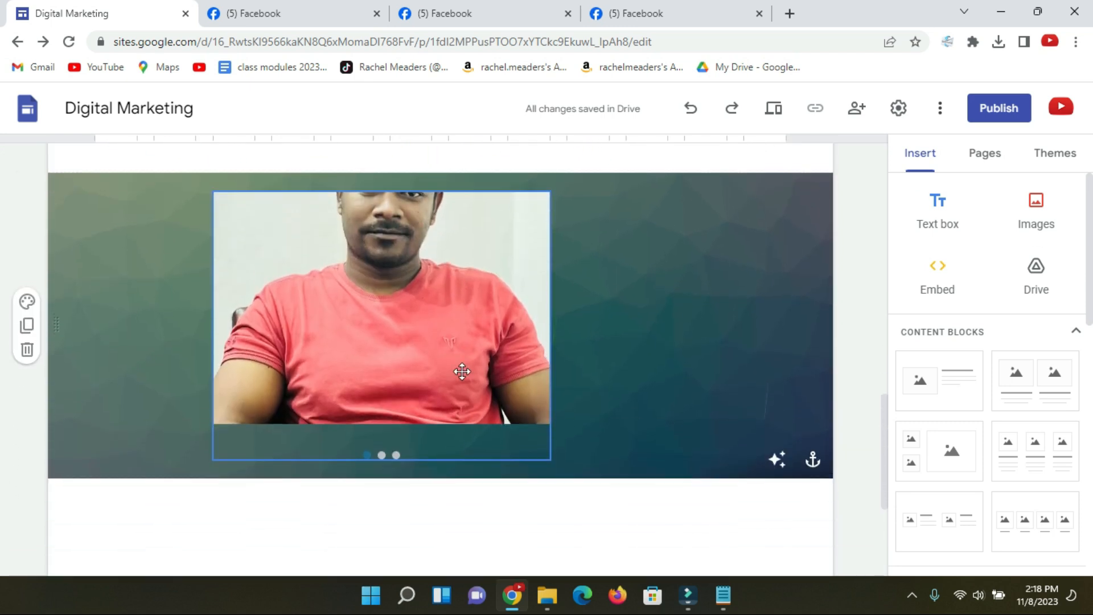
{"action": "scroll", "coordinate": [478, 371], "scroll_direction": "down", "scroll_amount": 3}
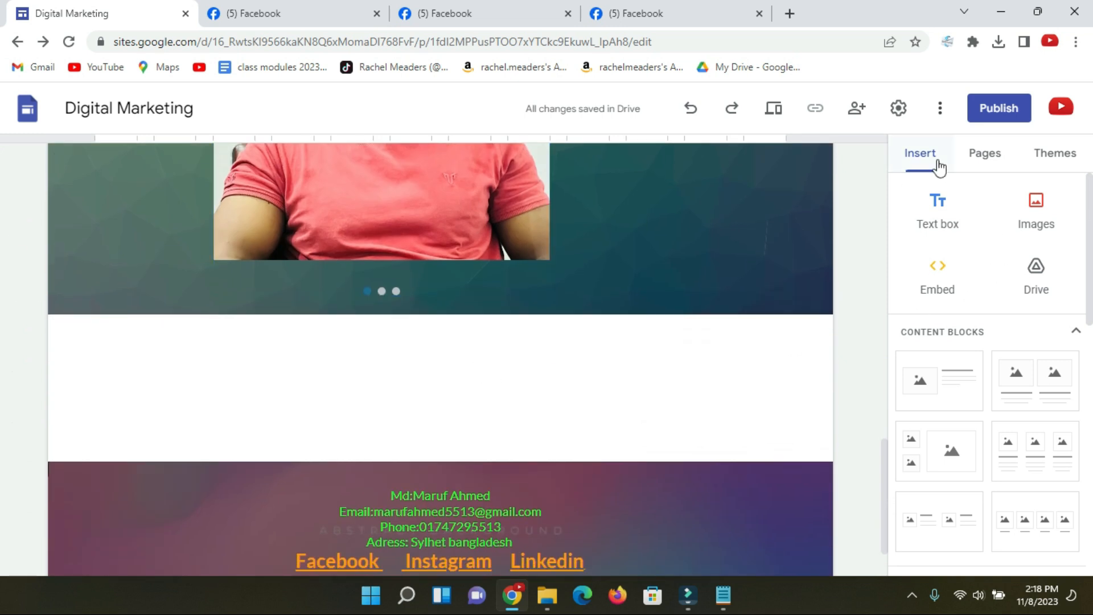
{"action": "scroll", "coordinate": [942, 280], "scroll_direction": "down", "scroll_amount": 3}
{"action": "scroll", "coordinate": [1005, 336], "scroll_direction": "down", "scroll_amount": 2}
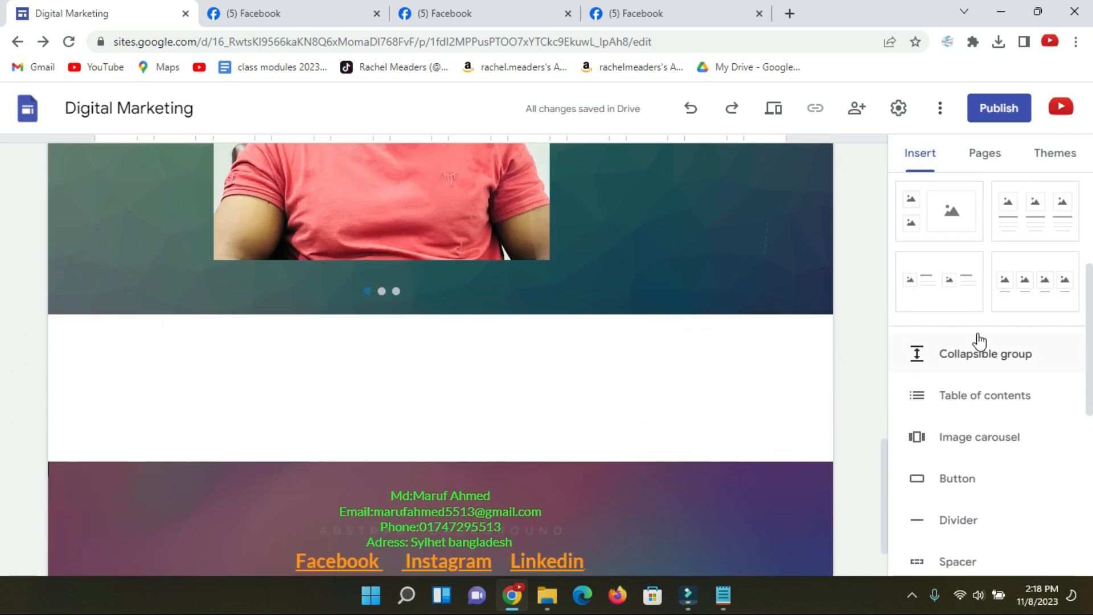
{"action": "scroll", "coordinate": [1002, 322], "scroll_direction": "down", "scroll_amount": 3}
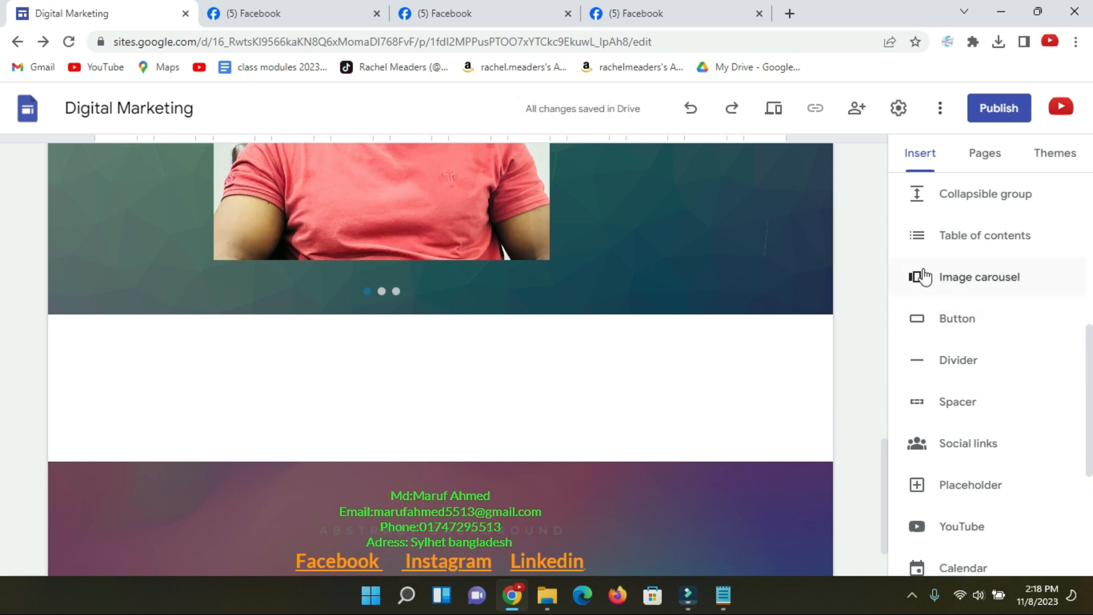
{"action": "scroll", "coordinate": [928, 183], "scroll_direction": "up", "scroll_amount": 5}
{"action": "scroll", "coordinate": [952, 393], "scroll_direction": "down", "scroll_amount": 2}
{"action": "scroll", "coordinate": [951, 392], "scroll_direction": "down", "scroll_amount": 4}
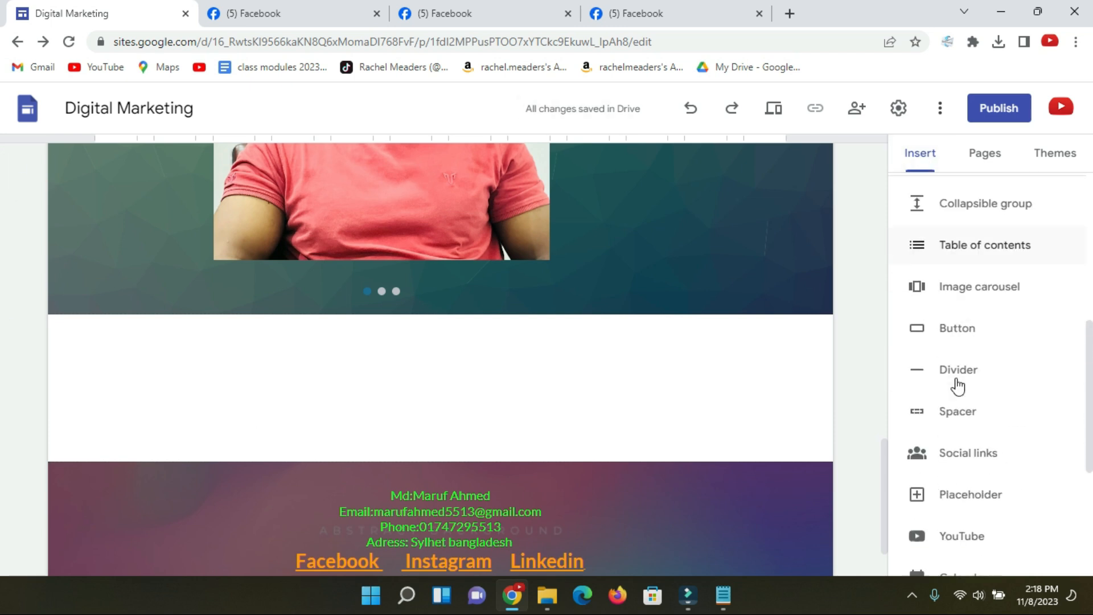
{"action": "scroll", "coordinate": [972, 332], "scroll_direction": "down", "scroll_amount": 3}
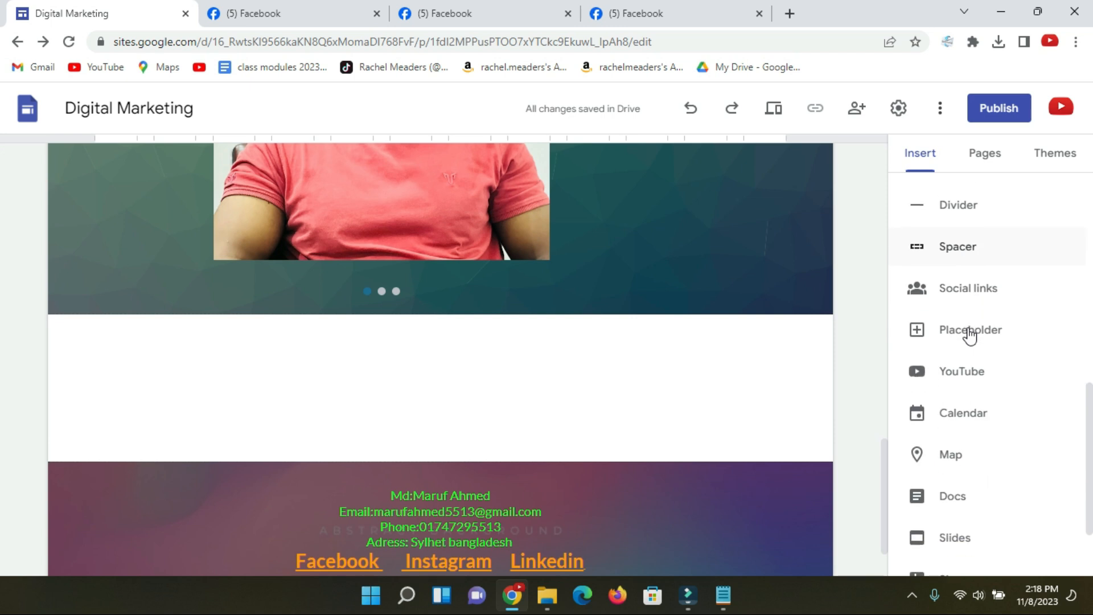
Search YouTube for the freelancer's name and insert the video "Digital Marketing Live Class -01 Basic Discussion" below the carousel.
{"action": "left_click", "coordinate": [970, 368]}
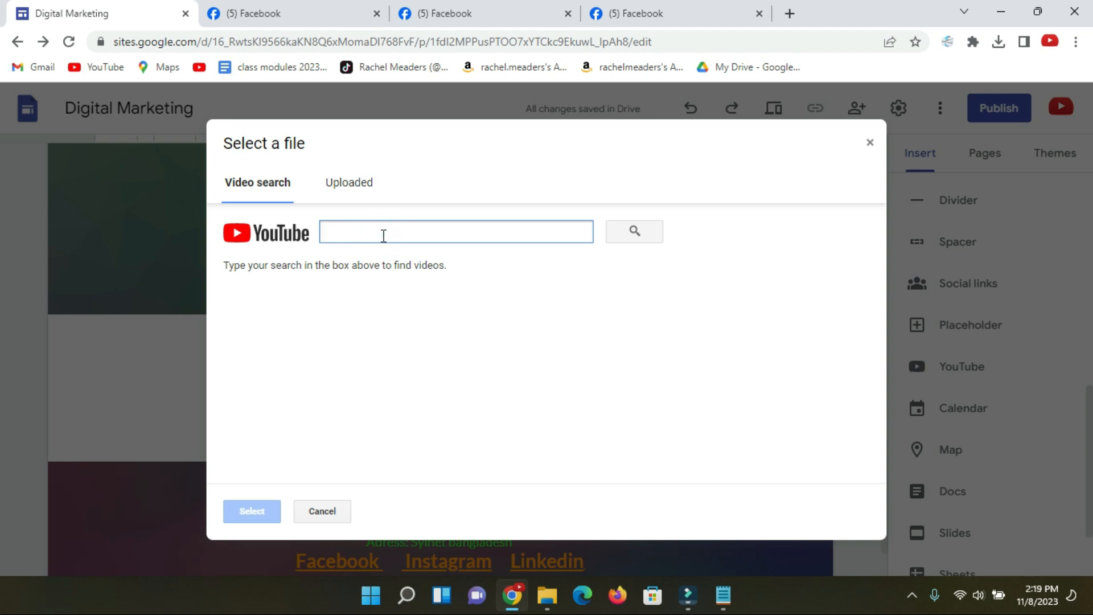
{"action": "type", "text": "maruf ahmed freelancer"}
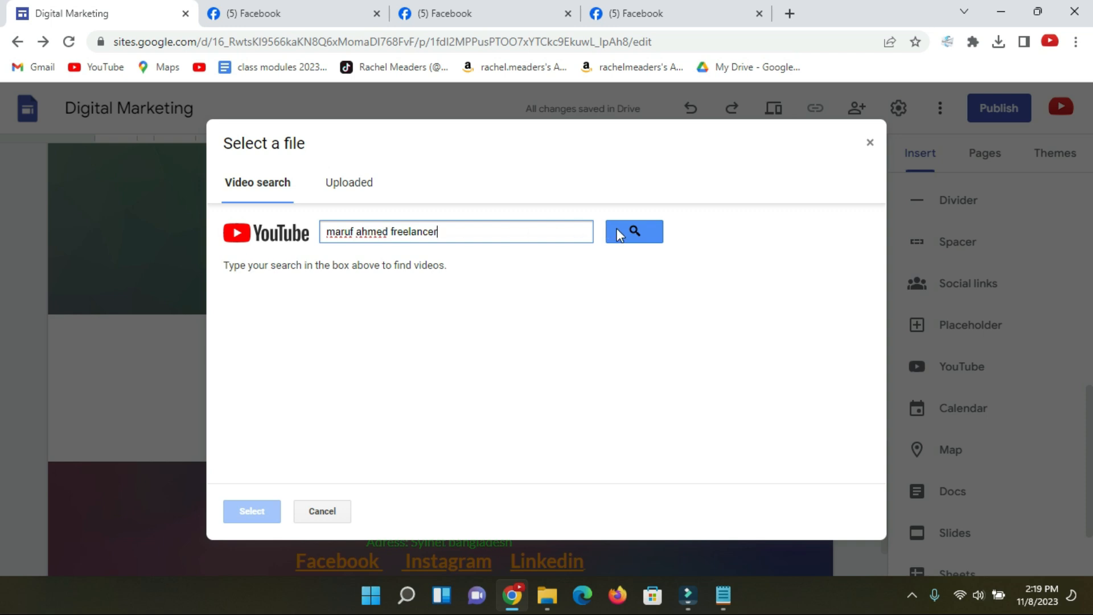
{"action": "left_click", "coordinate": [633, 233]}
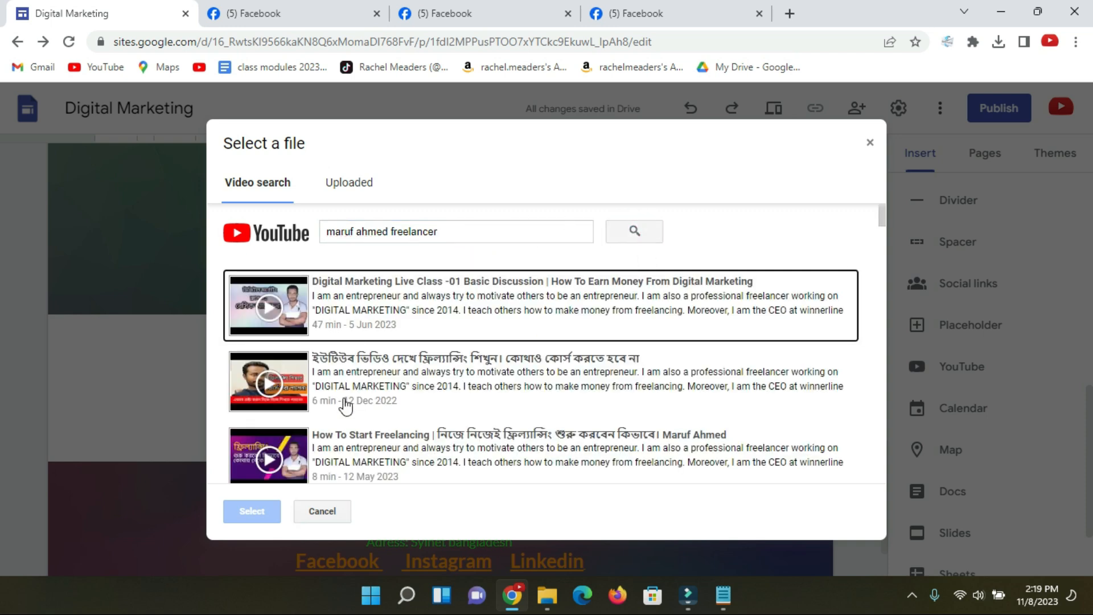
{"action": "left_click", "coordinate": [325, 306]}
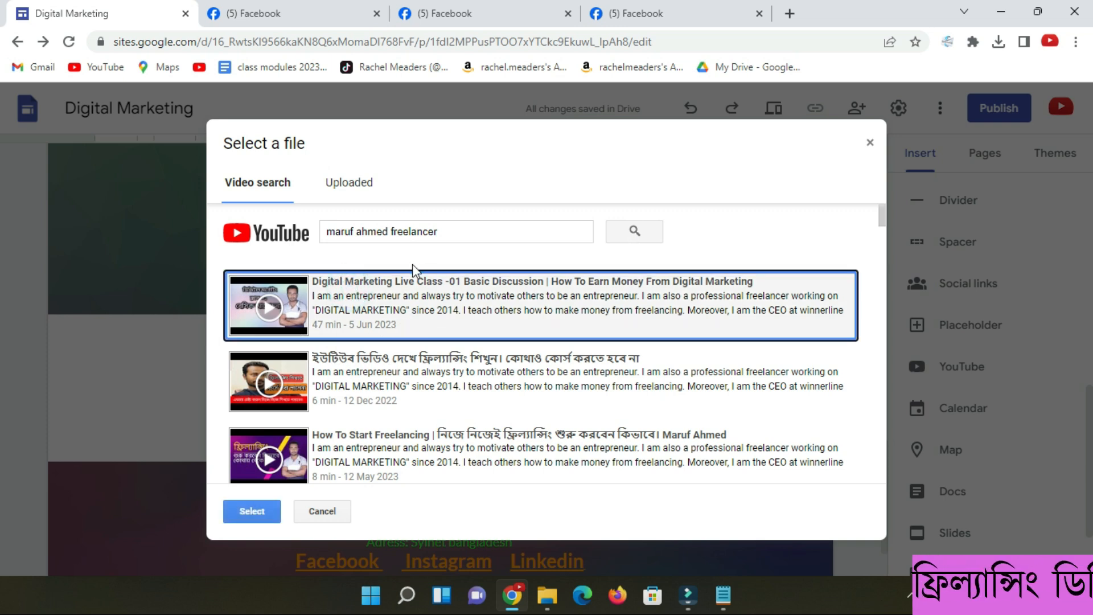
{"action": "left_click", "coordinate": [256, 512]}
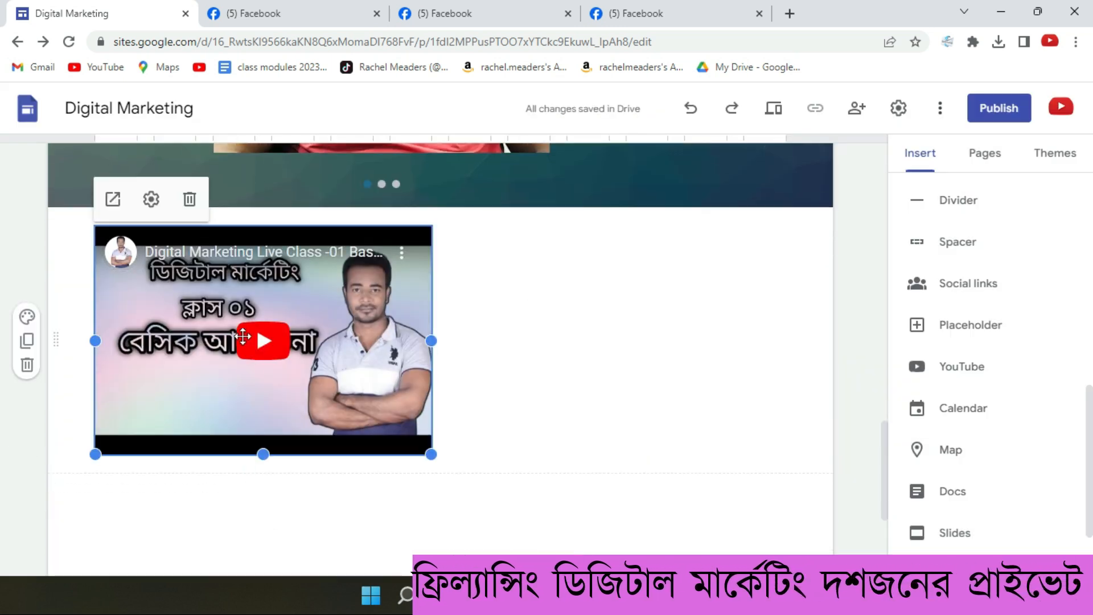
Shift the YouTube video toward the middle of its section and upload a yellow-green abstract image as the section background.
{"action": "left_click_drag", "start_coordinate": [255, 299], "coordinate": [434, 319]}
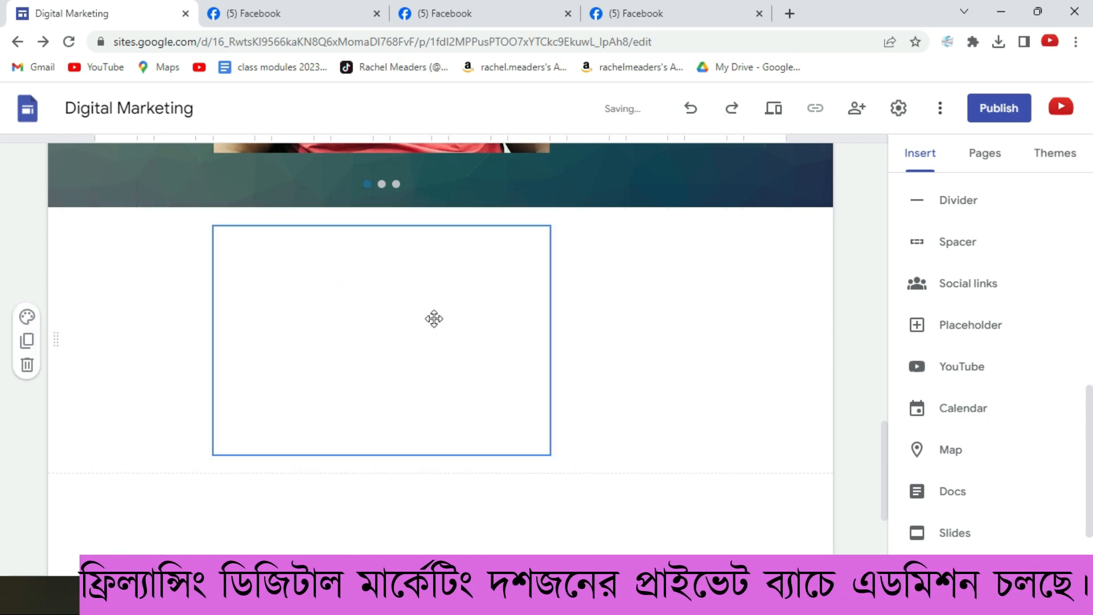
{"action": "left_click", "coordinate": [29, 318]}
{"action": "left_click", "coordinate": [122, 470]}
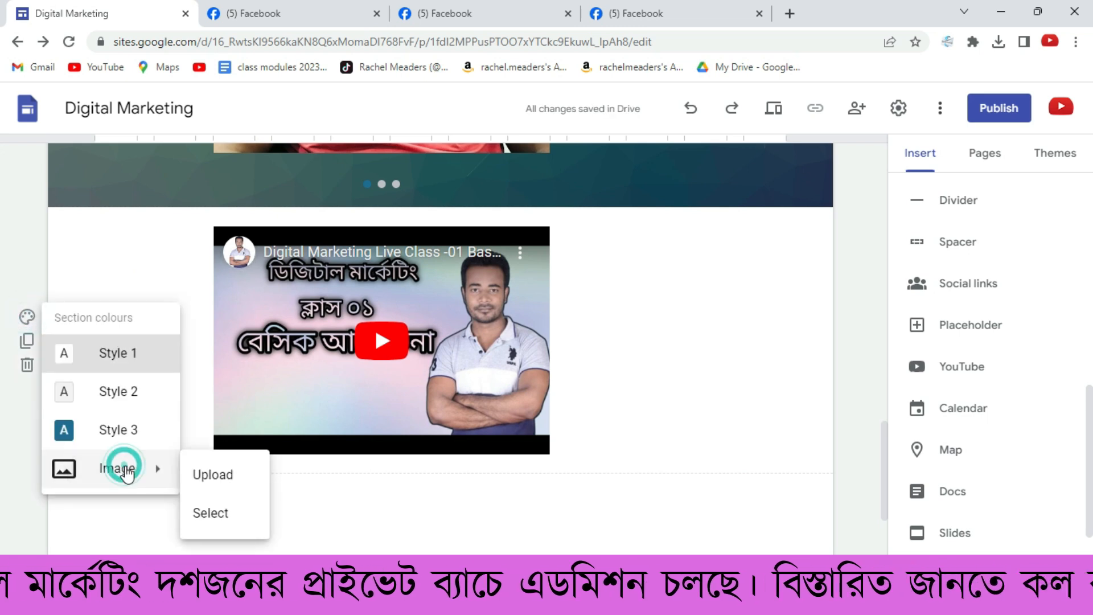
{"action": "left_click", "coordinate": [219, 476]}
{"action": "left_click", "coordinate": [195, 289]}
{"action": "left_click", "coordinate": [394, 489]}
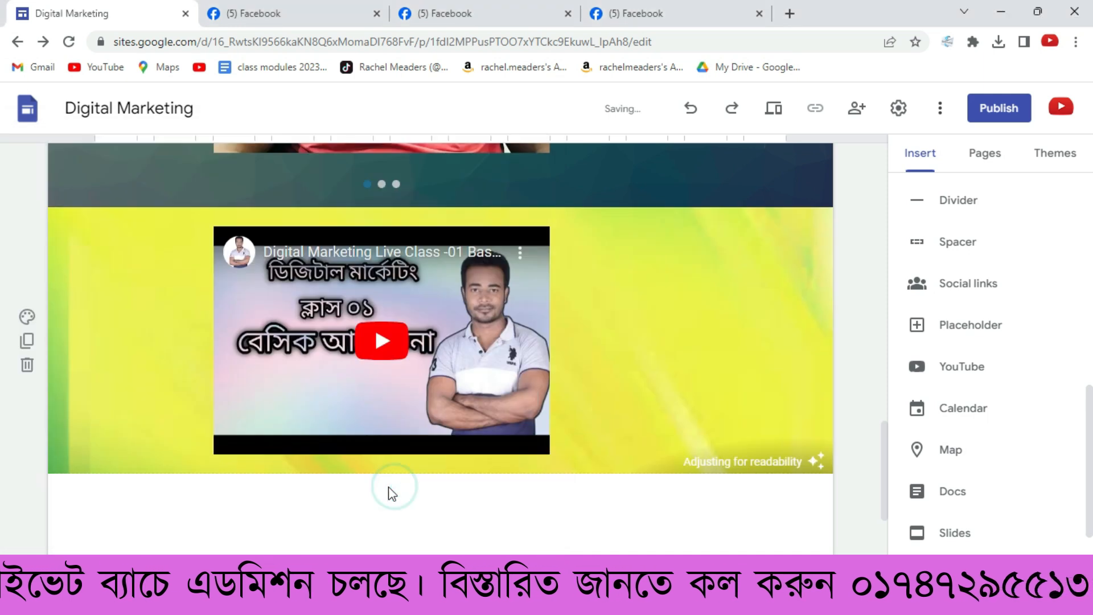
Preview the Home page, check it from the header past the logos, carousel and YouTube video to the footer, and return to editing.
{"action": "left_click", "coordinate": [769, 109]}
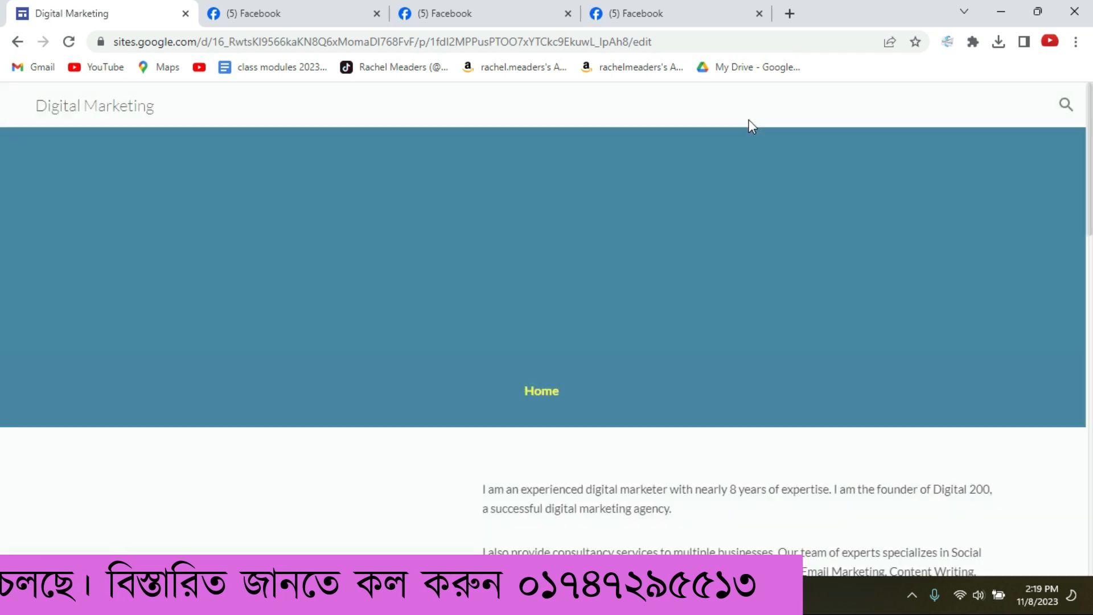
{"action": "scroll", "coordinate": [580, 324], "scroll_direction": "down", "scroll_amount": 15}
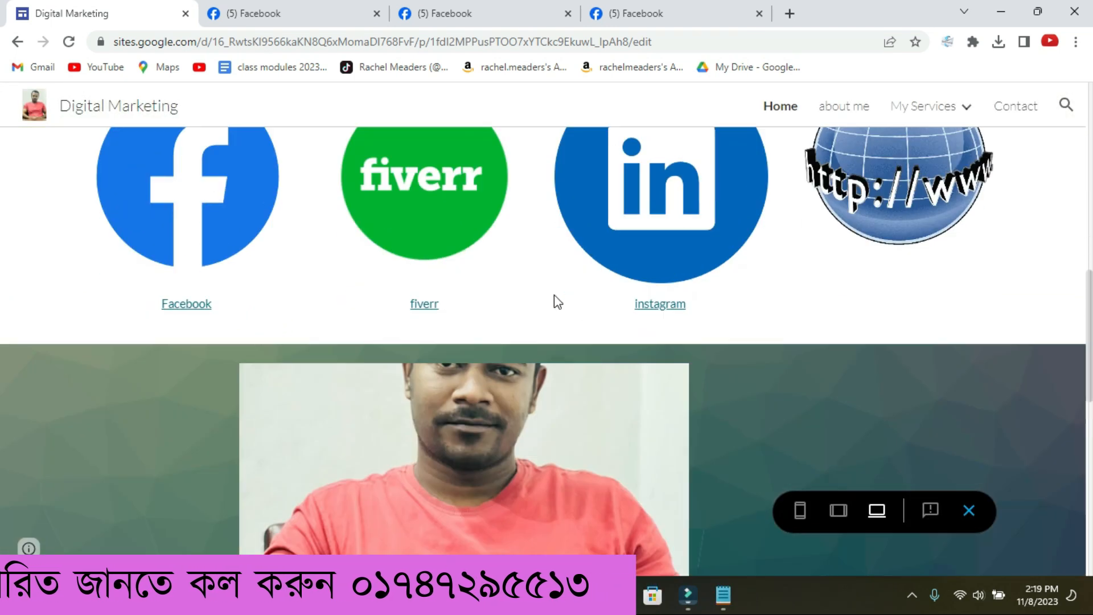
{"action": "scroll", "coordinate": [555, 292], "scroll_direction": "down", "scroll_amount": 3}
{"action": "scroll", "coordinate": [555, 291], "scroll_direction": "up", "scroll_amount": 10}
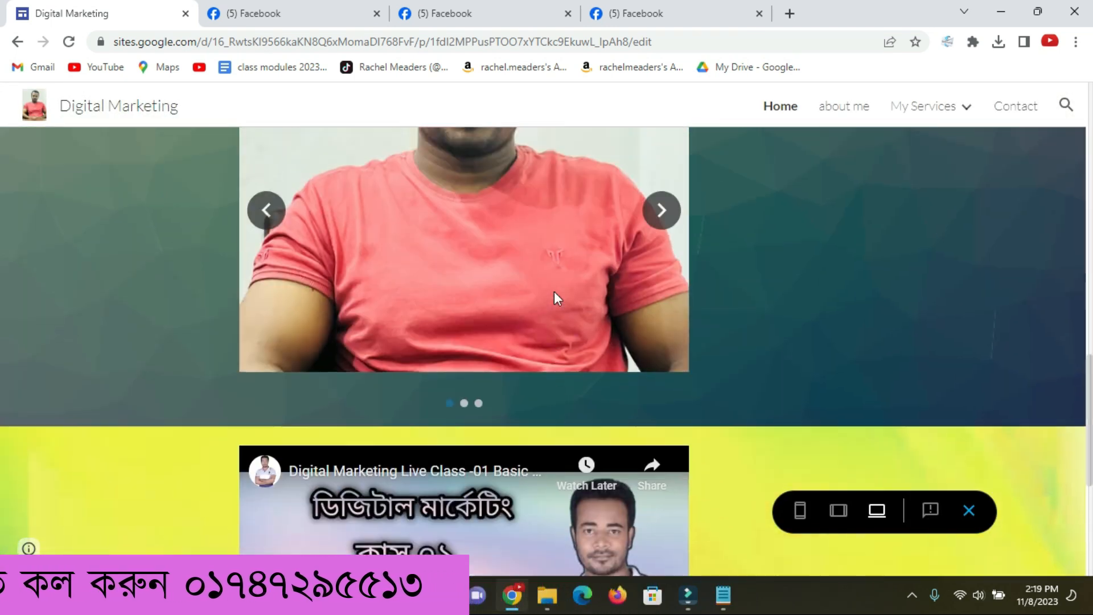
{"action": "scroll", "coordinate": [517, 301], "scroll_direction": "up", "scroll_amount": 8}
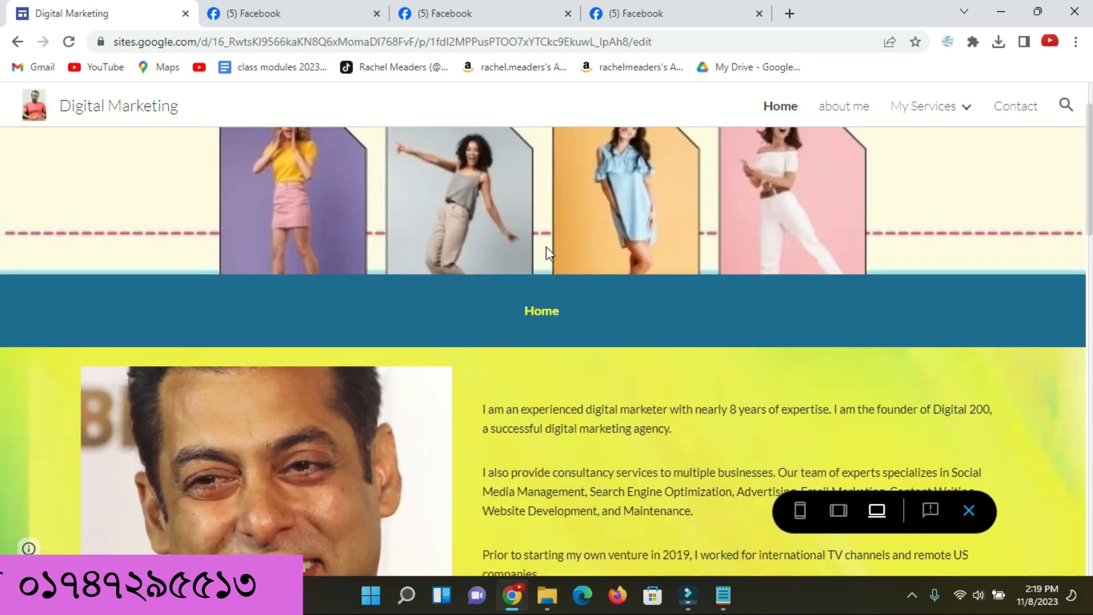
{"action": "scroll", "coordinate": [466, 382], "scroll_direction": "down", "scroll_amount": 8}
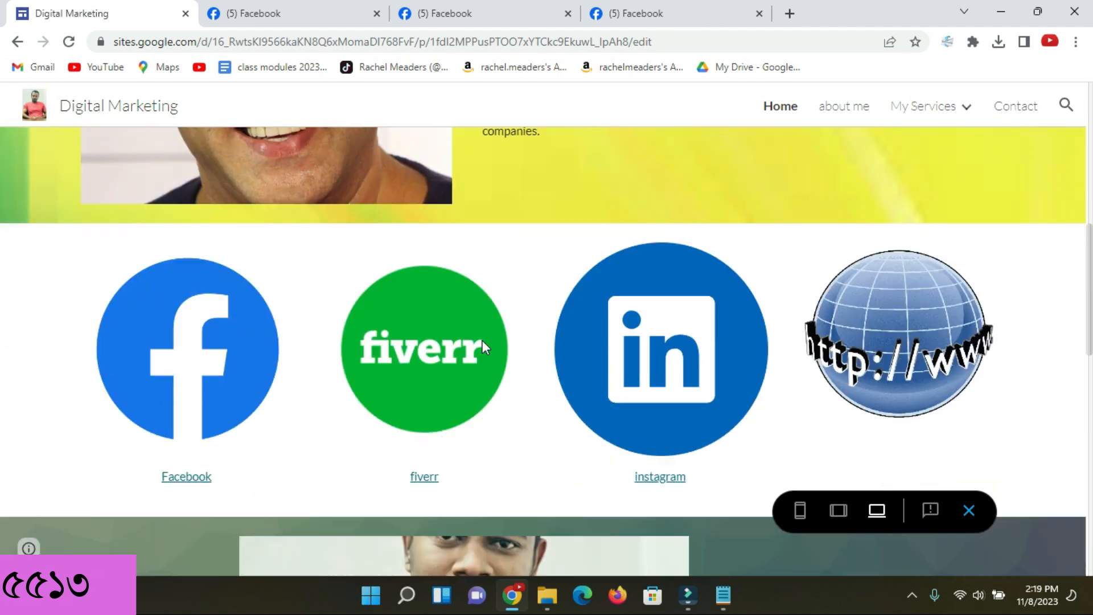
{"action": "scroll", "coordinate": [757, 313], "scroll_direction": "down", "scroll_amount": 7}
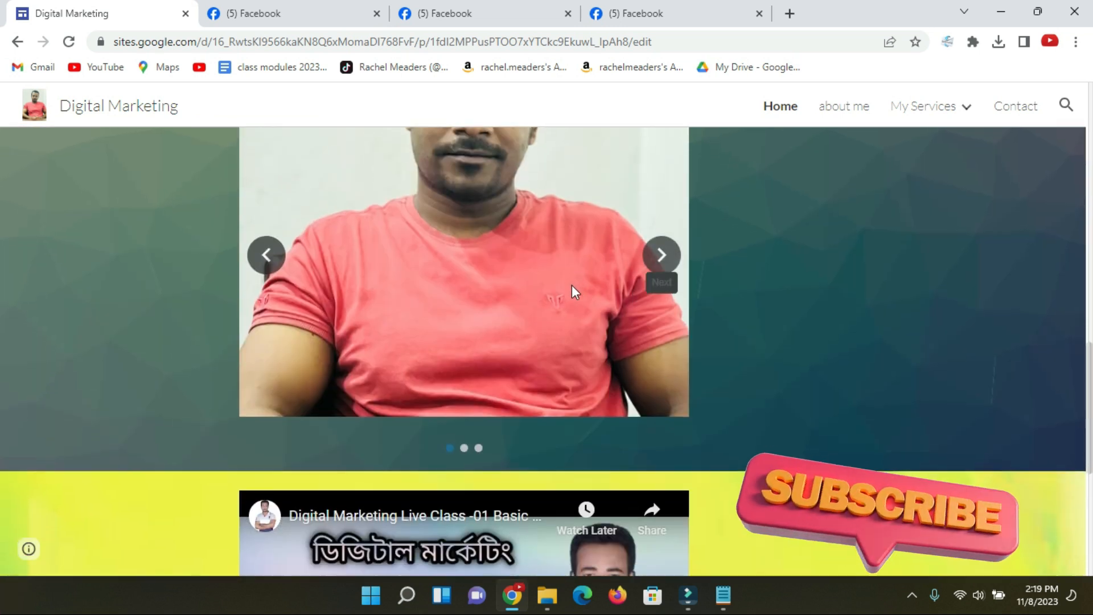
{"action": "scroll", "coordinate": [572, 284], "scroll_direction": "down", "scroll_amount": 5}
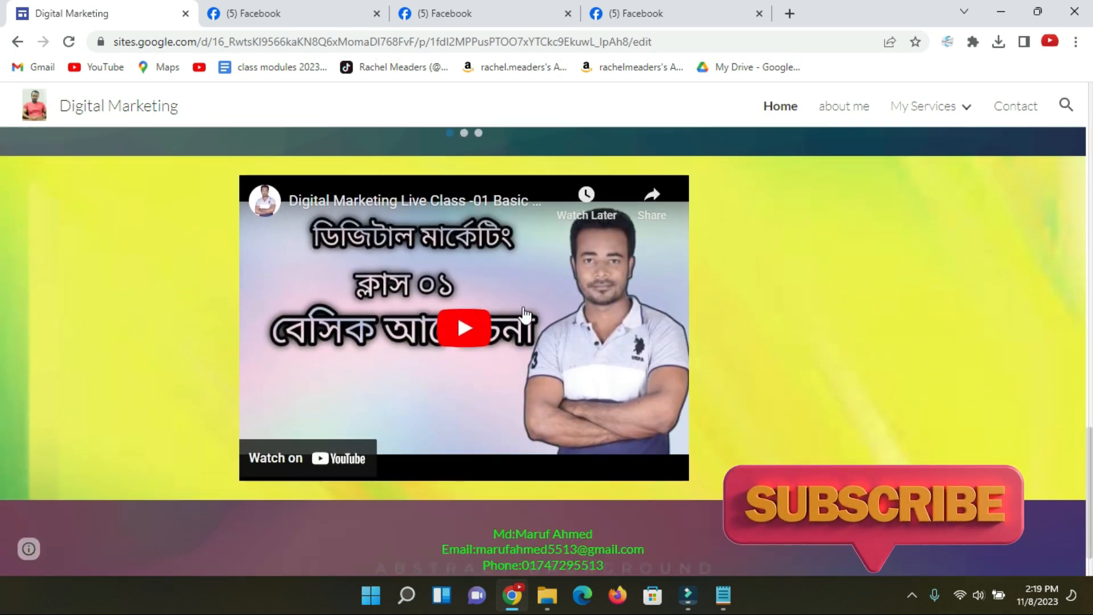
{"action": "scroll", "coordinate": [493, 299], "scroll_direction": "down", "scroll_amount": 1}
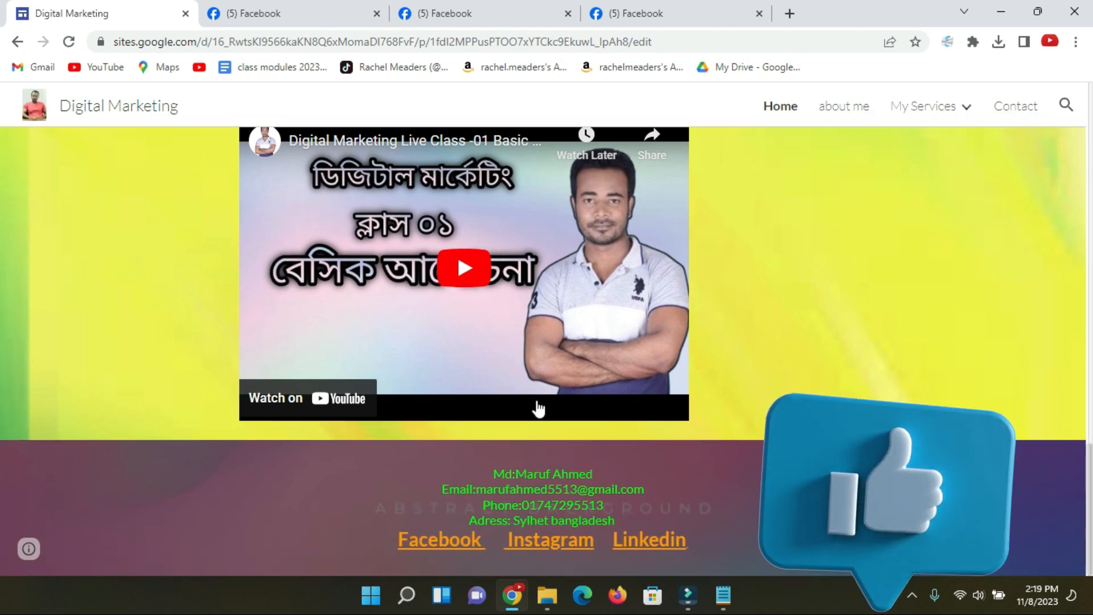
{"action": "scroll", "coordinate": [478, 392], "scroll_direction": "up", "scroll_amount": 3}
{"action": "scroll", "coordinate": [491, 406], "scroll_direction": "down", "scroll_amount": 3}
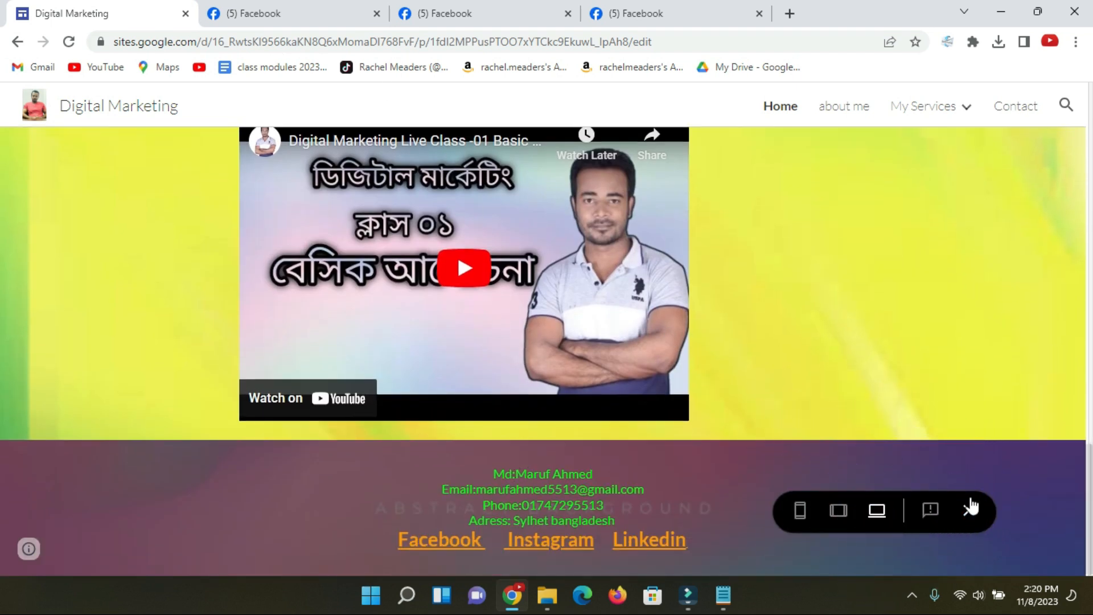
{"action": "left_click", "coordinate": [971, 506]}
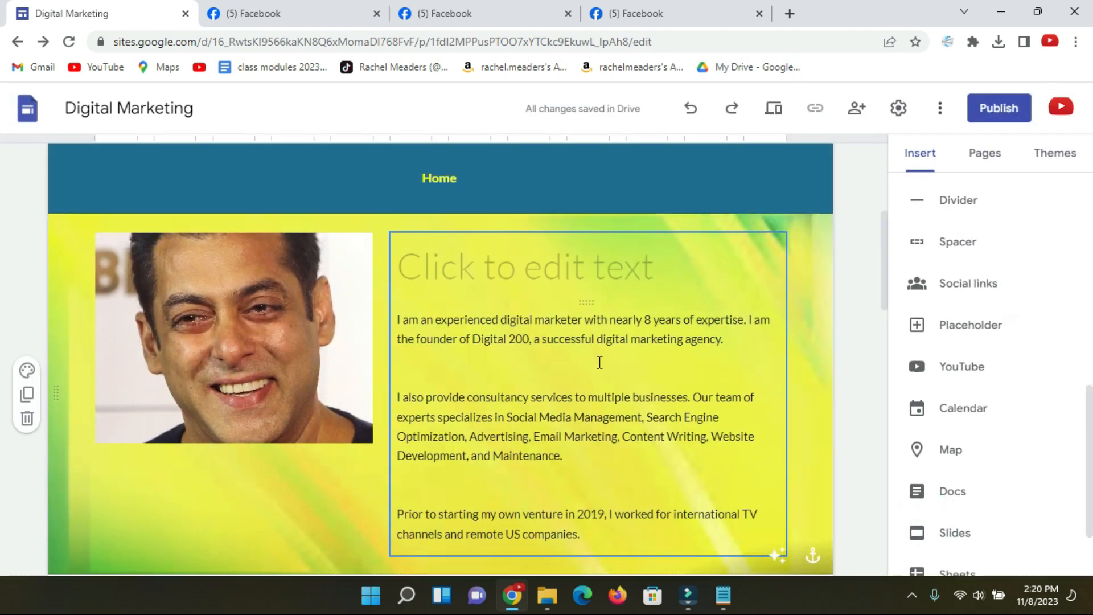
{"action": "scroll", "coordinate": [599, 362], "scroll_direction": "up", "scroll_amount": 5}
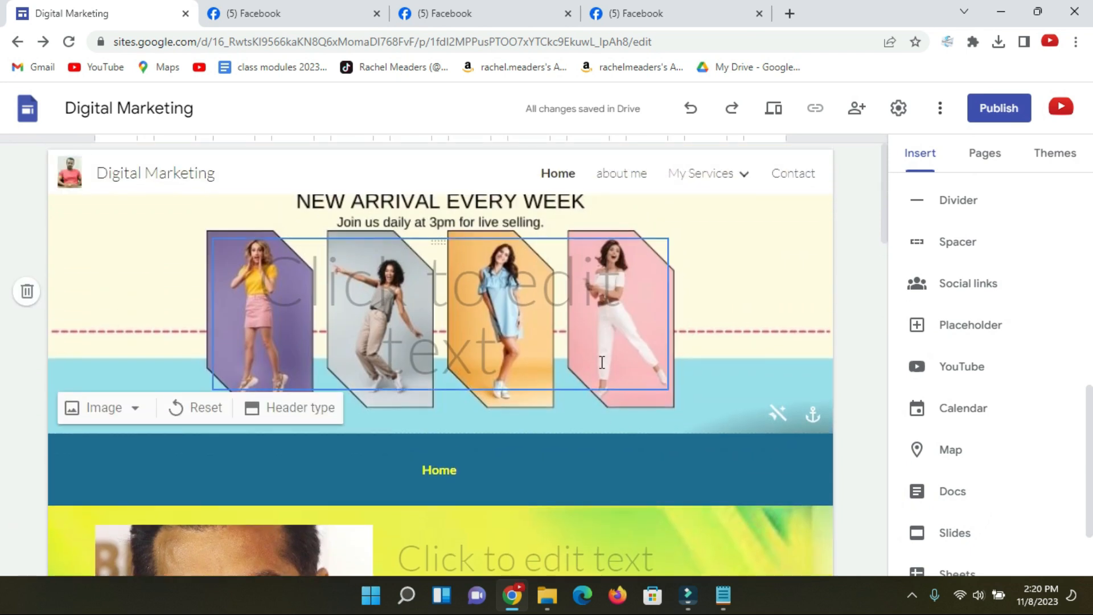
{"action": "mouse_move", "coordinate": [727, 185]}
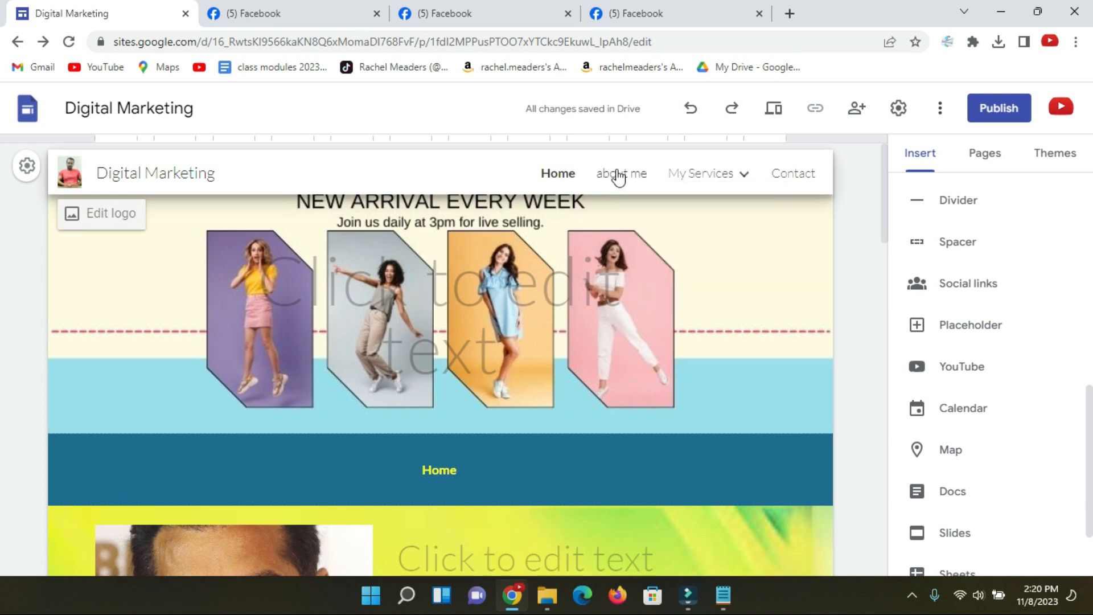
{"action": "scroll", "coordinate": [579, 349], "scroll_direction": "down", "scroll_amount": 5}
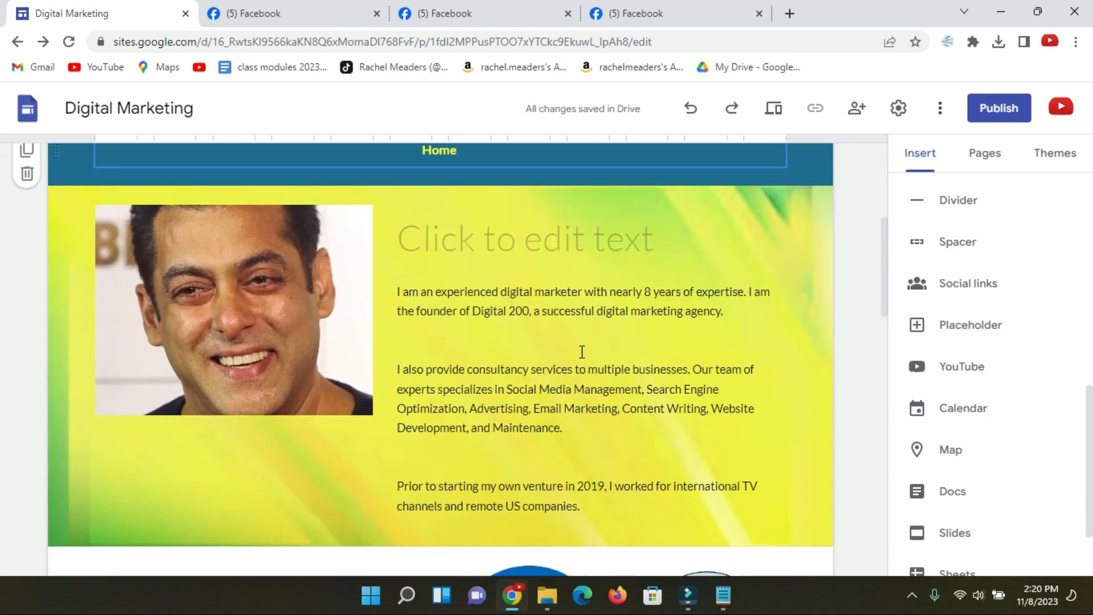